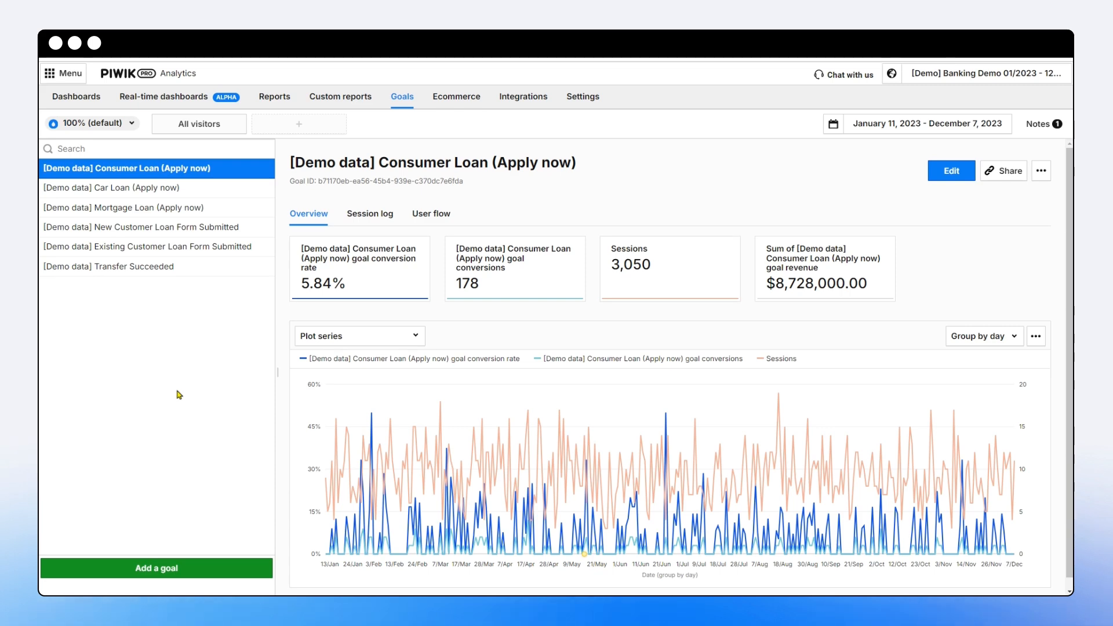
# Start creating a new goal and choose to track it manually, leaving the goal name field ready for entry
pyautogui.click(188, 570)
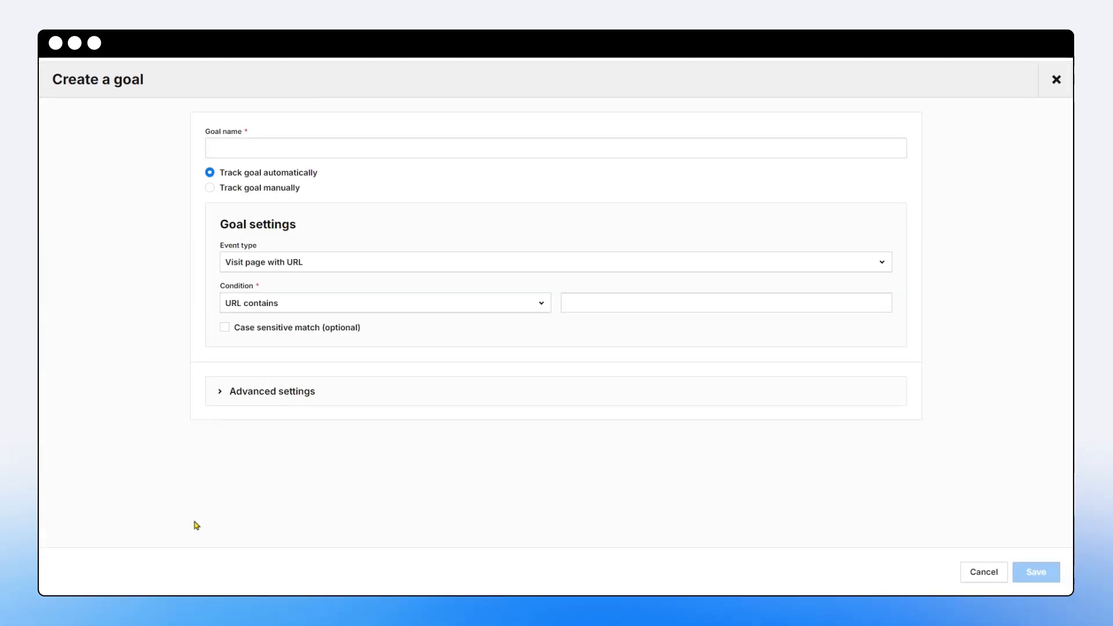
pyautogui.click(220, 148)
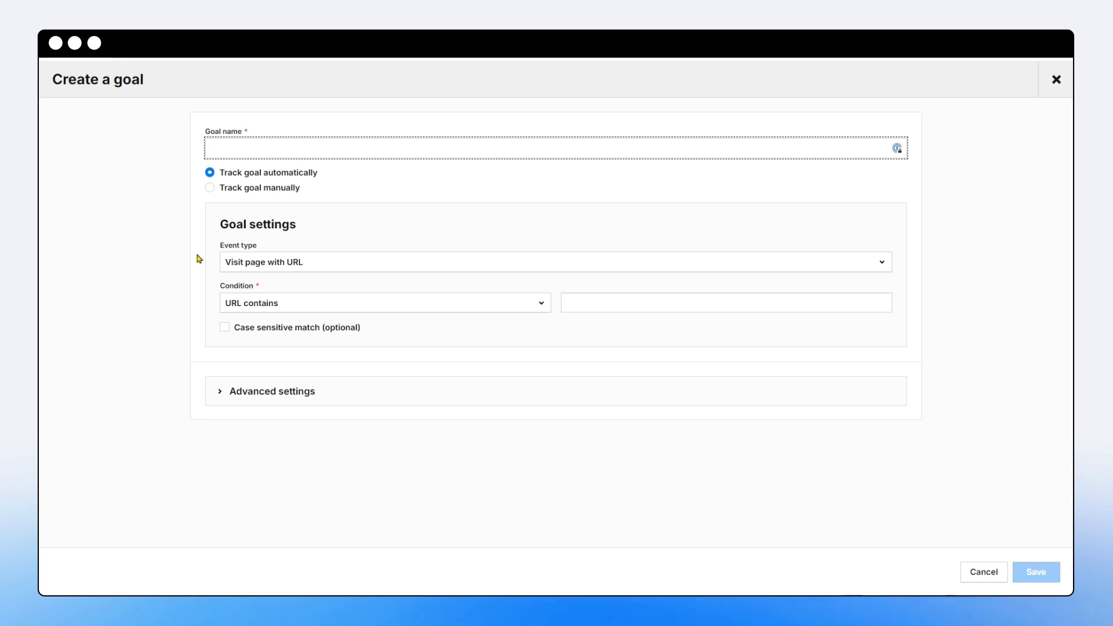
pyautogui.click(210, 188)
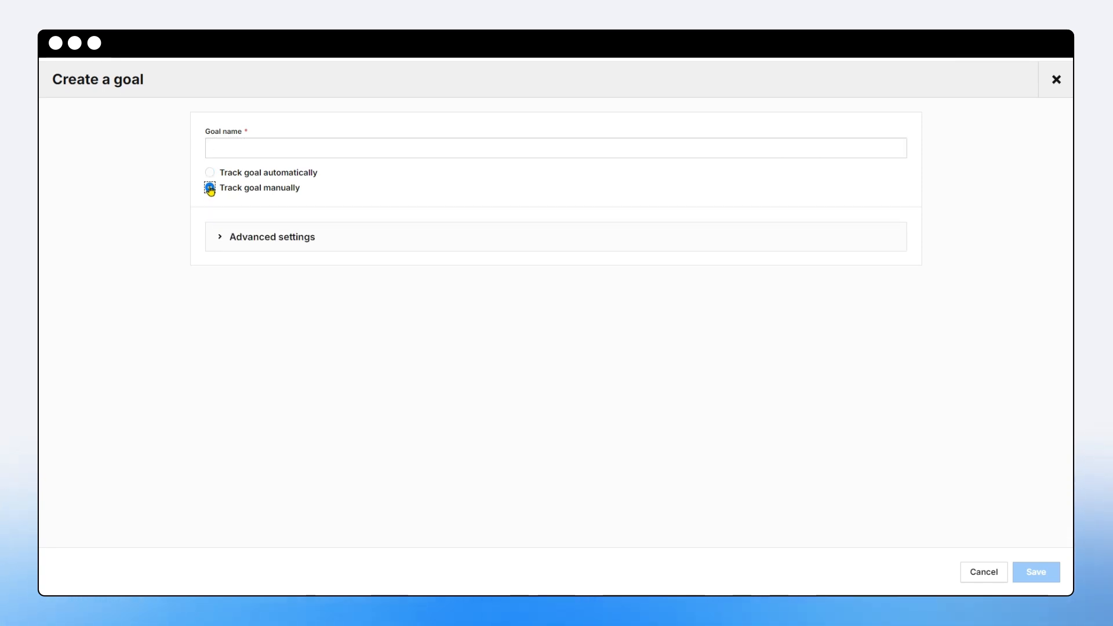
pyautogui.click(229, 147)
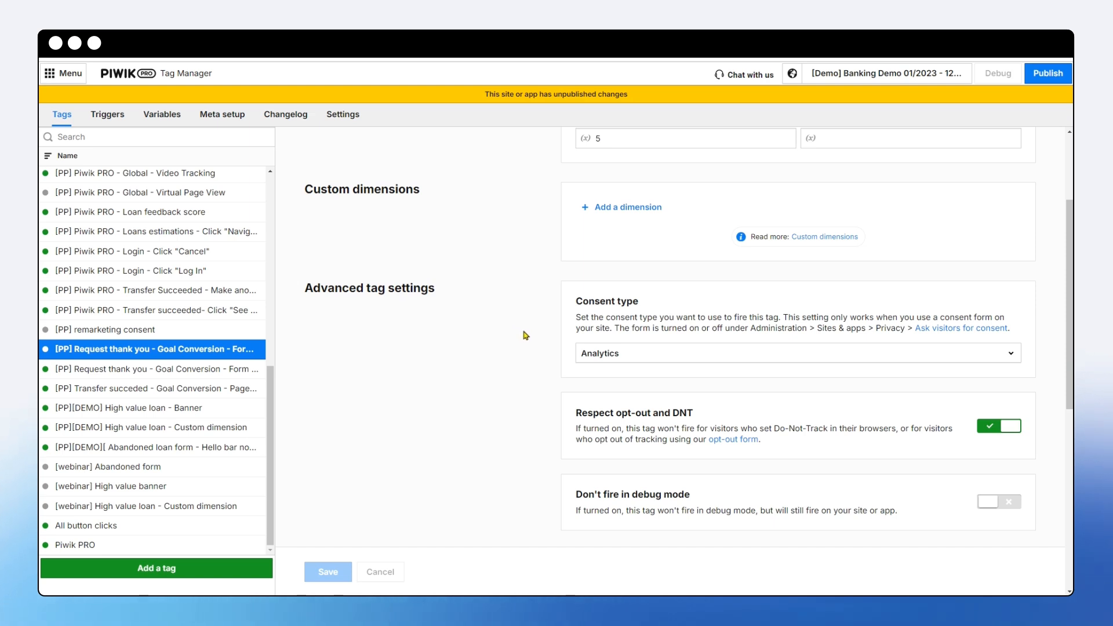
# Examine the settings of the selected "Request thank you" goal conversion tag and of the Piwik PRO basic tracking tag, including their consent types
pyautogui.scroll(5, 527, 341)
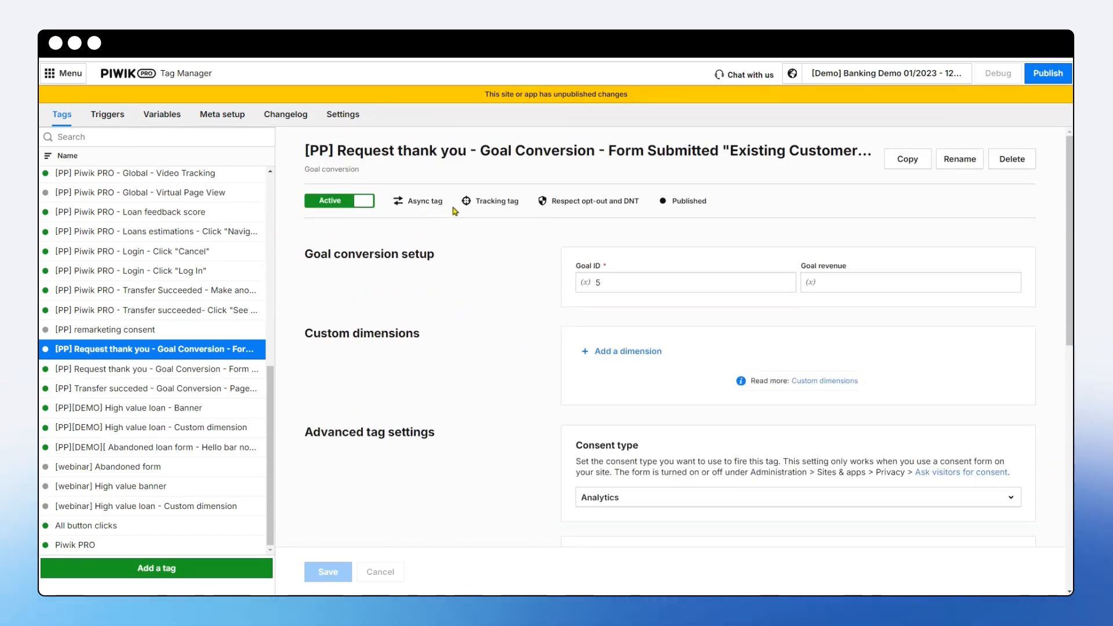
pyautogui.scroll(-3, 407, 261)
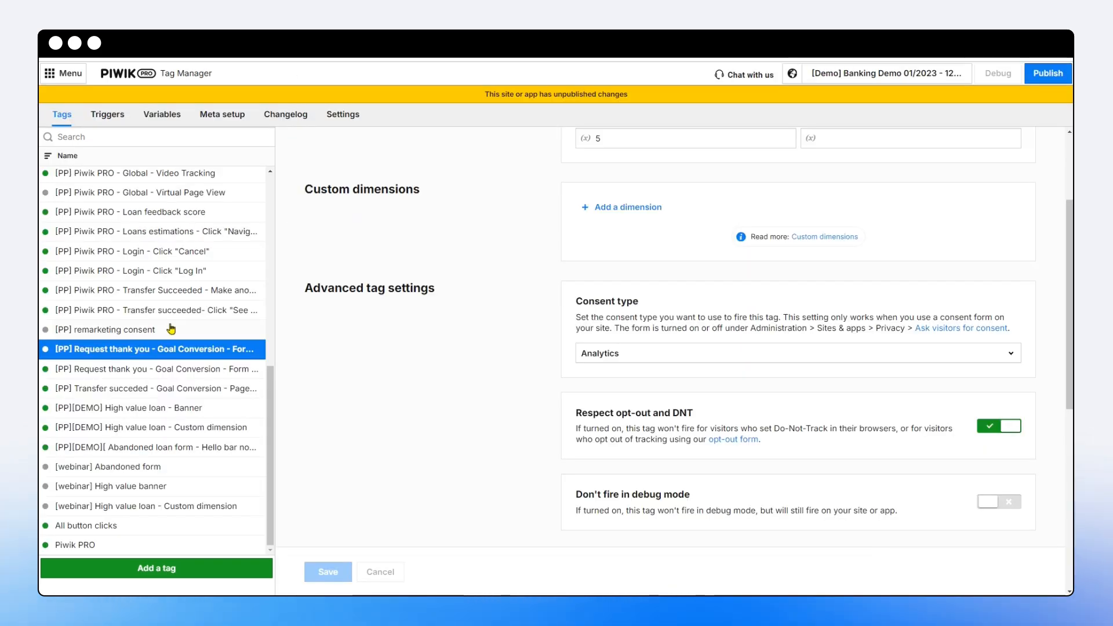
pyautogui.click(100, 545)
pyautogui.scroll(3, 388, 342)
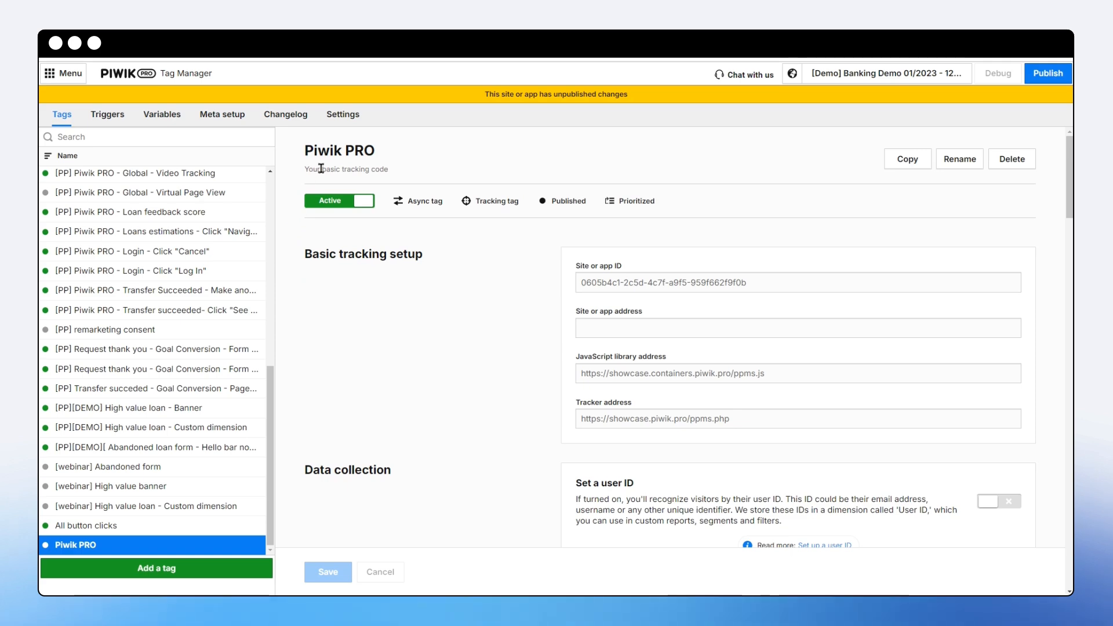
pyautogui.moveTo(322, 169); pyautogui.dragTo(413, 173)
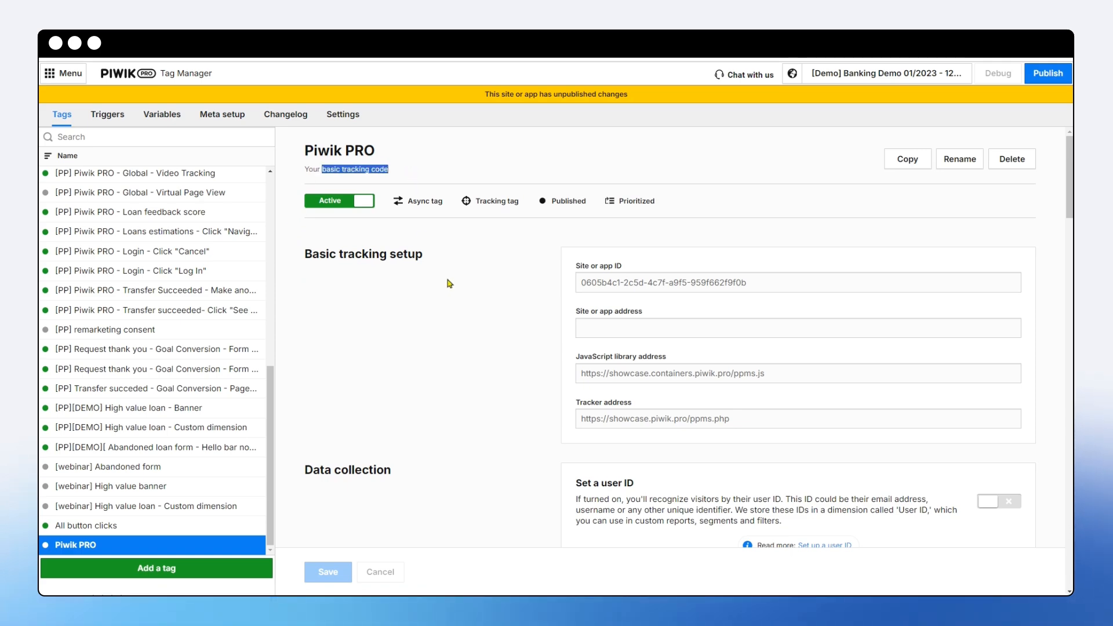
pyautogui.scroll(-8, 451, 283)
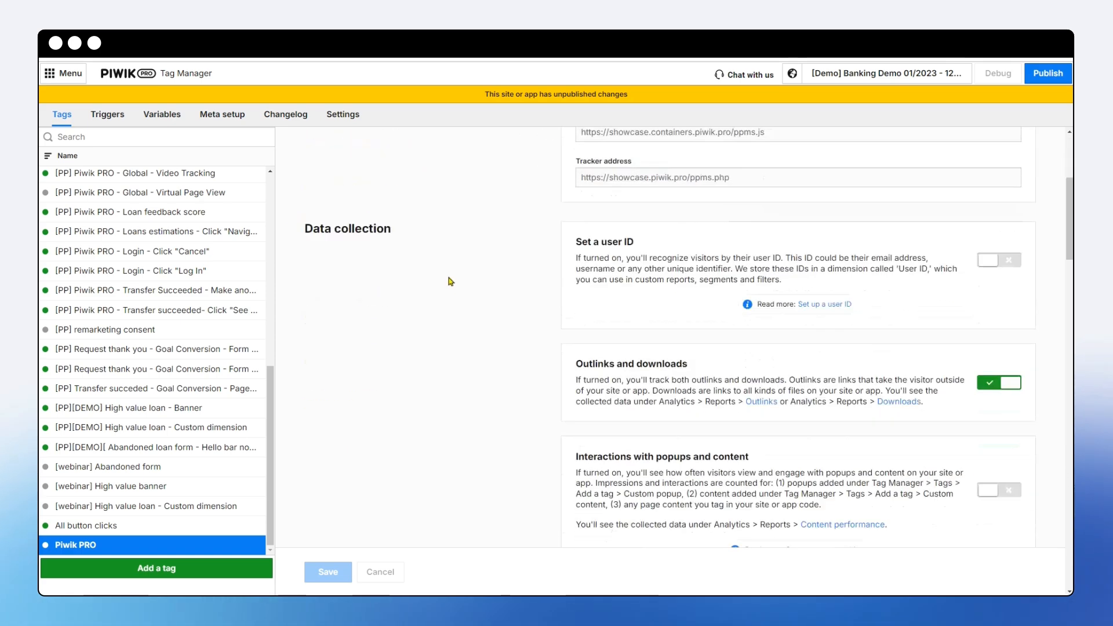
pyautogui.scroll(-10, 450, 281)
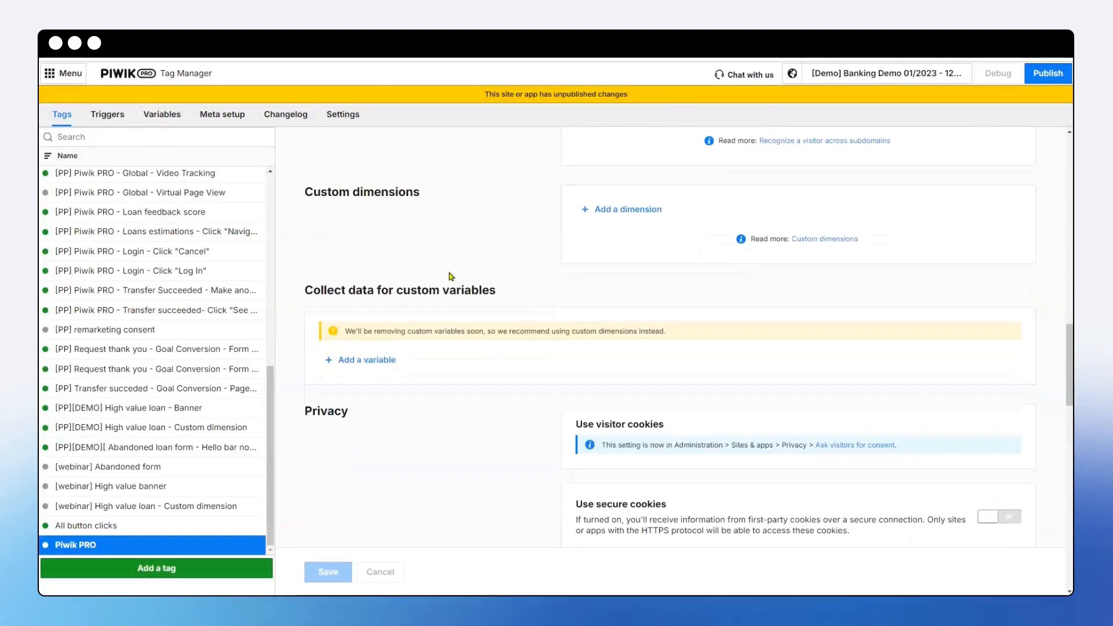
pyautogui.scroll(-10, 455, 277)
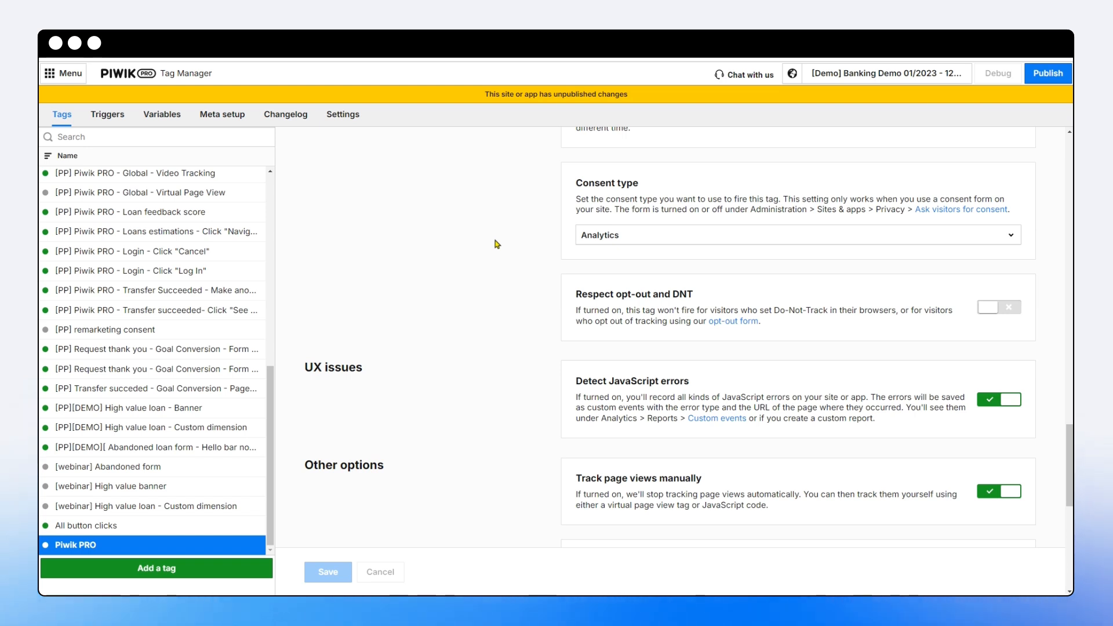
pyautogui.scroll(3, 357, 233)
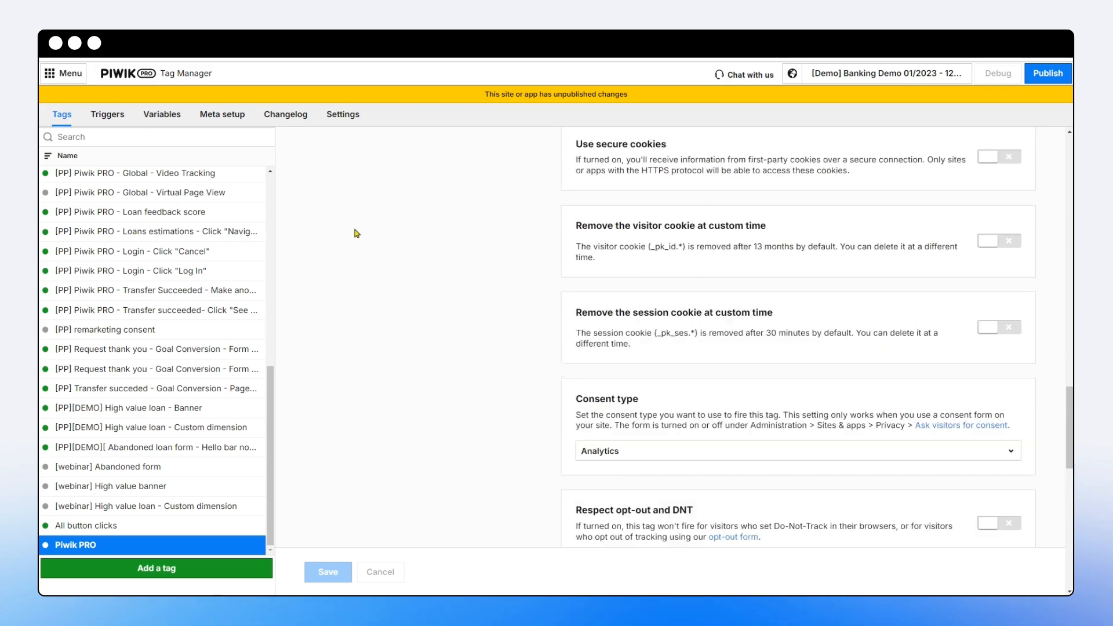
pyautogui.scroll(15, 357, 233)
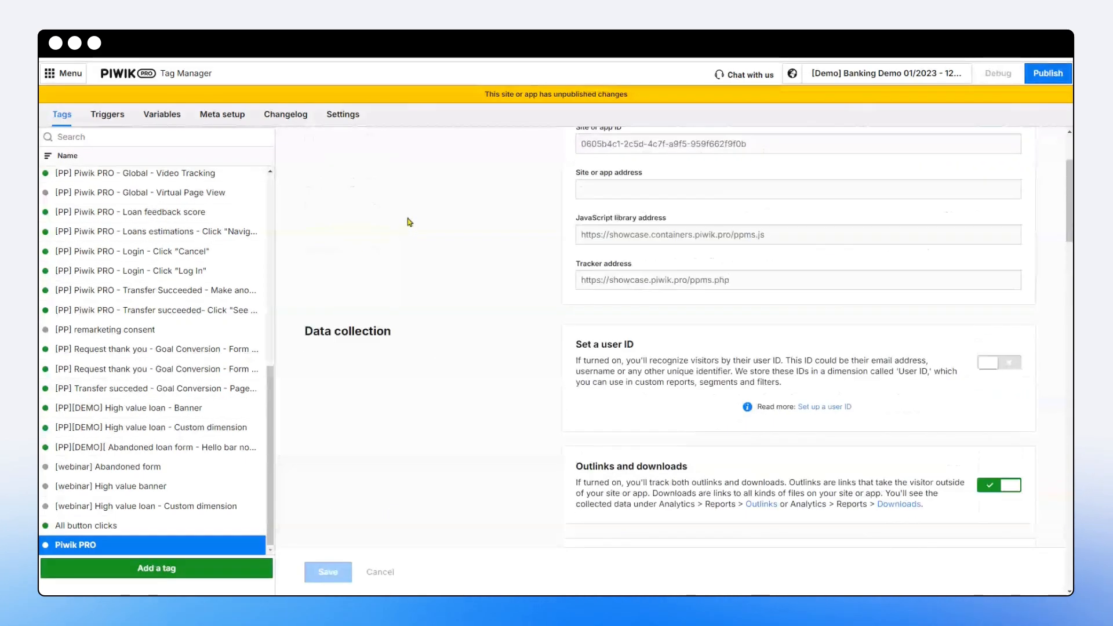
pyautogui.scroll(2, 409, 222)
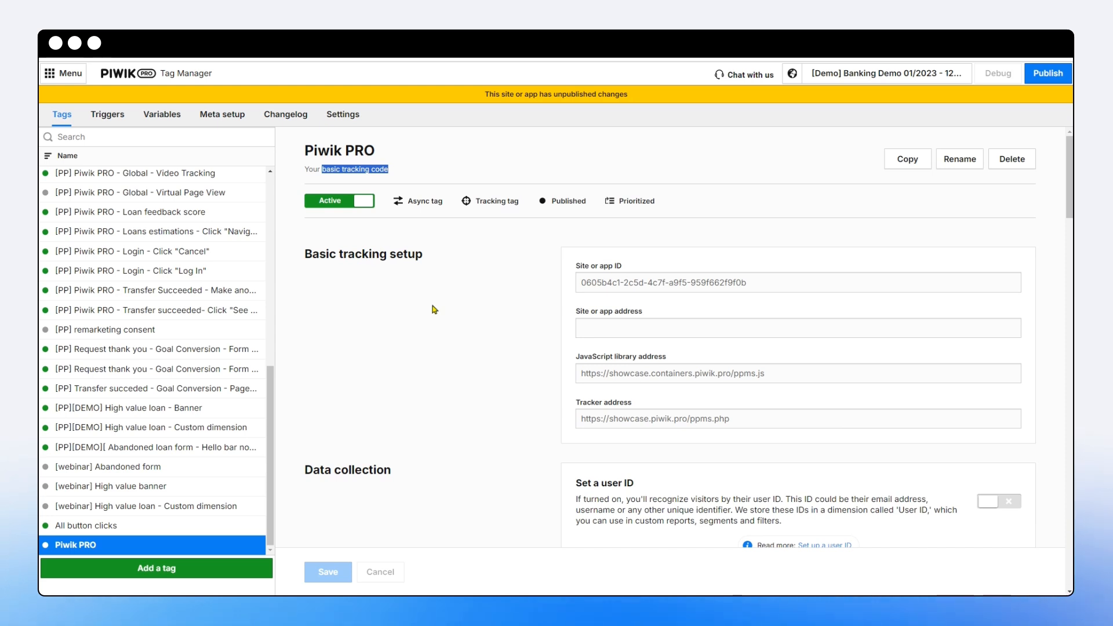
# Try the "No consent is required" consent type on the first "[PP] Request thank you - Goal Conversion" tag and restore it to Analytics
pyautogui.click(165, 353)
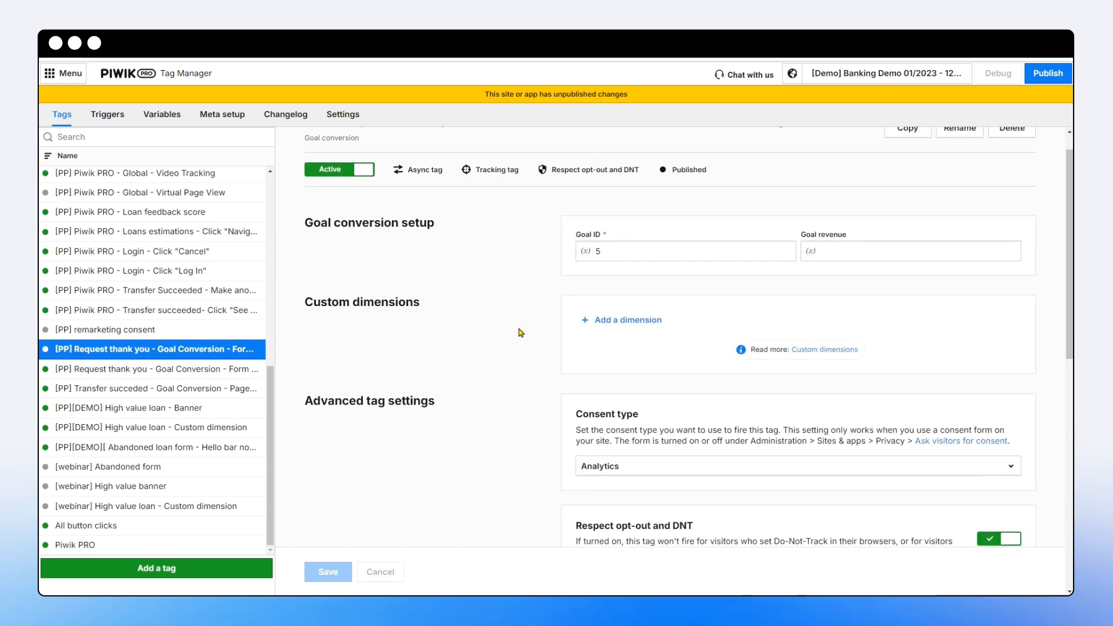
pyautogui.scroll(-2, 519, 343)
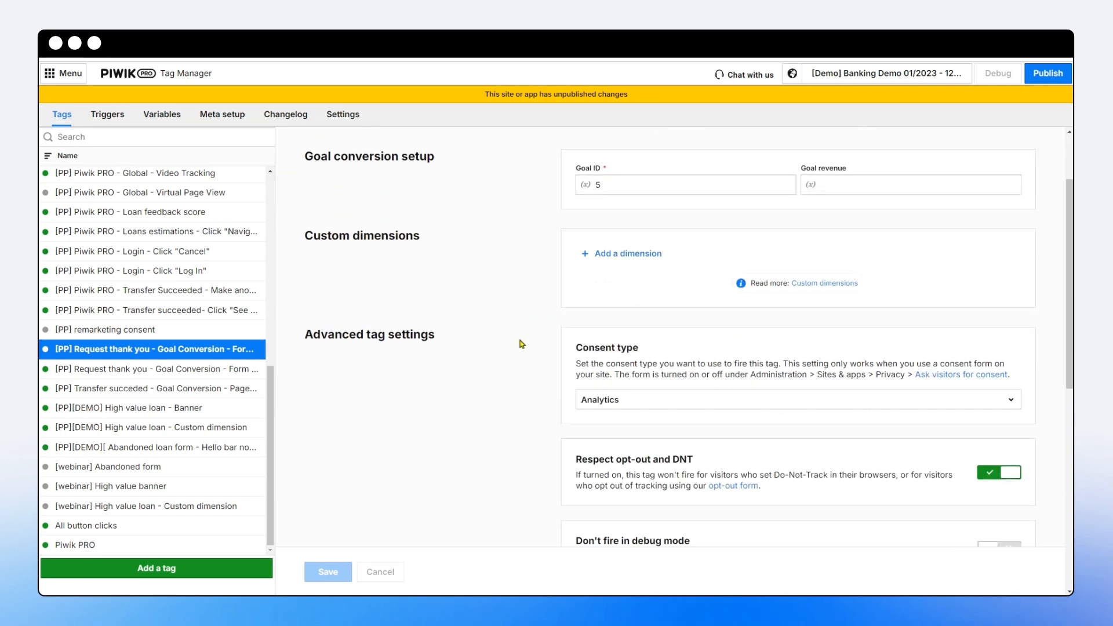
pyautogui.click(637, 393)
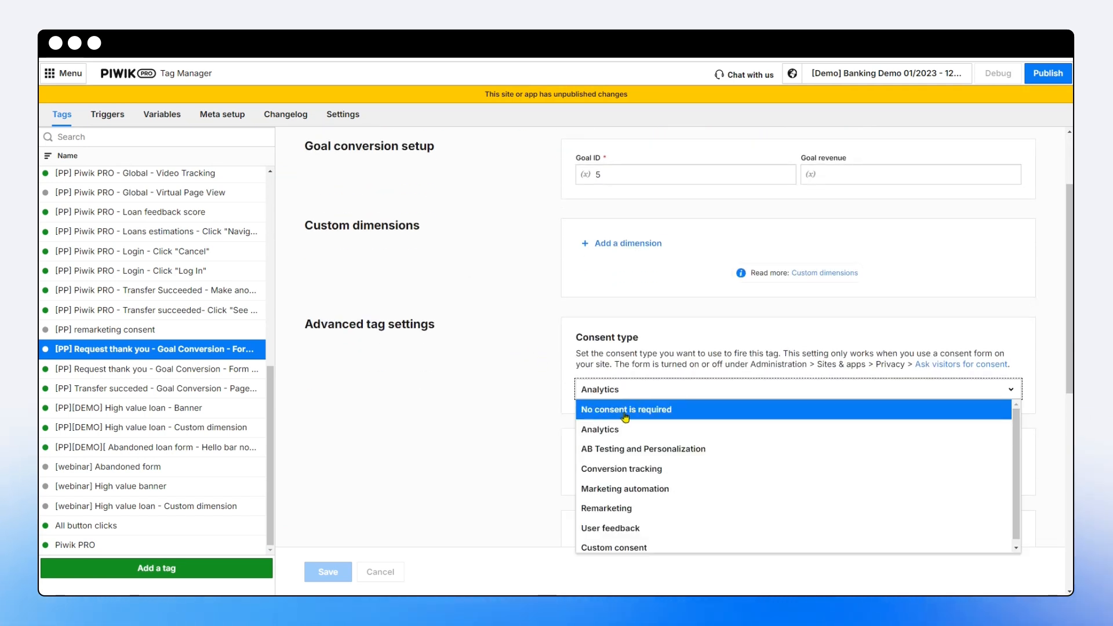
pyautogui.click(621, 411)
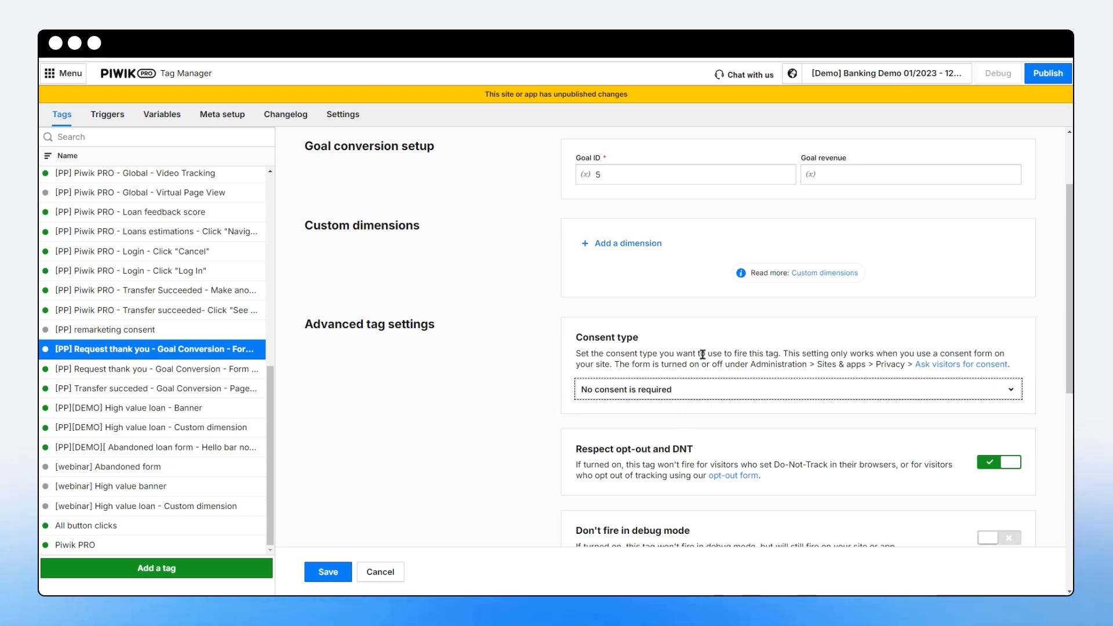
pyautogui.click(606, 394)
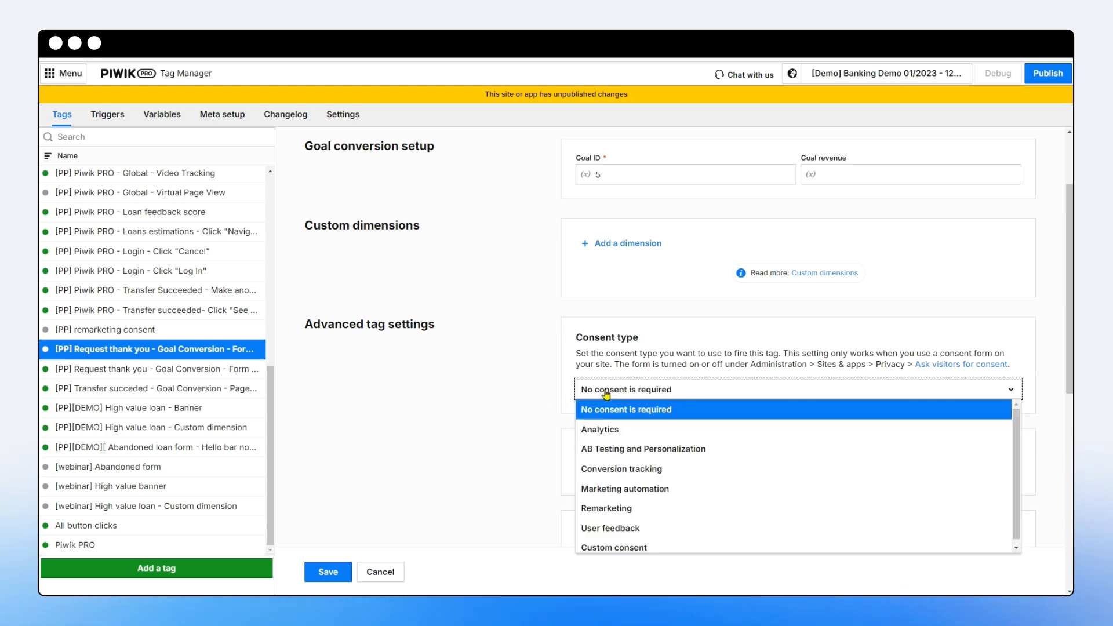
pyautogui.click(616, 432)
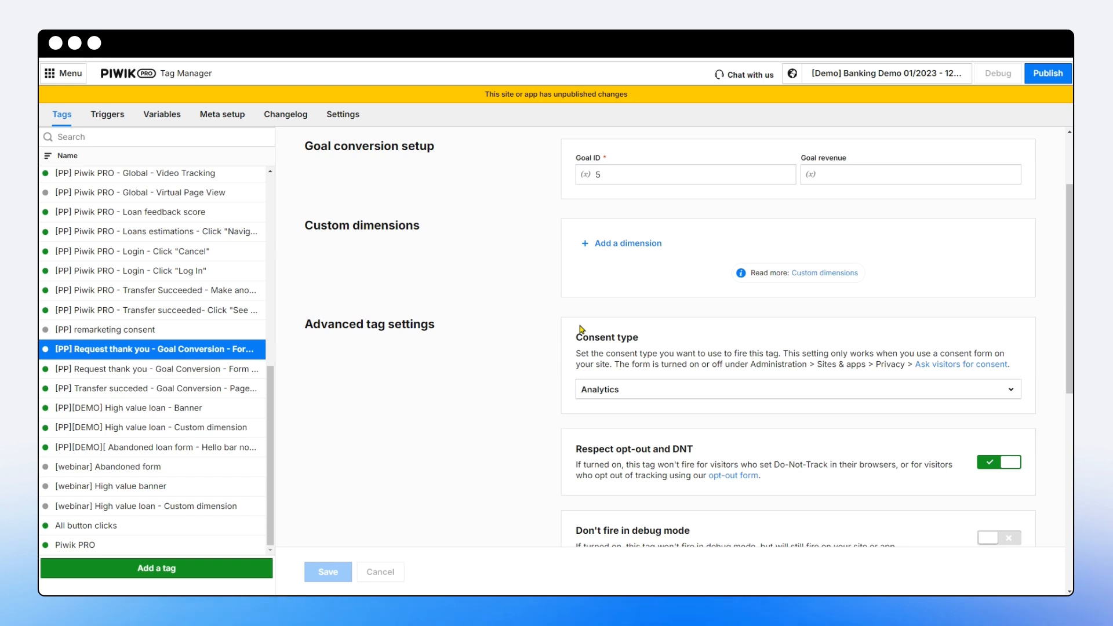
# Start adding a new async tag and select the Custom event template
pyautogui.click(186, 569)
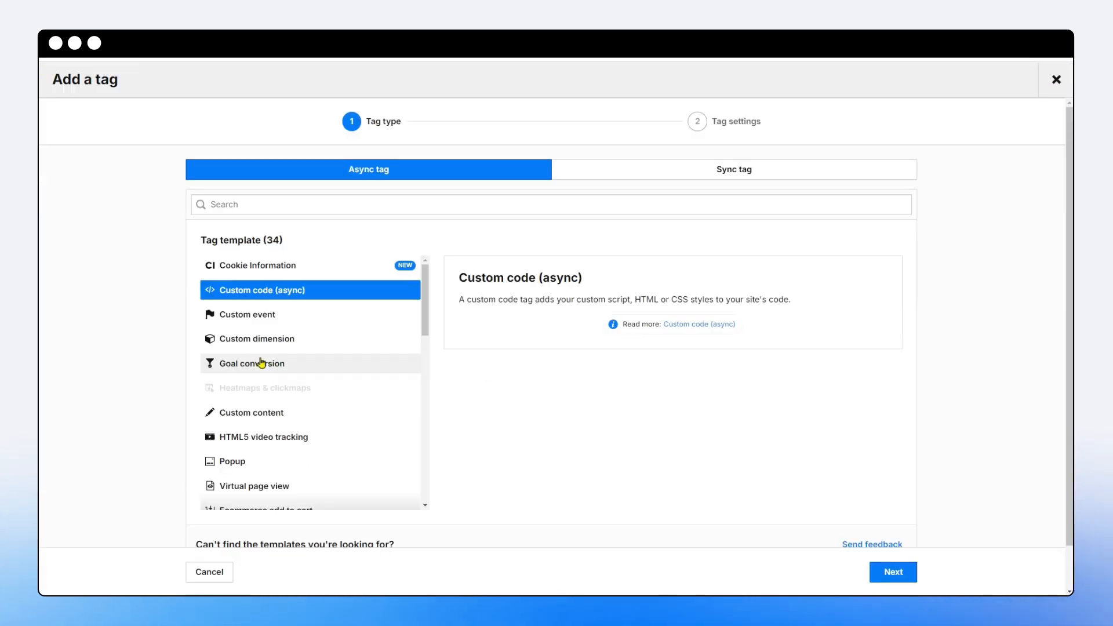
pyautogui.click(255, 317)
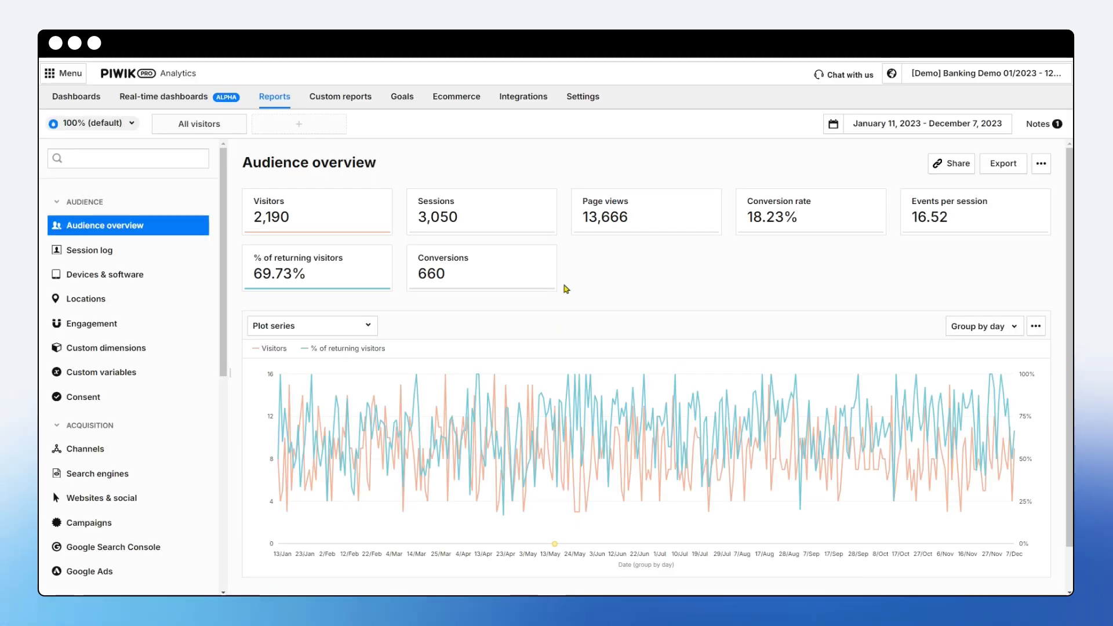
# Open the Engagement report and look through the goals its table can be narrowed to, keeping All goals
pyautogui.click(158, 323)
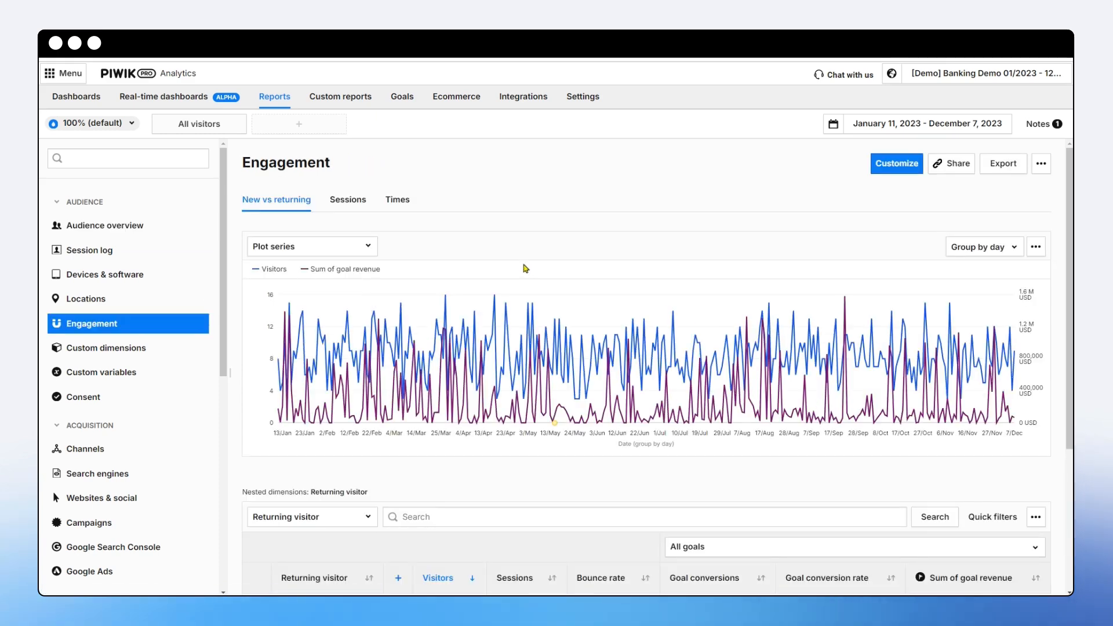
pyautogui.scroll(-3, 525, 268)
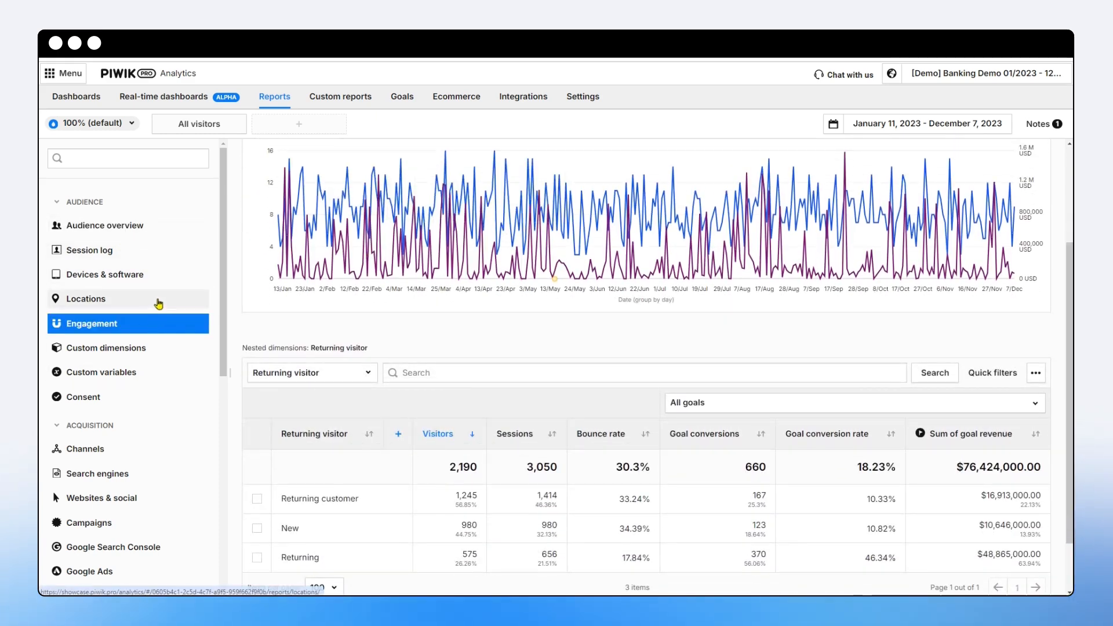
pyautogui.scroll(-2, 566, 267)
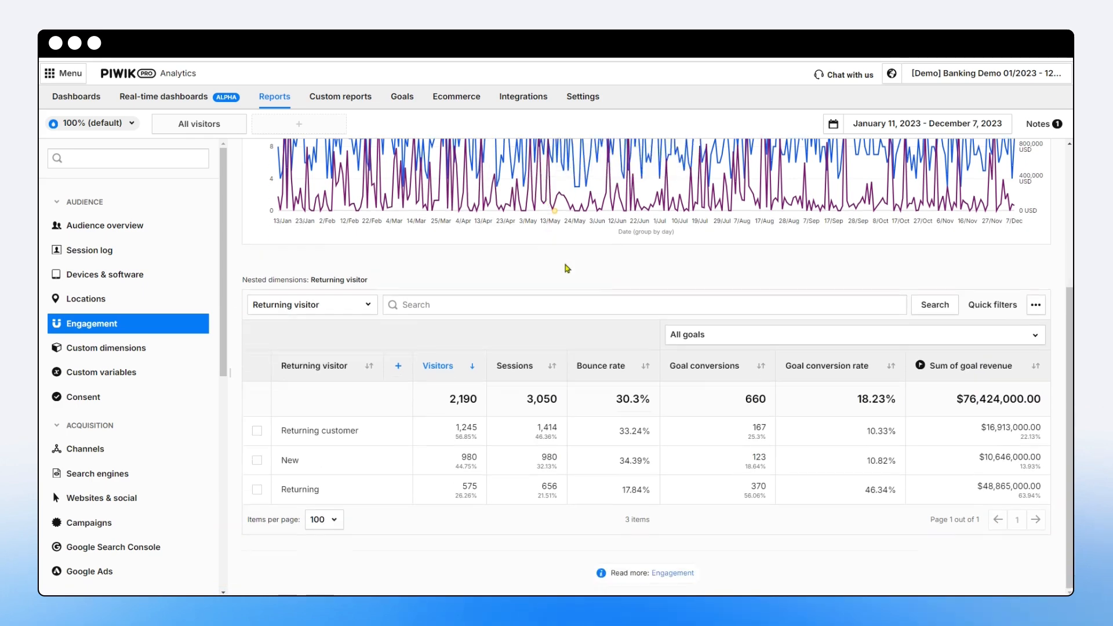
pyautogui.click(741, 342)
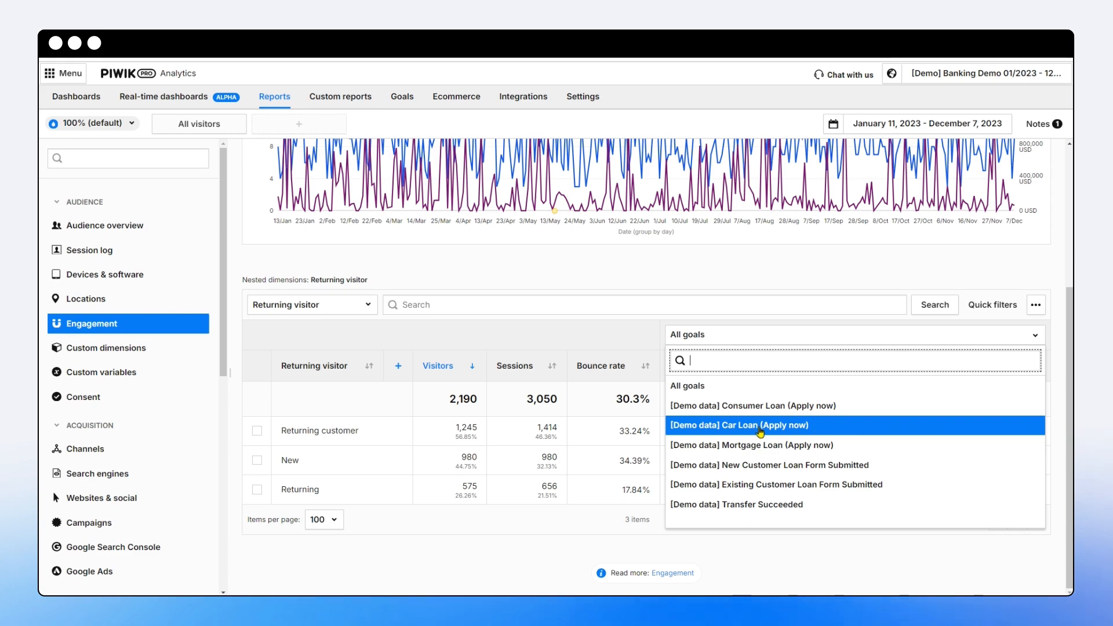
pyautogui.click(687, 385)
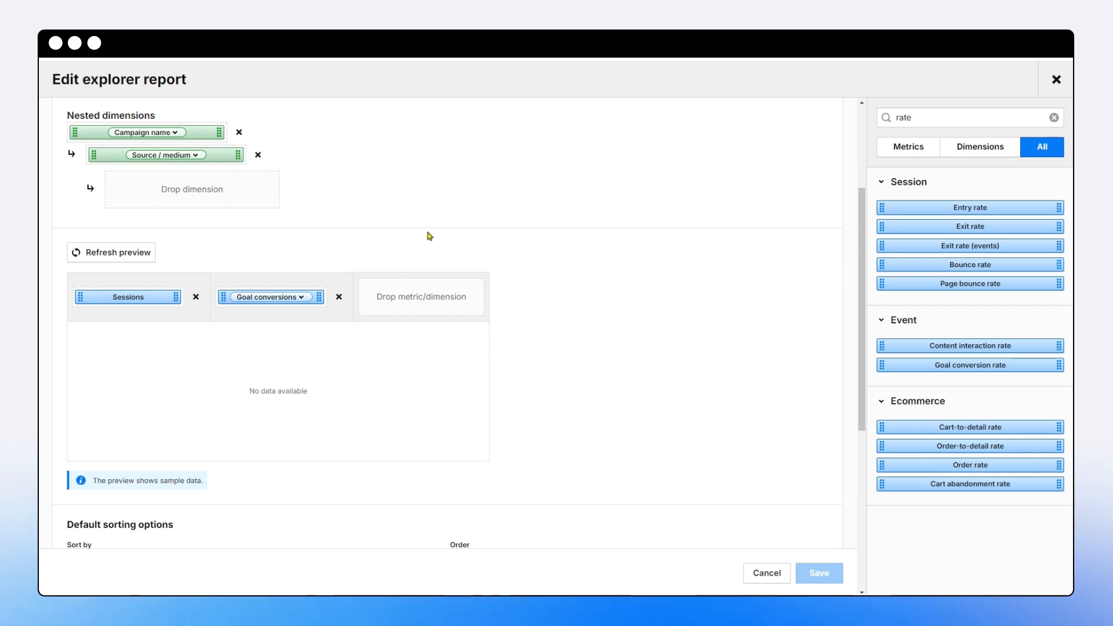
# Review which goals the explorer report's Goal name filter offers, keeping the Consumer Loan (Apply now) goal
pyautogui.scroll(-5, 427, 232)
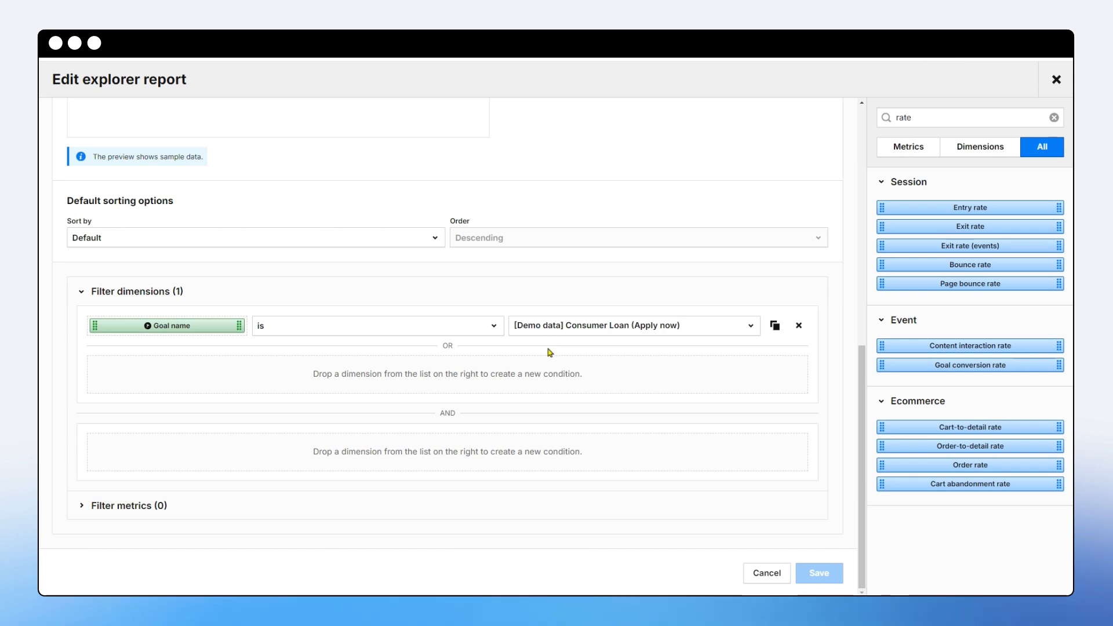
pyautogui.click(576, 331)
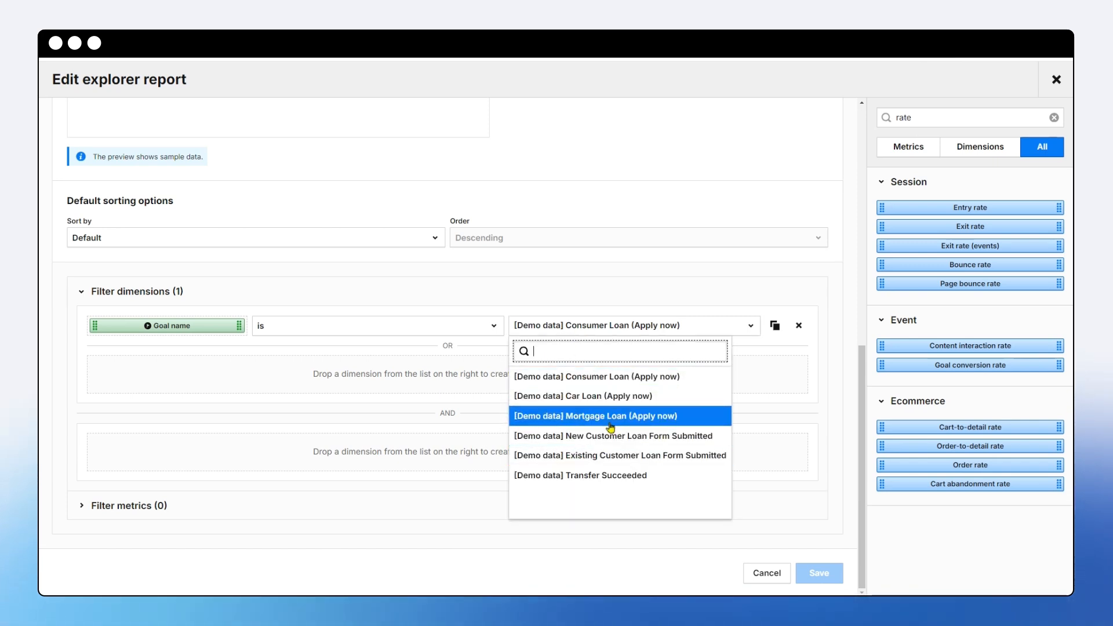
pyautogui.click(470, 402)
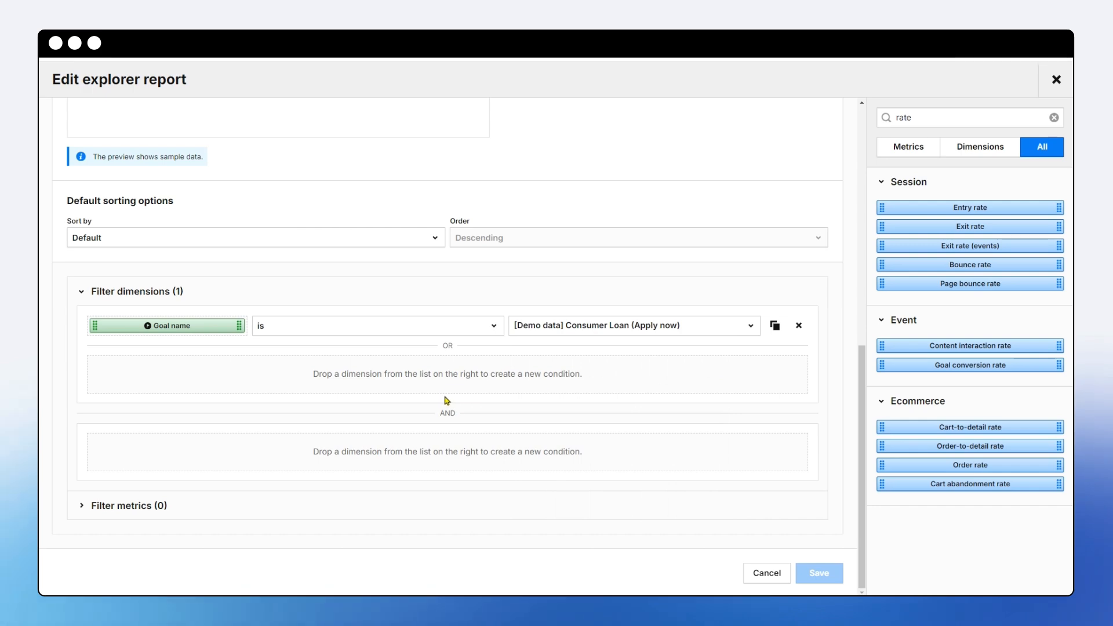
# Review the specific goal variants offered for the Goal conversions metric in the report table
pyautogui.scroll(5, 446, 400)
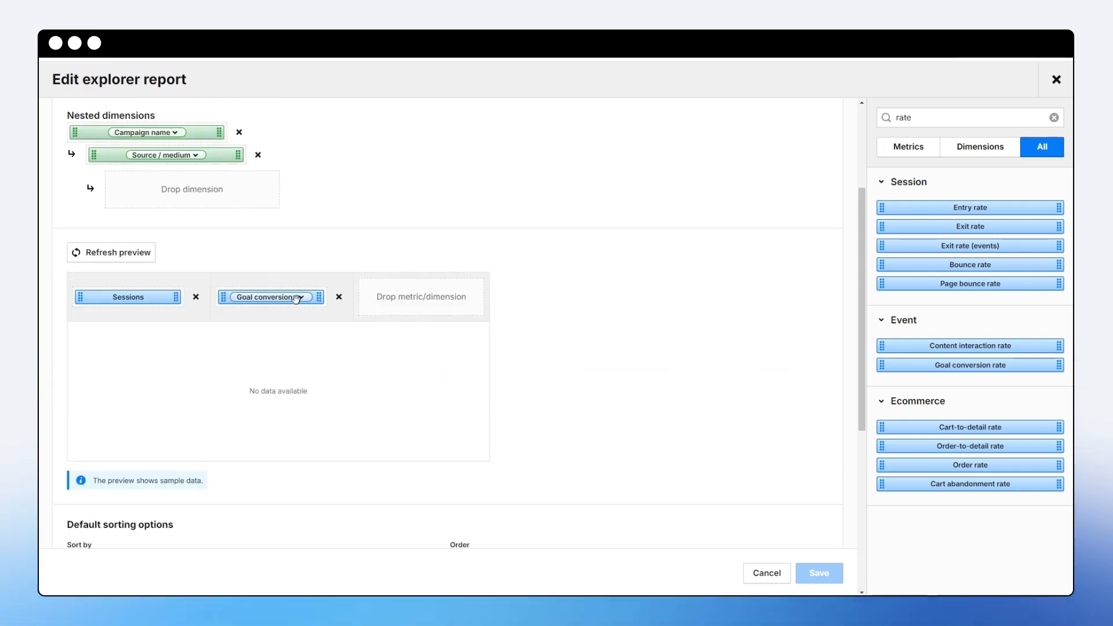
pyautogui.click(295, 298)
pyautogui.moveTo(311, 336)
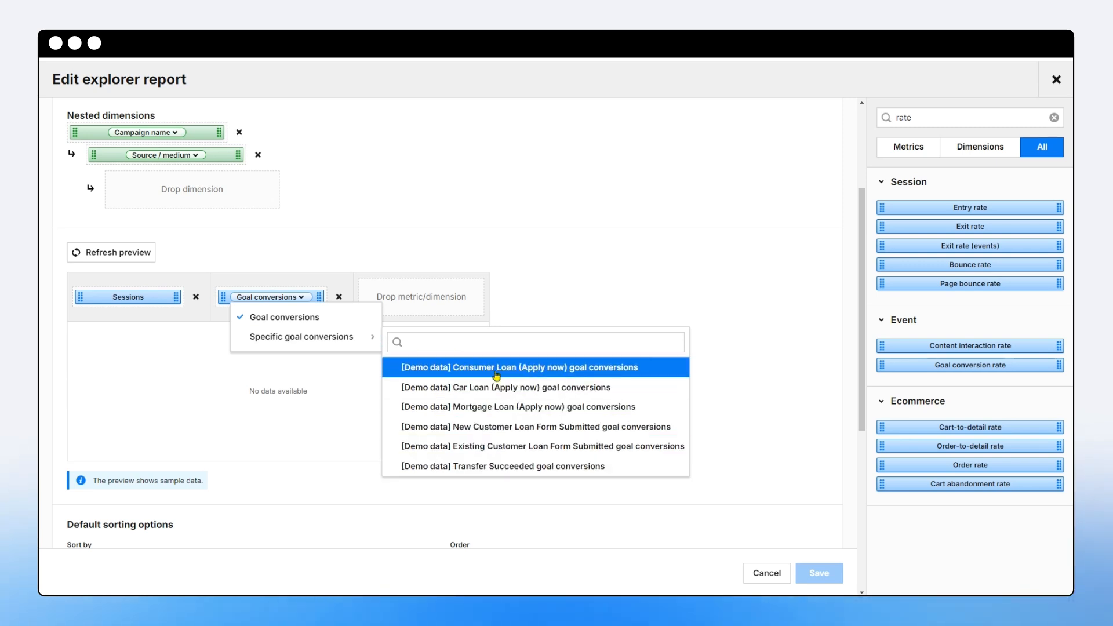
pyautogui.click(525, 298)
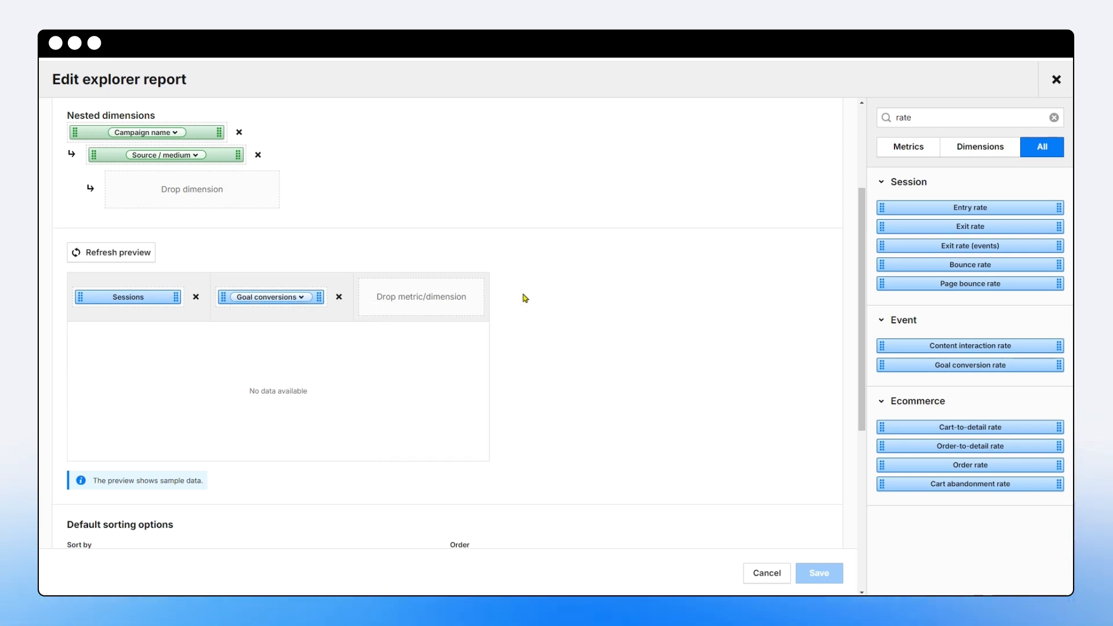
# Add the Goal conversion rate metric between Sessions and Goal conversions, and set it to the [Demo data] Mortgage Loan (Apply now) goal
pyautogui.moveTo(922, 364); pyautogui.dragTo(279, 303)
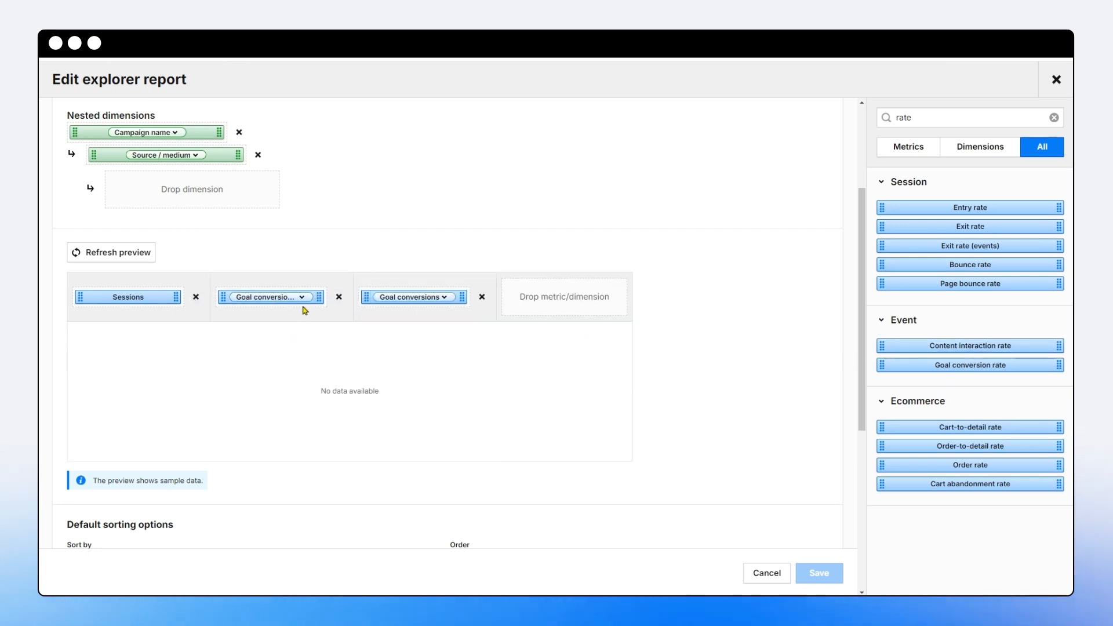
pyautogui.click(290, 297)
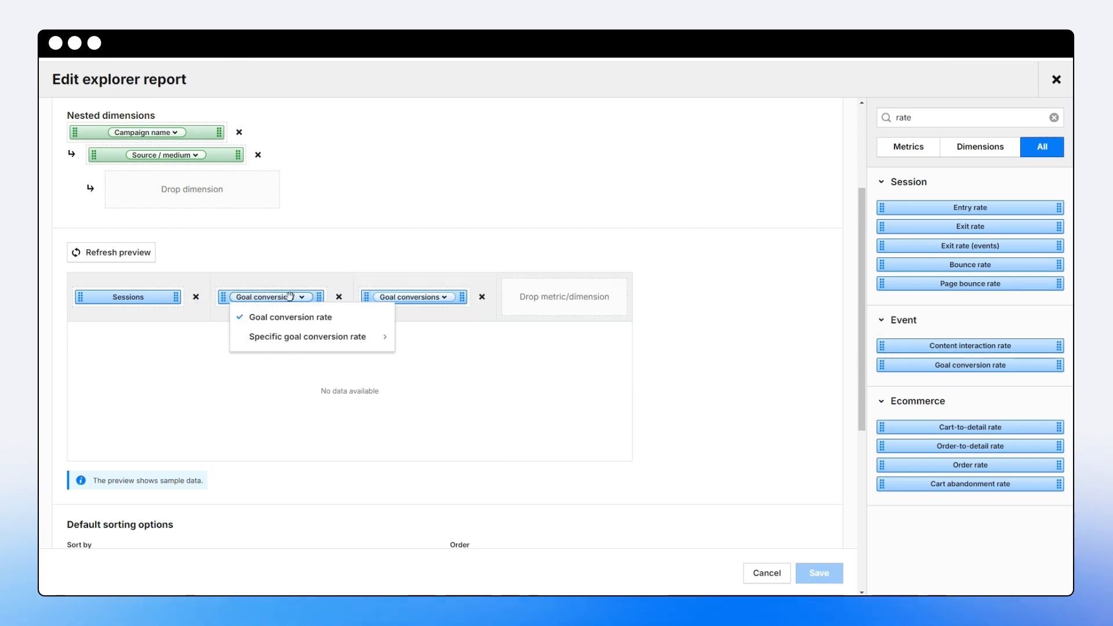
pyautogui.moveTo(294, 340)
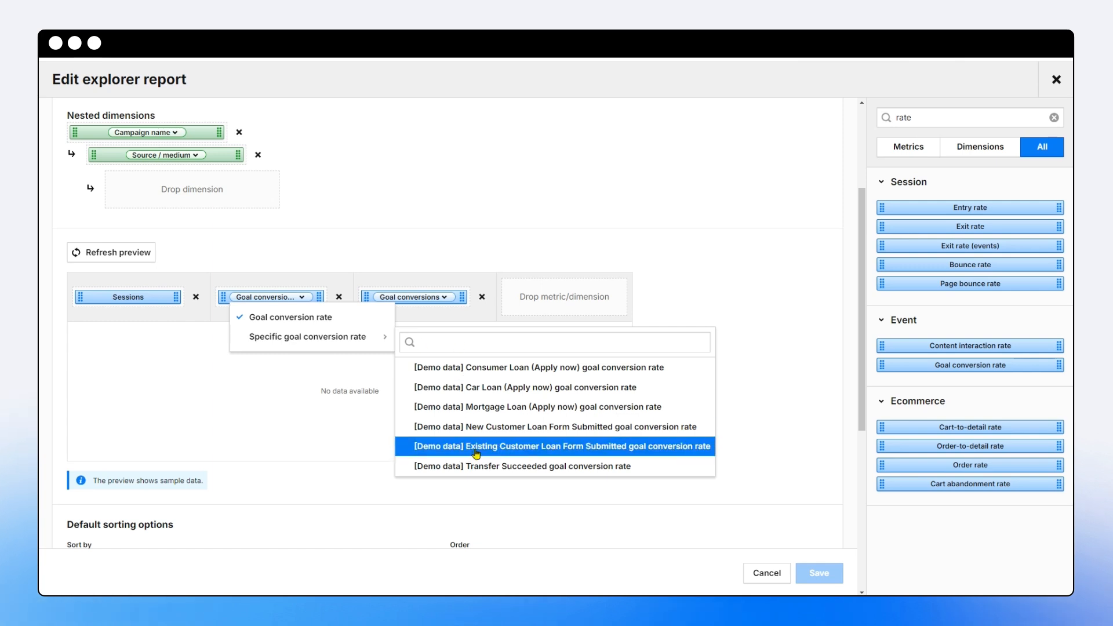
pyautogui.click(492, 408)
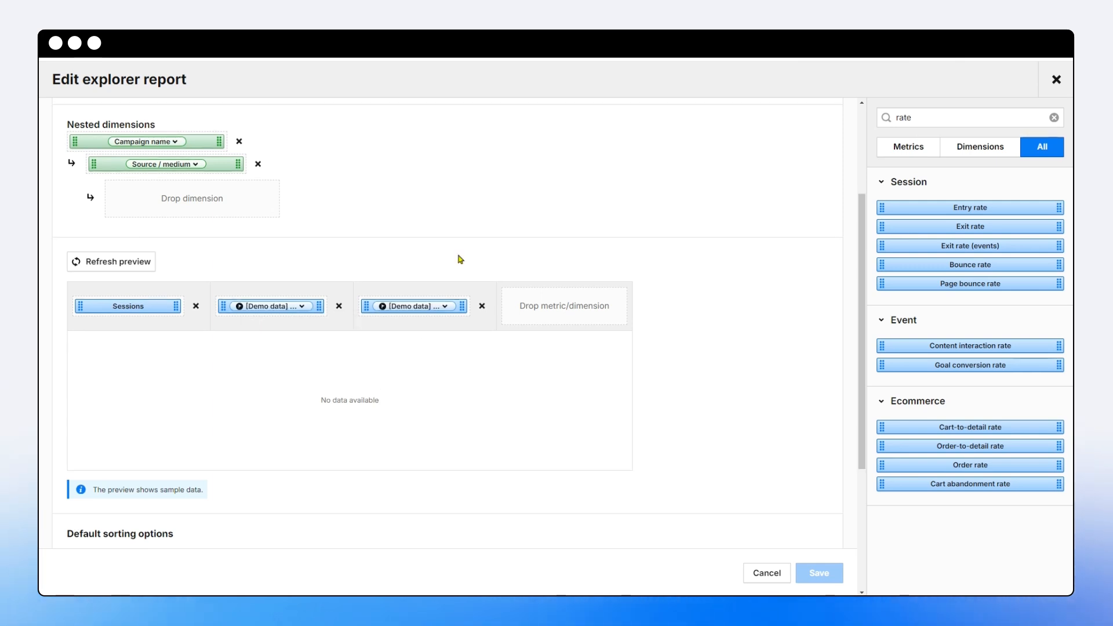
# Find the goal dimensions and add a Session goals filter that contains [Demo data] Consumer Loan (Apply now)
pyautogui.moveTo(951, 118); pyautogui.dragTo(785, 120)
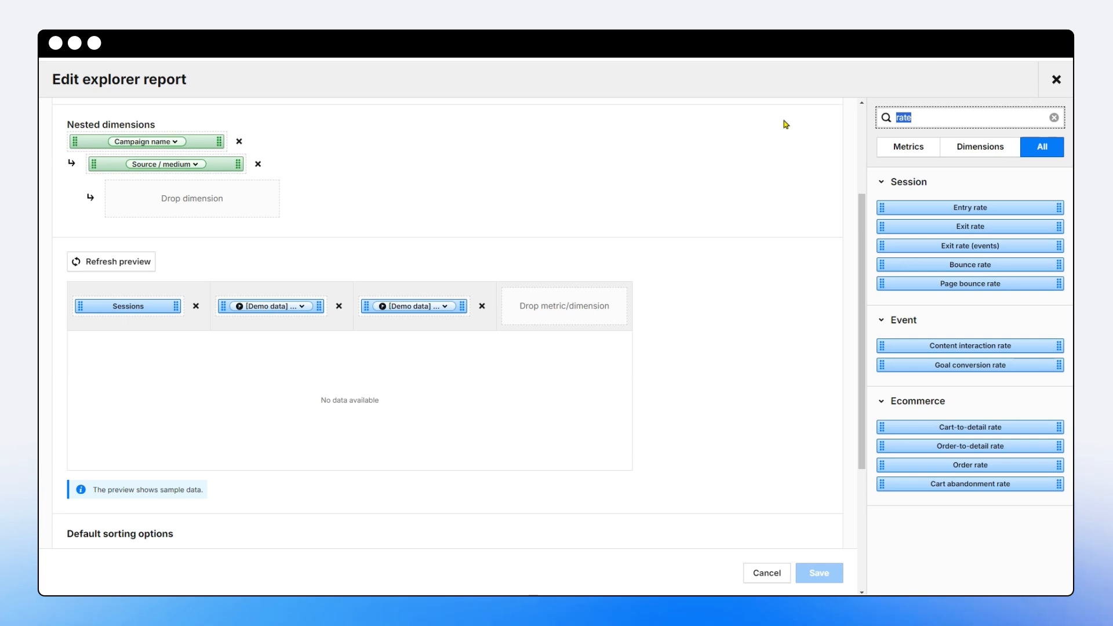
pyautogui.write('goal')
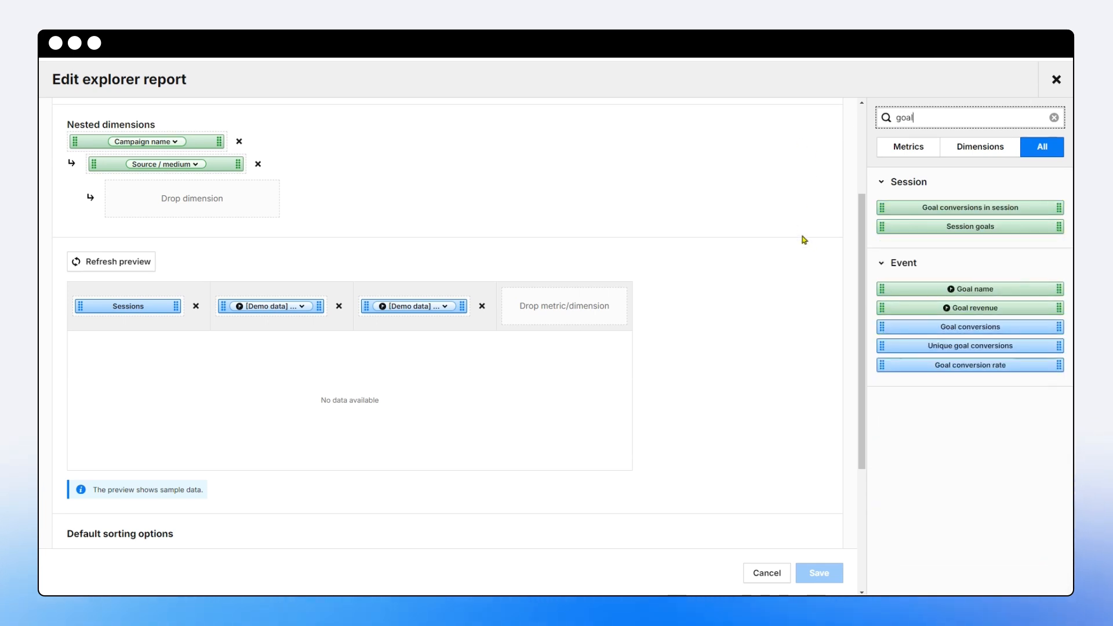
pyautogui.scroll(-4, 801, 238)
pyautogui.moveTo(927, 227); pyautogui.dragTo(290, 447)
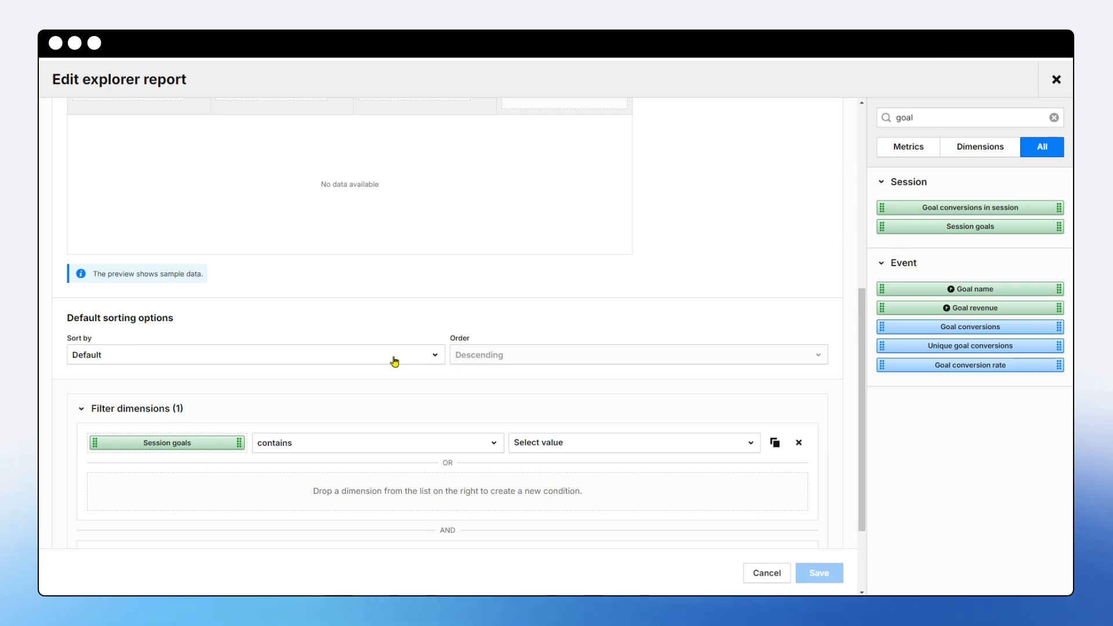
pyautogui.scroll(-2, 391, 346)
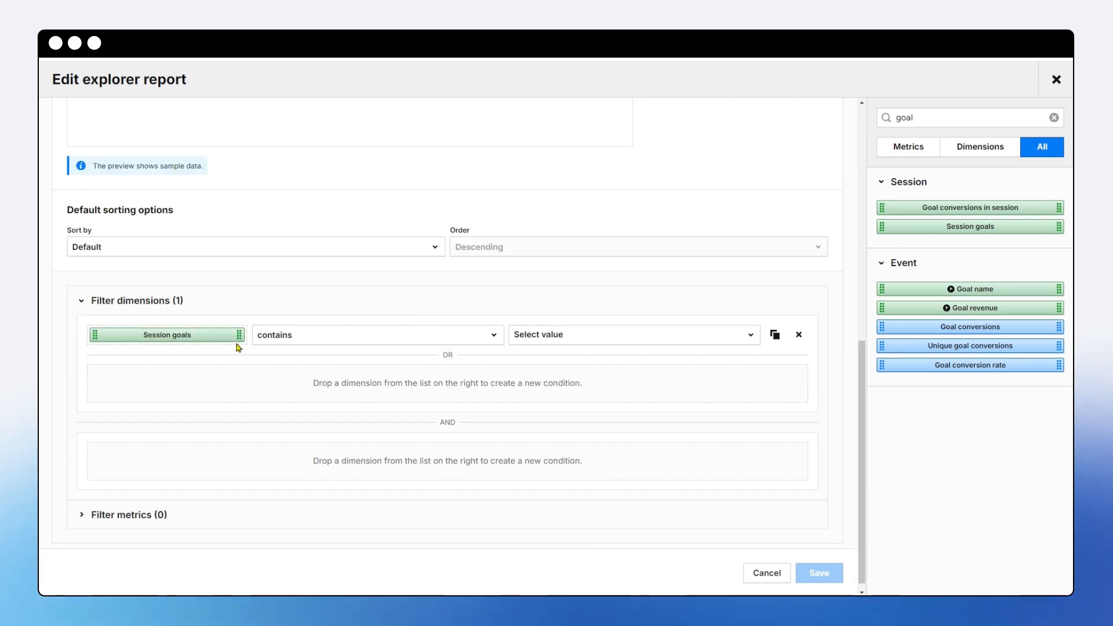
pyautogui.click(582, 335)
pyautogui.click(580, 385)
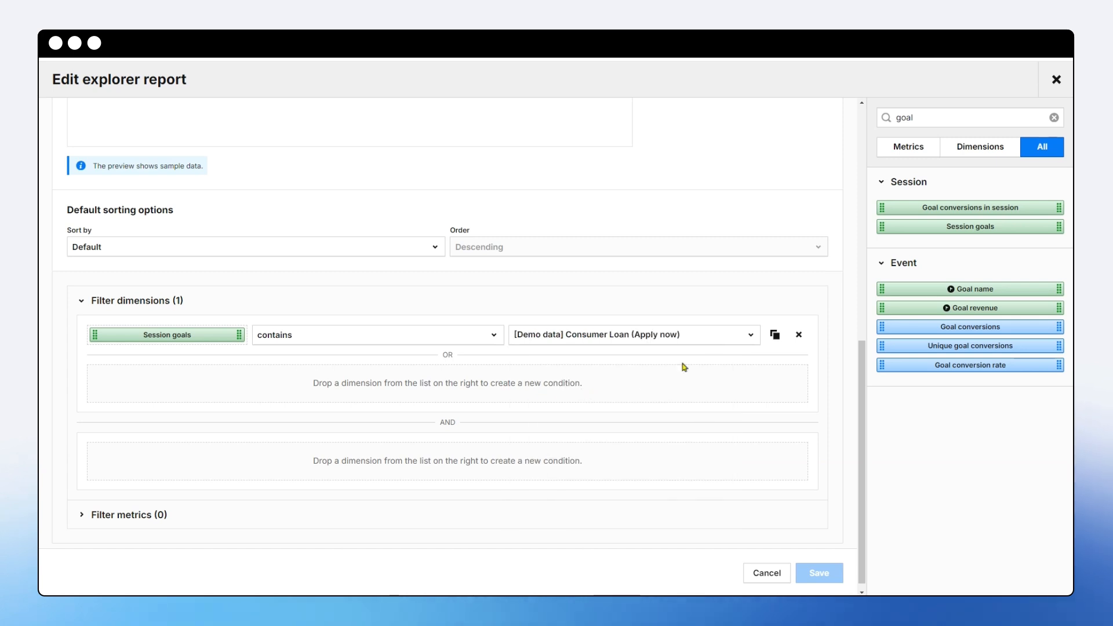
# Duplicate the Session goals condition into a separate AND group and set its value to [Demo data] Car Loan (Apply now)
pyautogui.click(775, 335)
pyautogui.moveTo(180, 375); pyautogui.dragTo(479, 477)
pyautogui.click(574, 452)
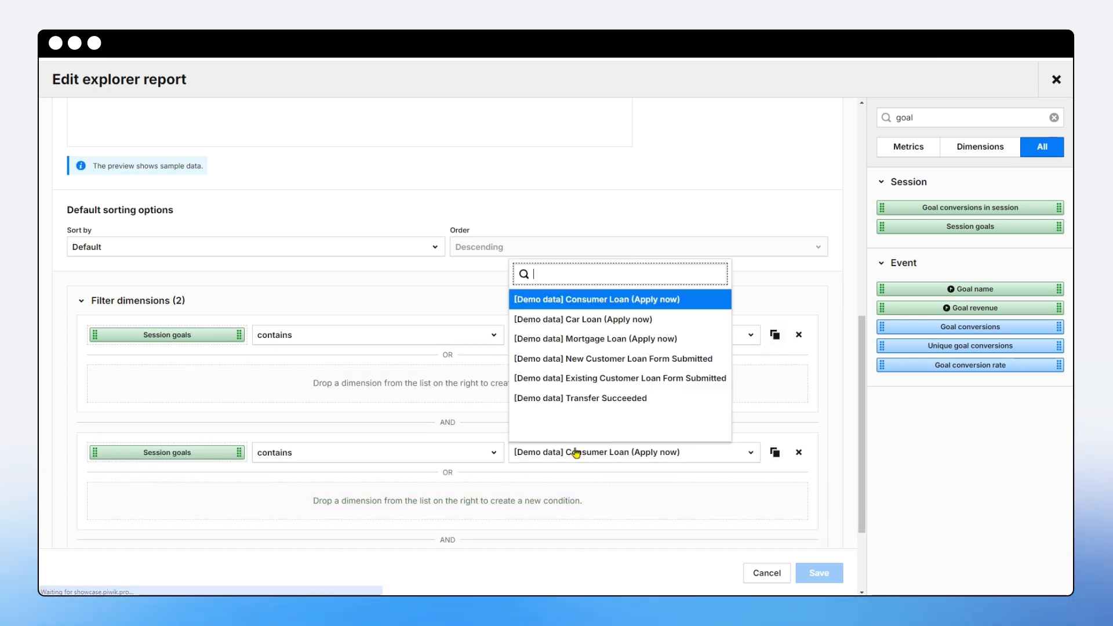
pyautogui.click(610, 324)
# Move the Car Loan (Apply now) condition into the OR area of the Consumer Loan (Apply now) condition
pyautogui.scroll(3, 290, 374)
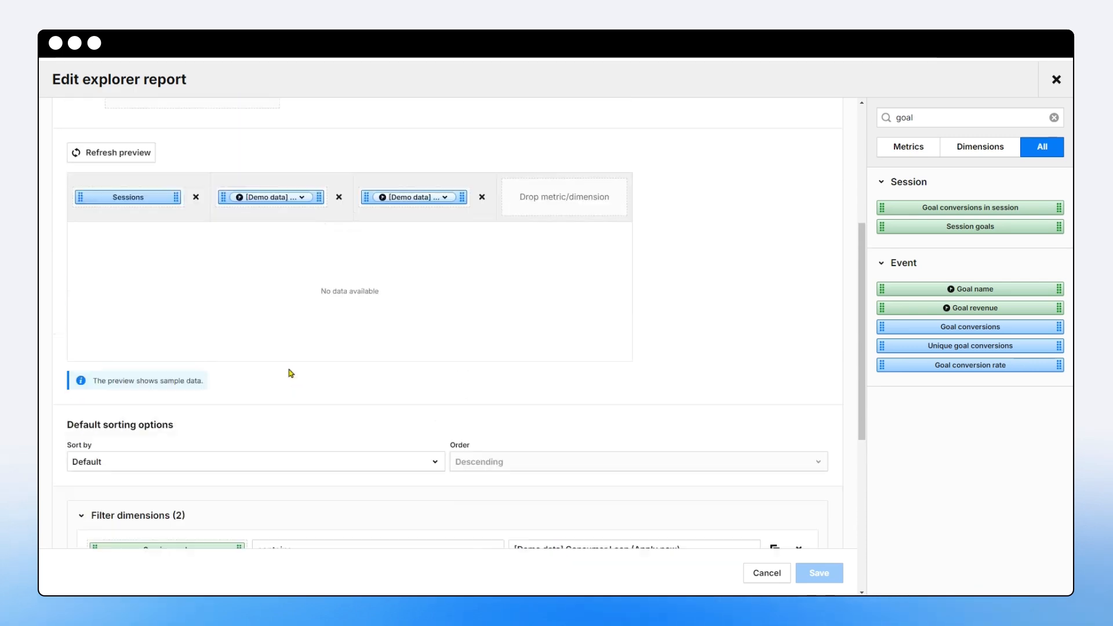
pyautogui.scroll(1, 290, 373)
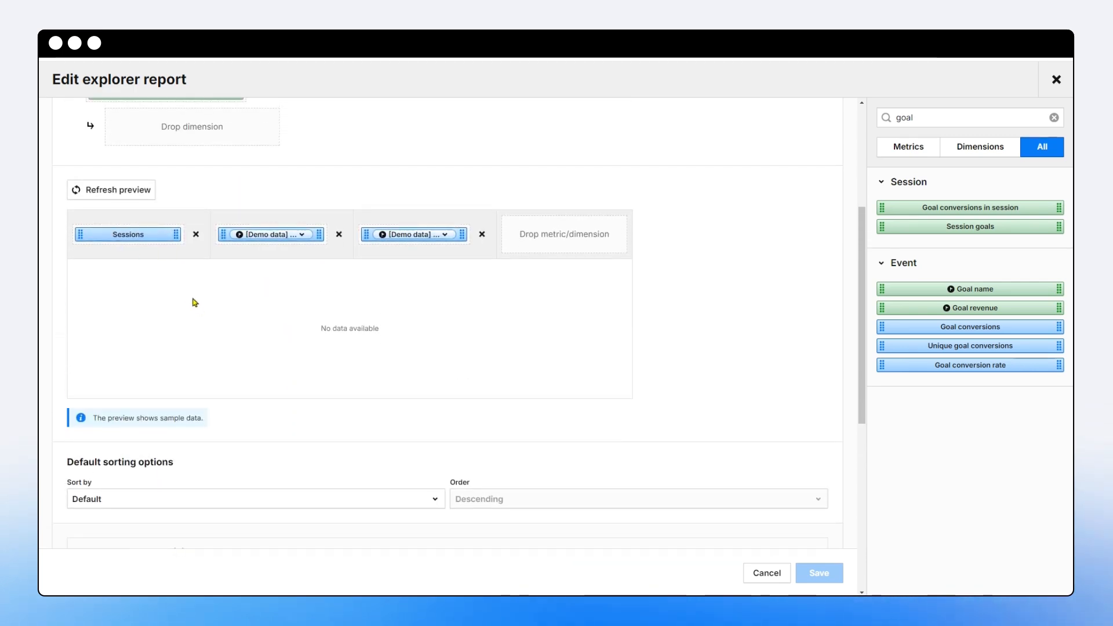
pyautogui.scroll(-5, 486, 437)
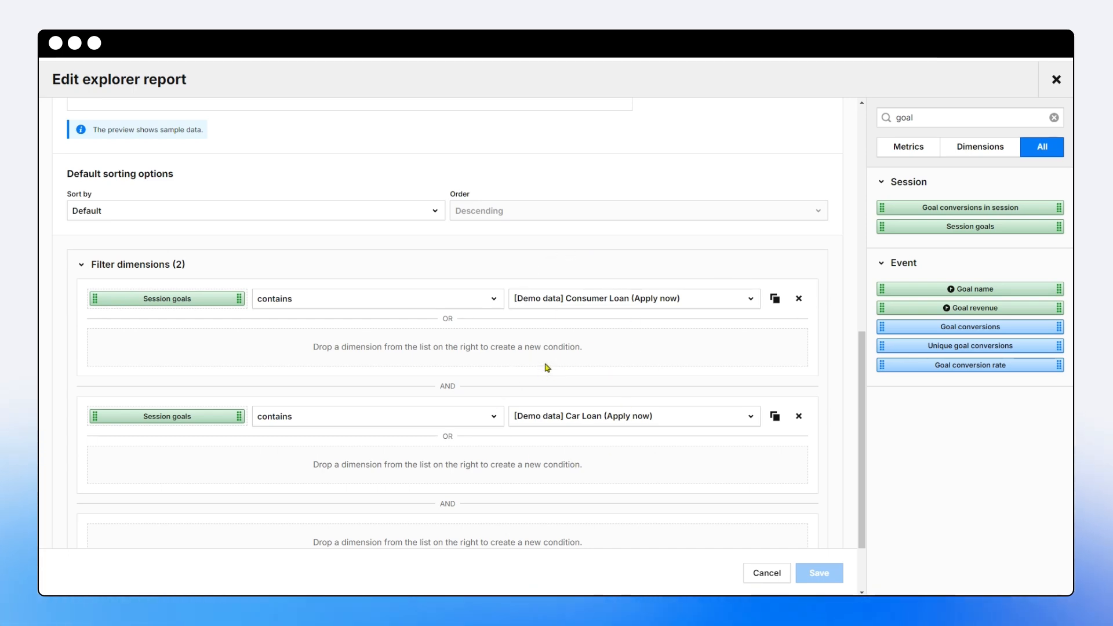
pyautogui.moveTo(215, 416); pyautogui.dragTo(206, 355)
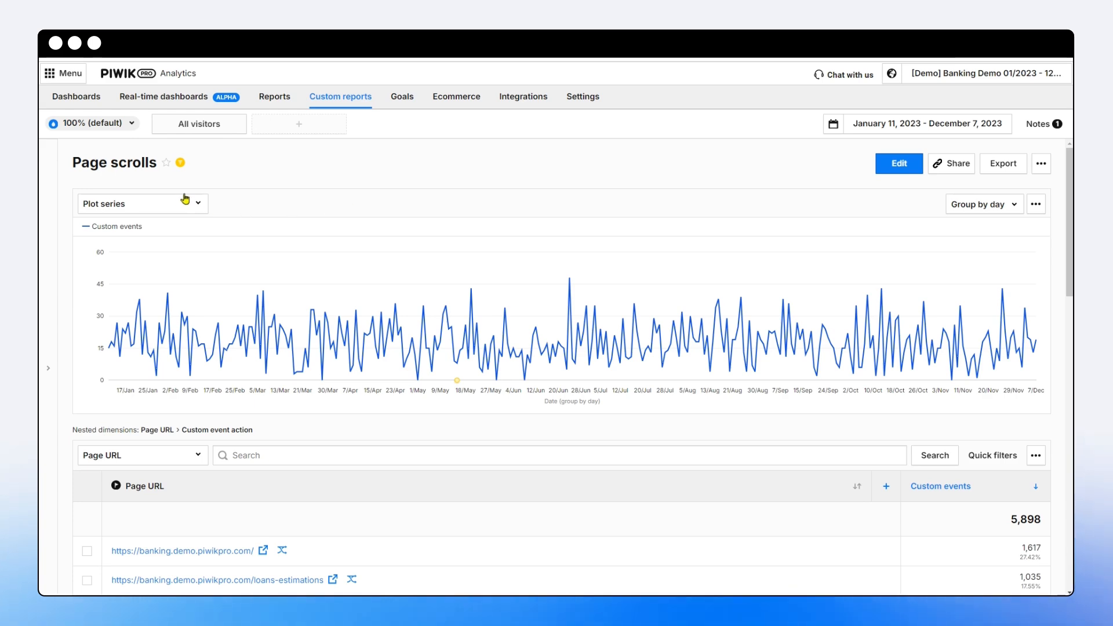
pyautogui.scroll(-2, 184, 188)
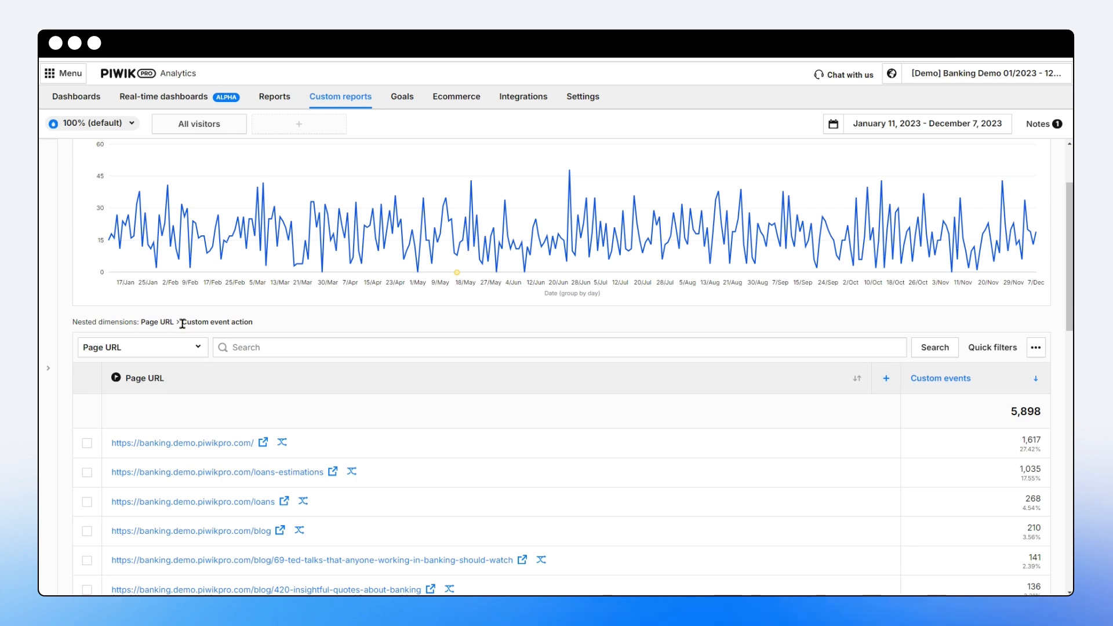
pyautogui.moveTo(182, 323); pyautogui.dragTo(251, 320)
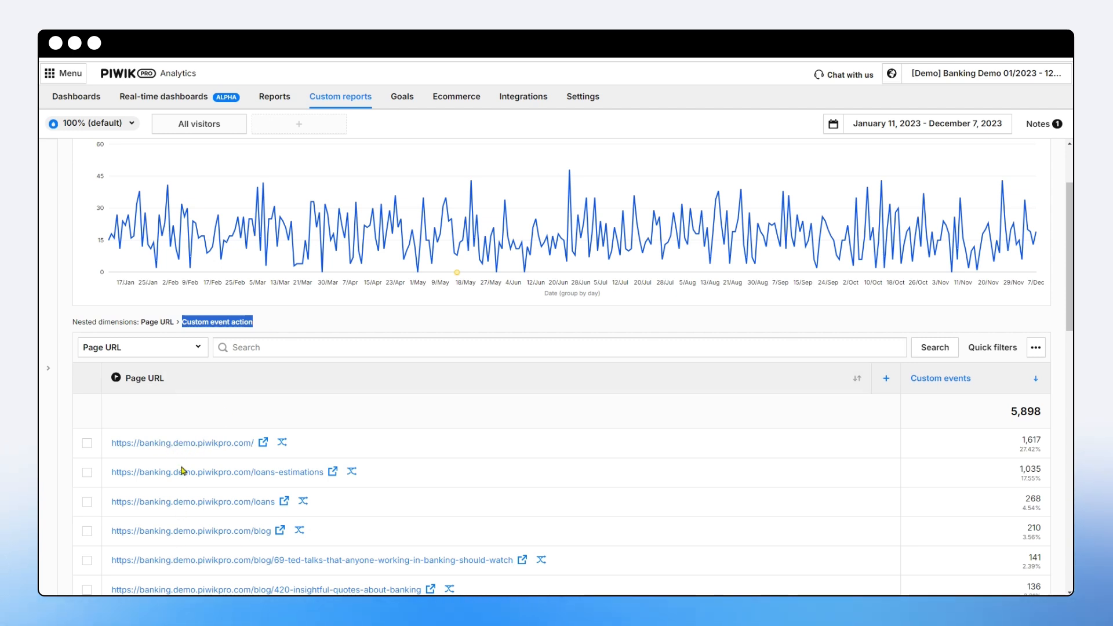
pyautogui.click(161, 445)
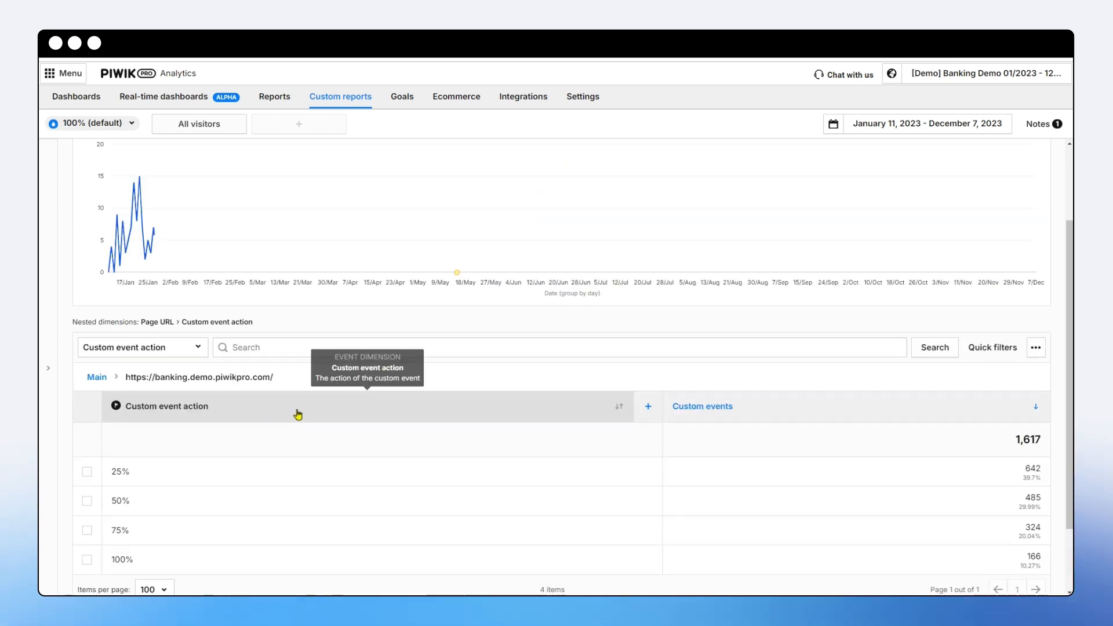
pyautogui.scroll(-1, 298, 414)
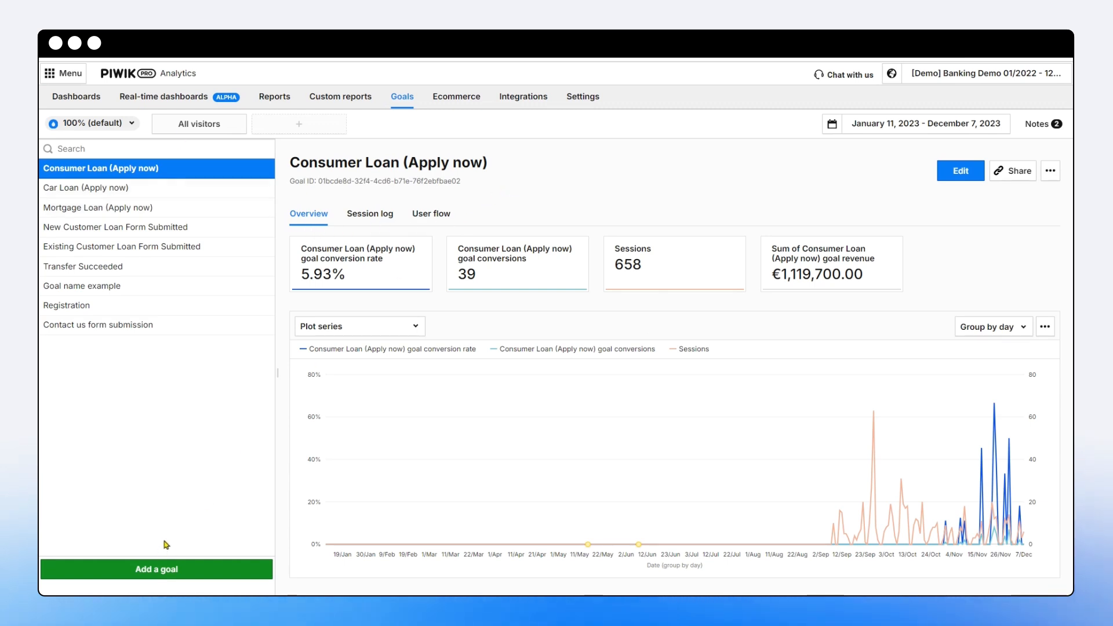
# Create and save a manually tracked goal named "Get your estimate here button click", after the loan button on the Demo Bank site
pyautogui.click(148, 573)
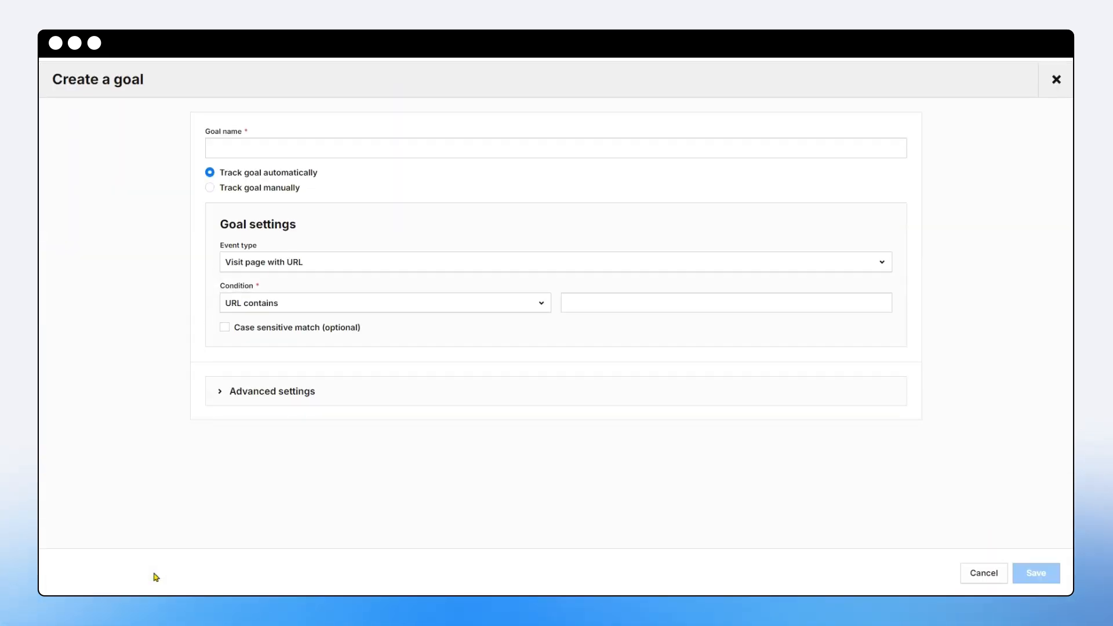
pyautogui.click(209, 188)
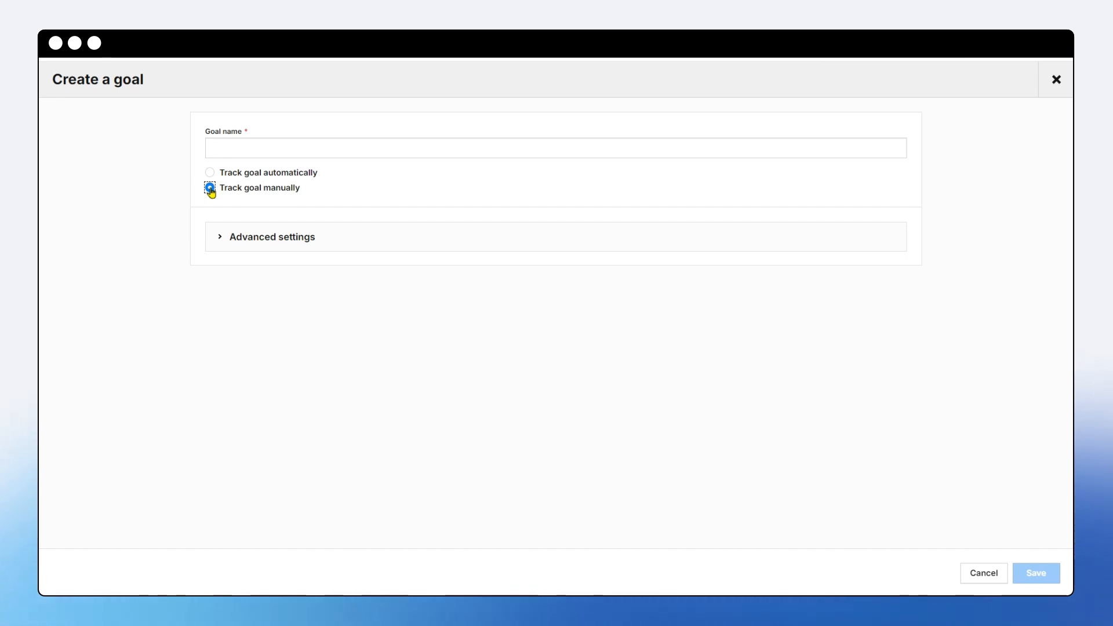
pyautogui.click(221, 149)
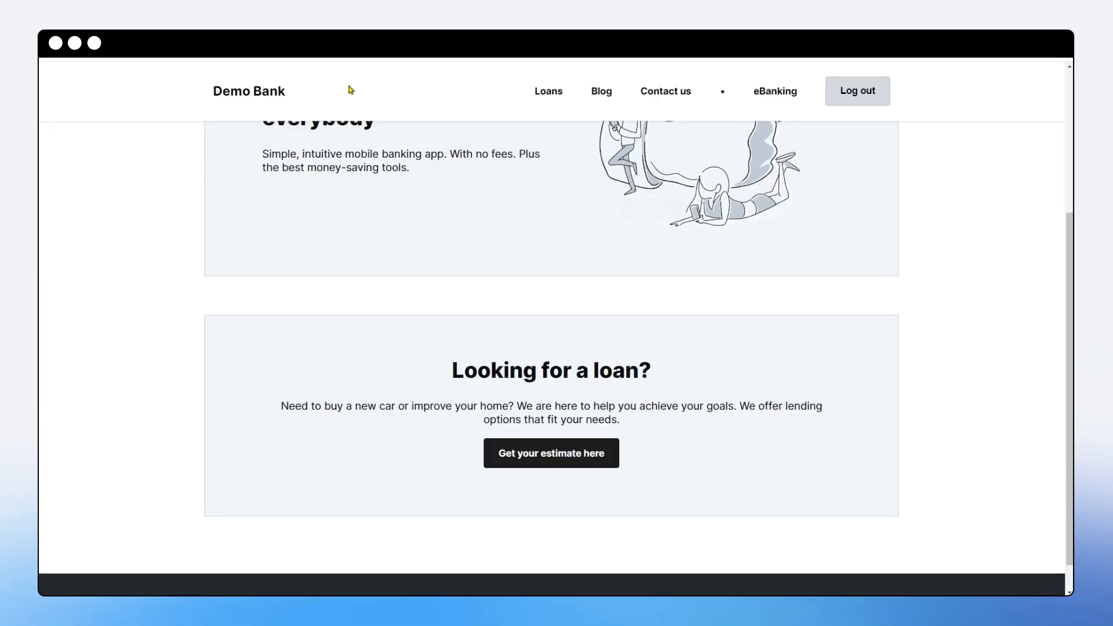
pyautogui.scroll(5, 290, 273)
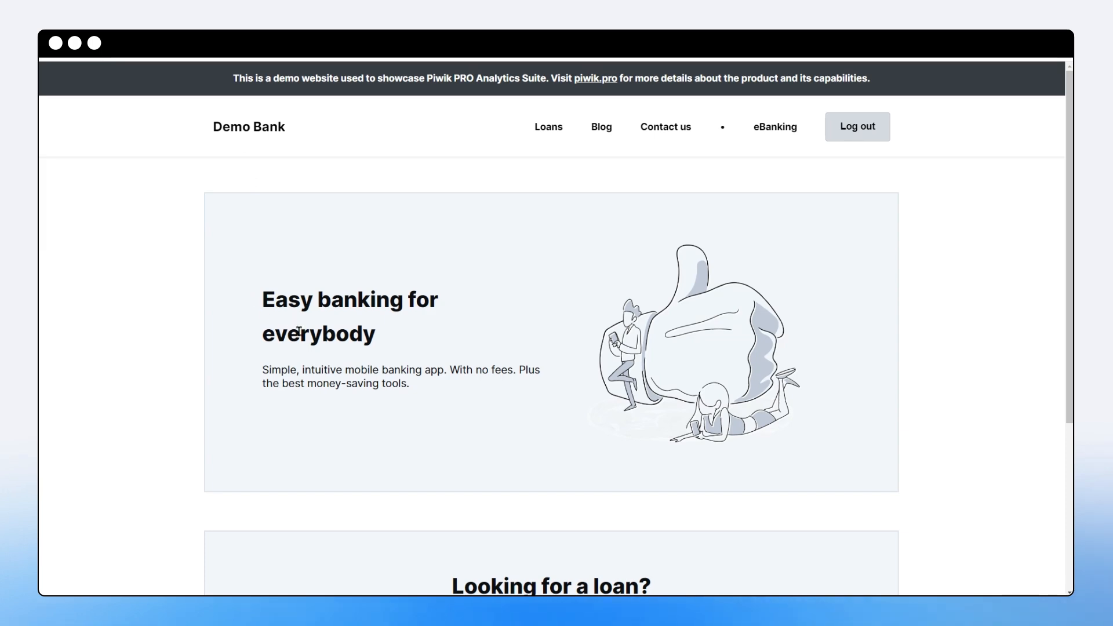
pyautogui.scroll(-5, 360, 427)
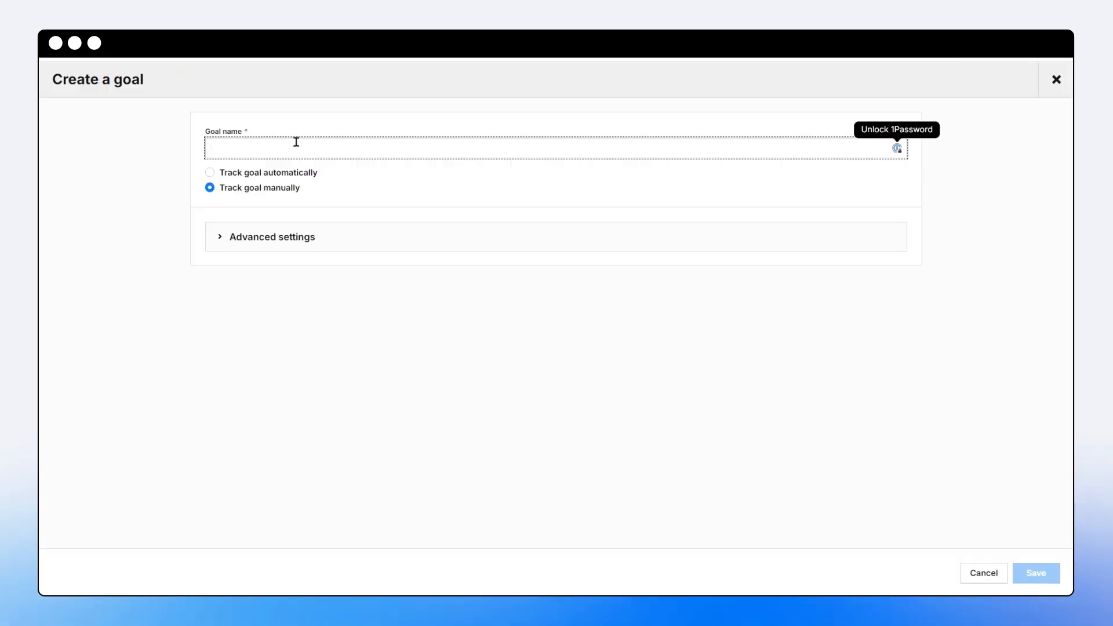
pyautogui.write('Get yo')
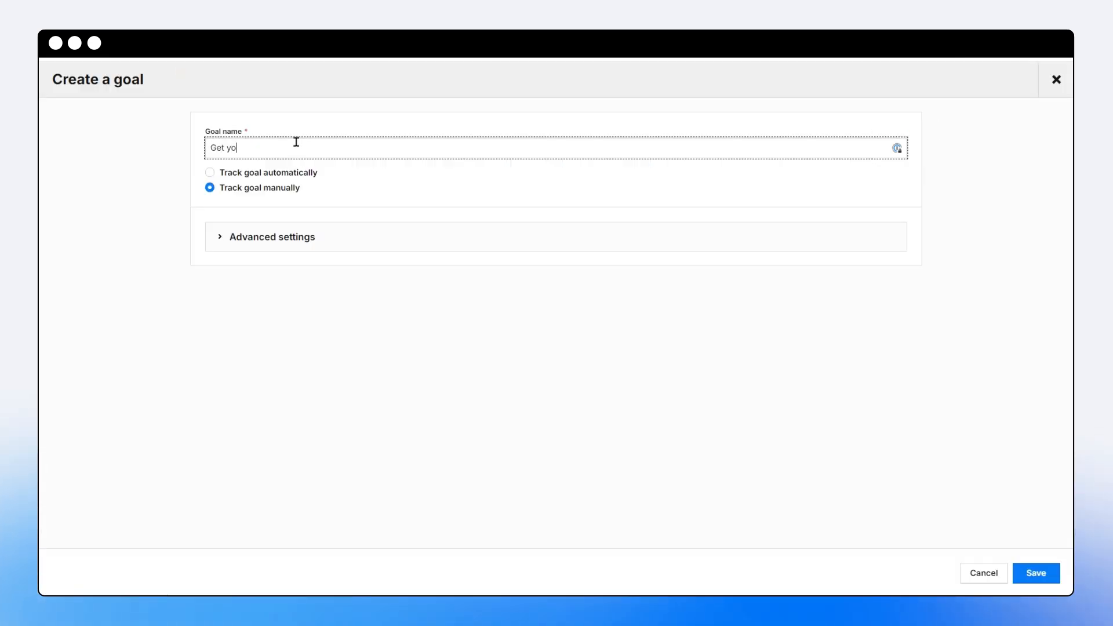
pyautogui.write('ur estimate here')
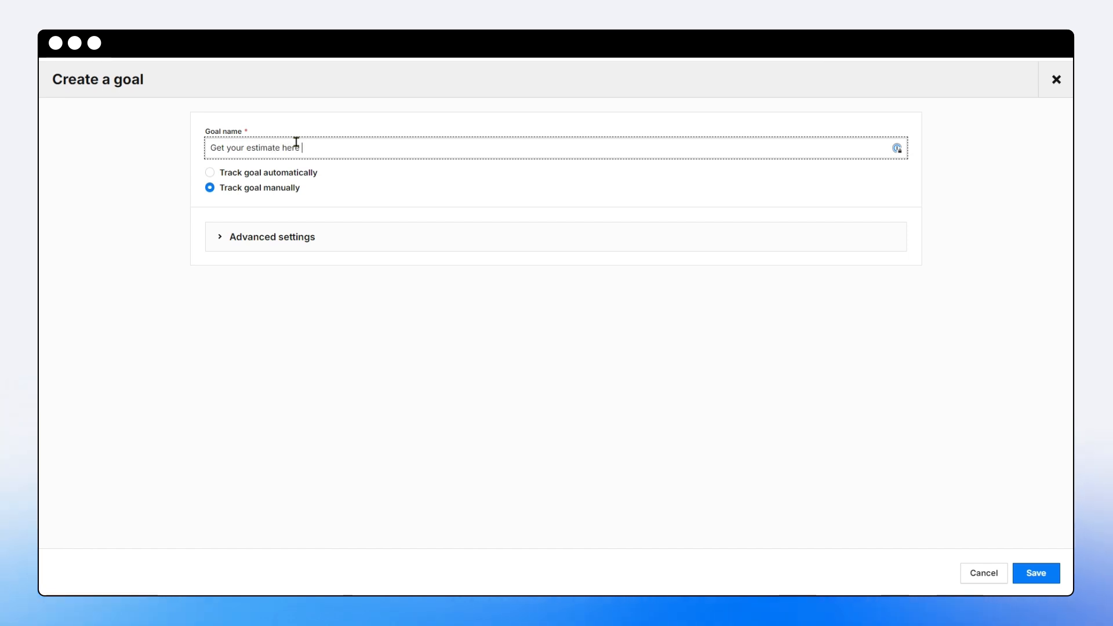
pyautogui.write(' button click')
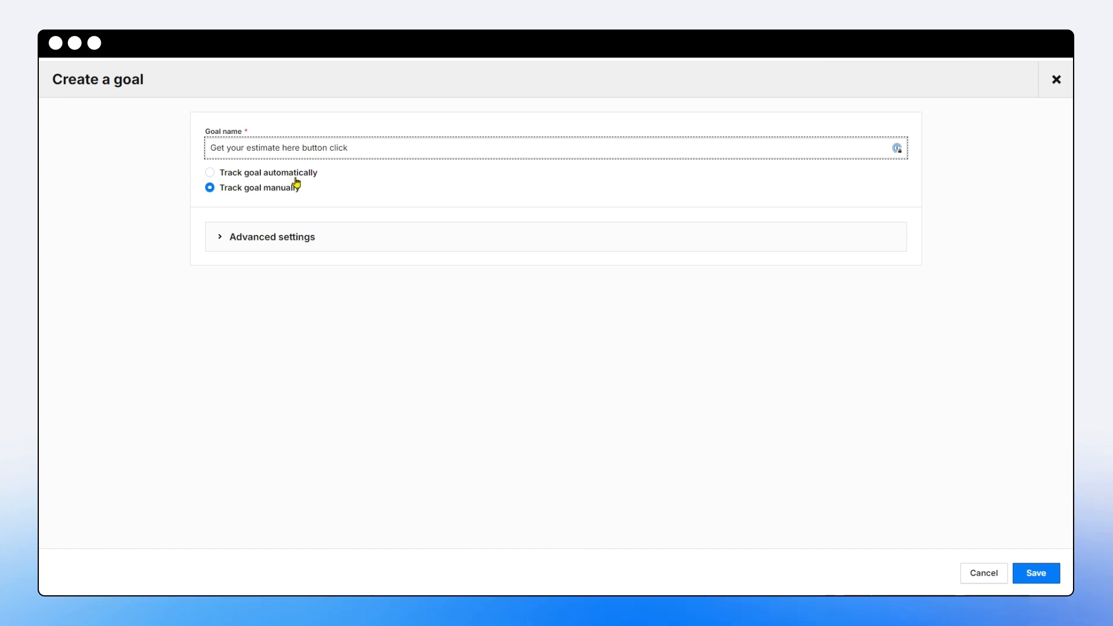
pyautogui.click(1028, 573)
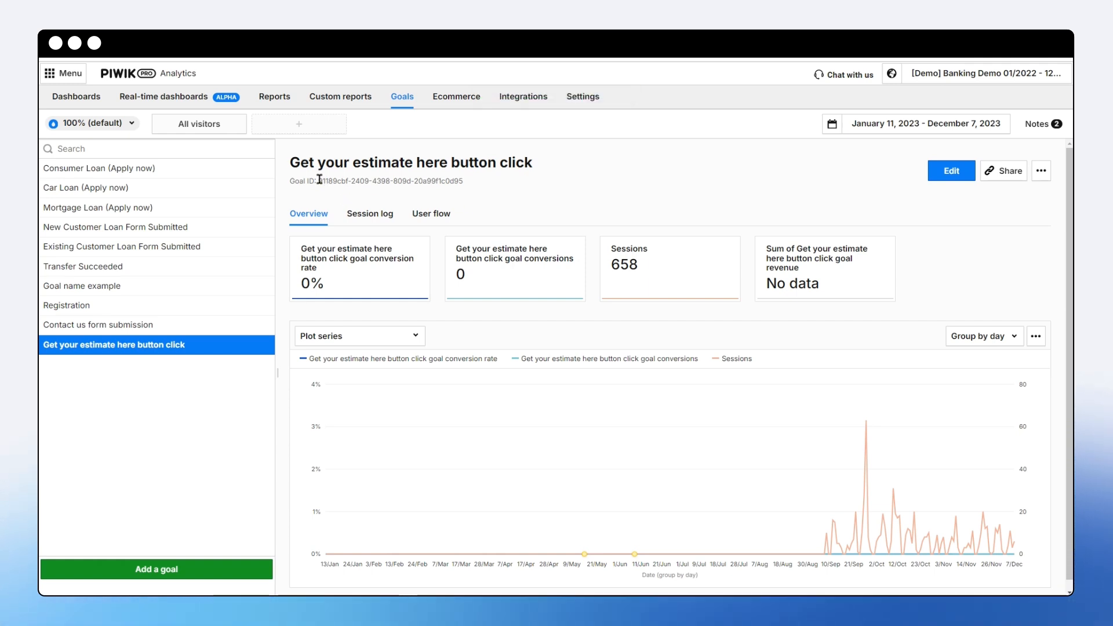
# Copy the goal ID of the Get your estimate here button click goal
pyautogui.moveTo(318, 180); pyautogui.dragTo(463, 181)
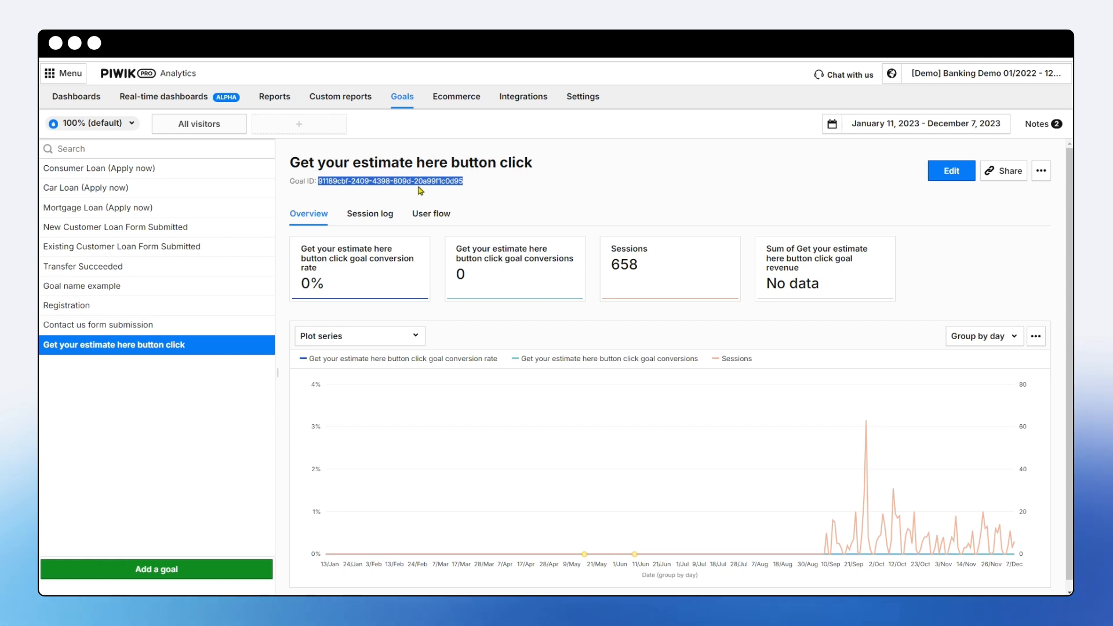
pyautogui.rightClick(417, 182)
pyautogui.click(453, 196)
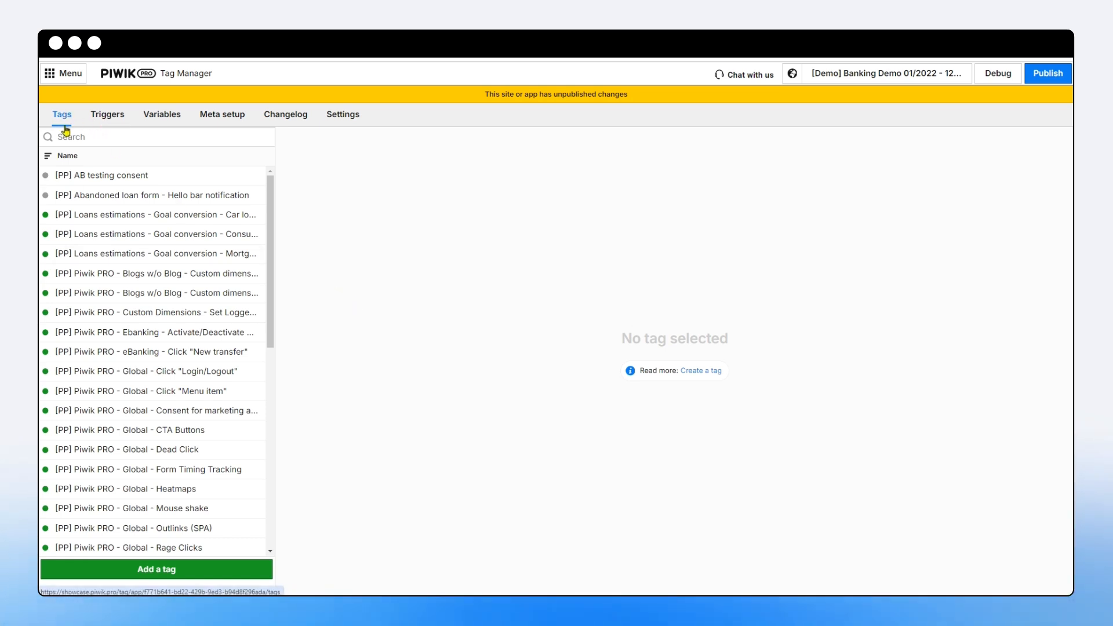
# Switch to Tag Manager and start a new async tag based on the Goal conversion template
pyautogui.click(162, 569)
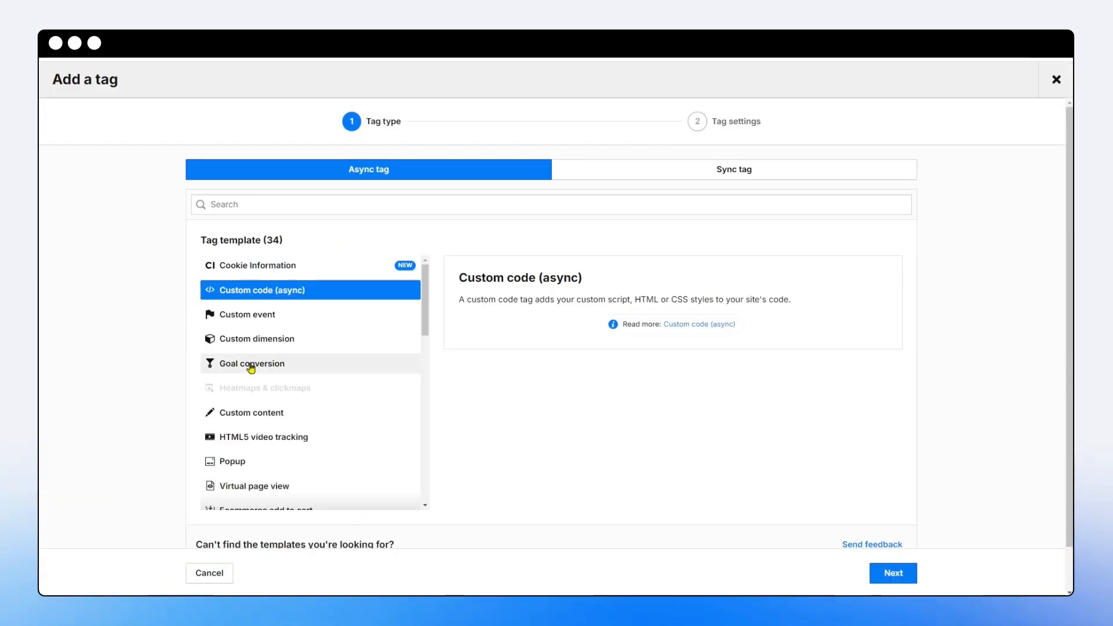
pyautogui.click(248, 367)
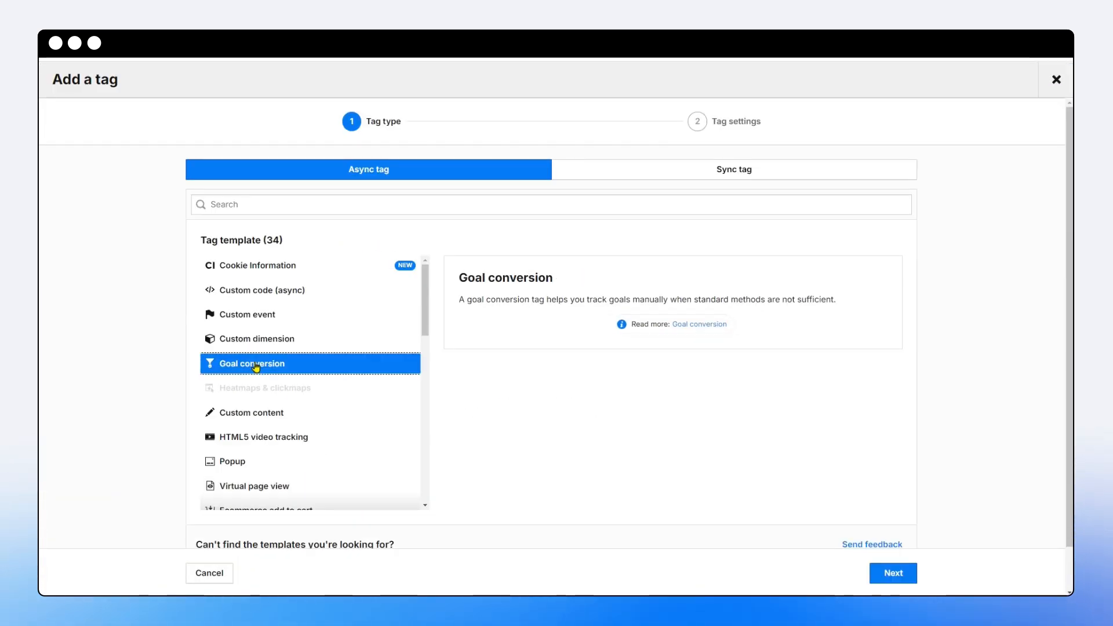
pyautogui.click(892, 574)
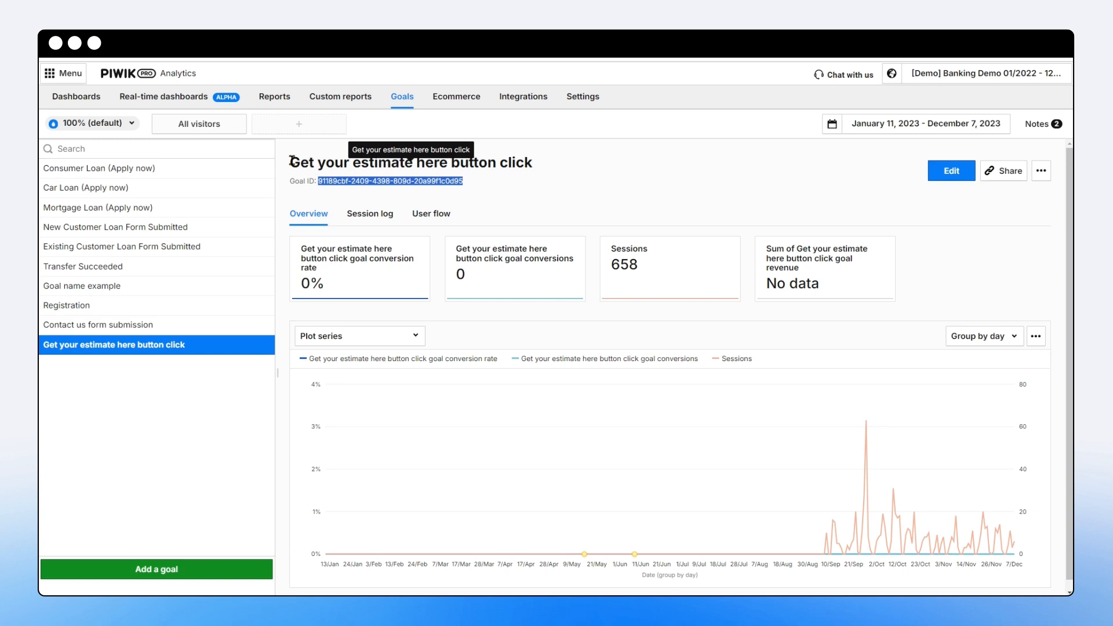
# Copy the new goal's name from Analytics and use it as the tag name, "Get your estimate here button click"
pyautogui.moveTo(290, 162); pyautogui.dragTo(536, 165)
pyautogui.rightClick(391, 165)
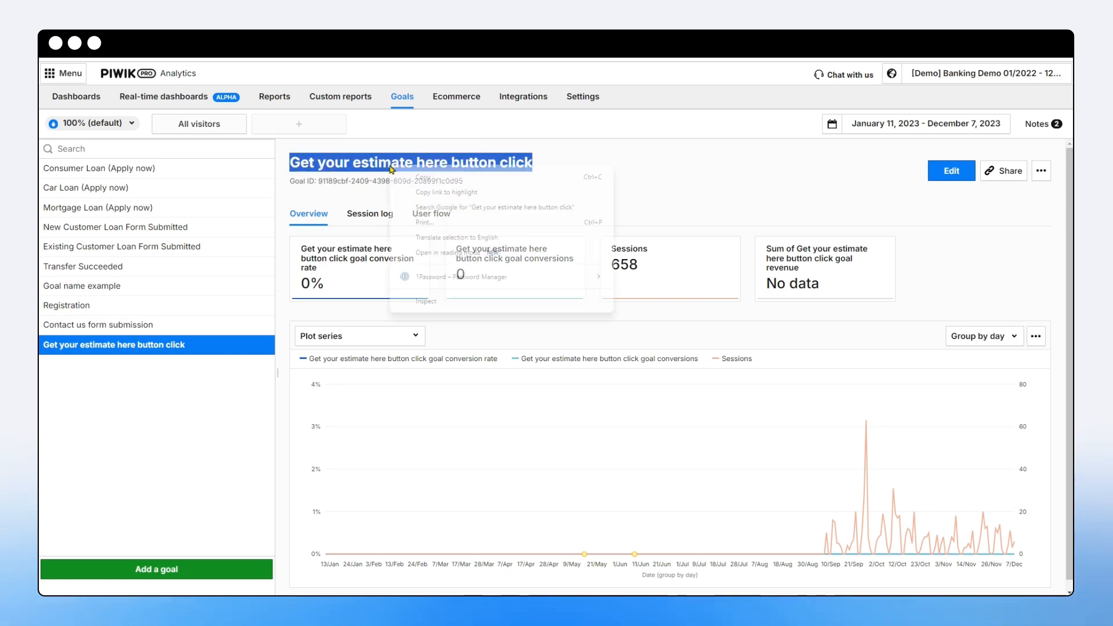
pyautogui.click(424, 178)
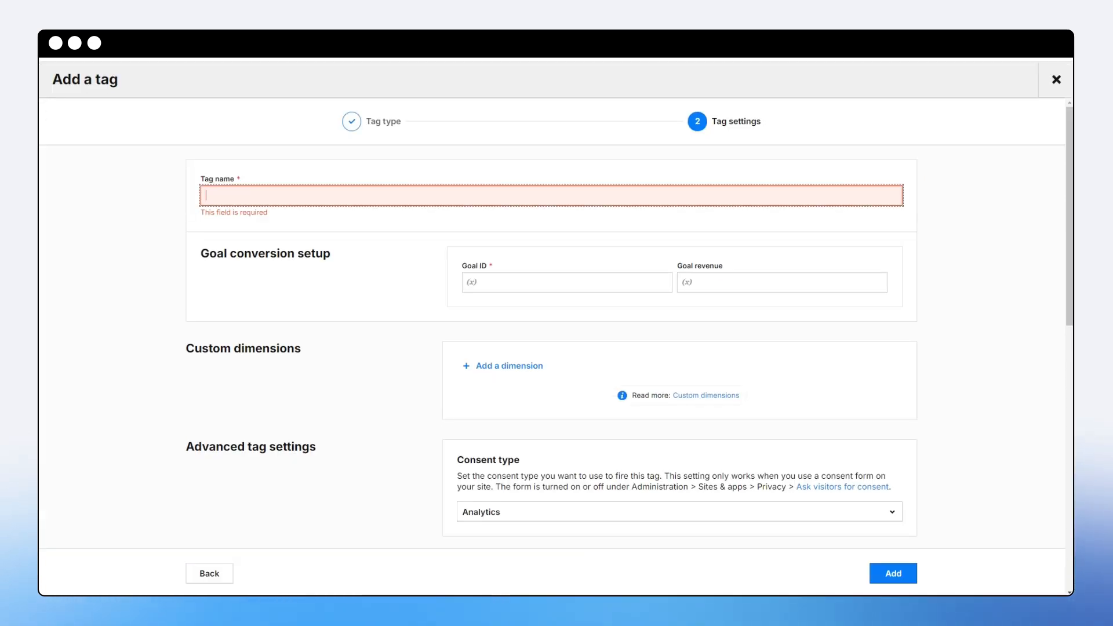
pyautogui.rightClick(216, 196)
pyautogui.click(259, 308)
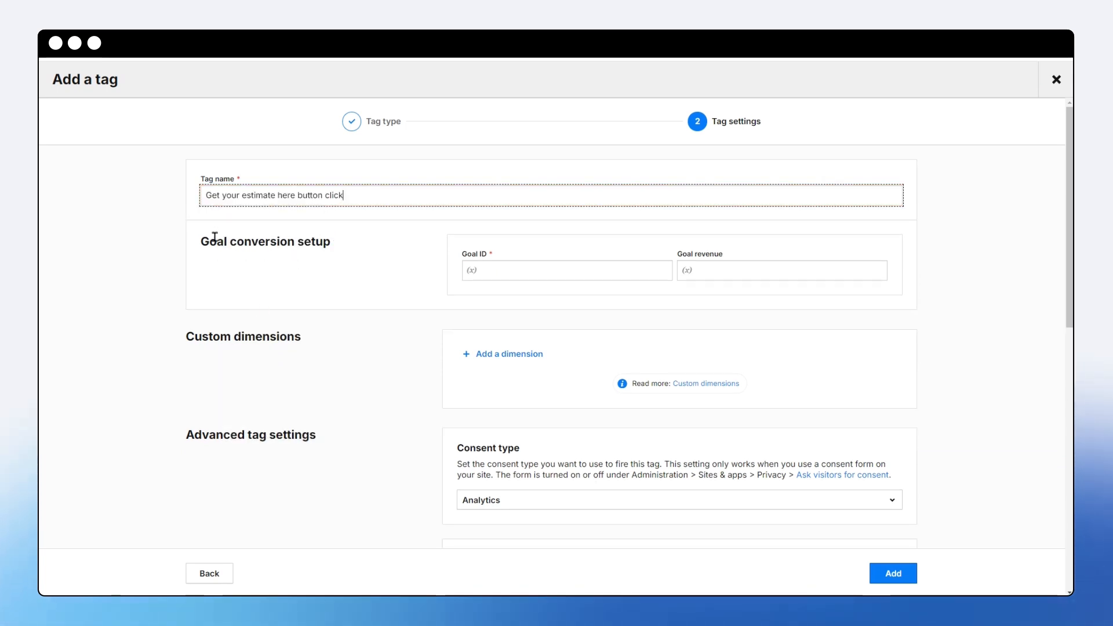
# Prefix the tag name with "[conv]" so it reads "[conv] Get your estimate here button click"
pyautogui.click(207, 196)
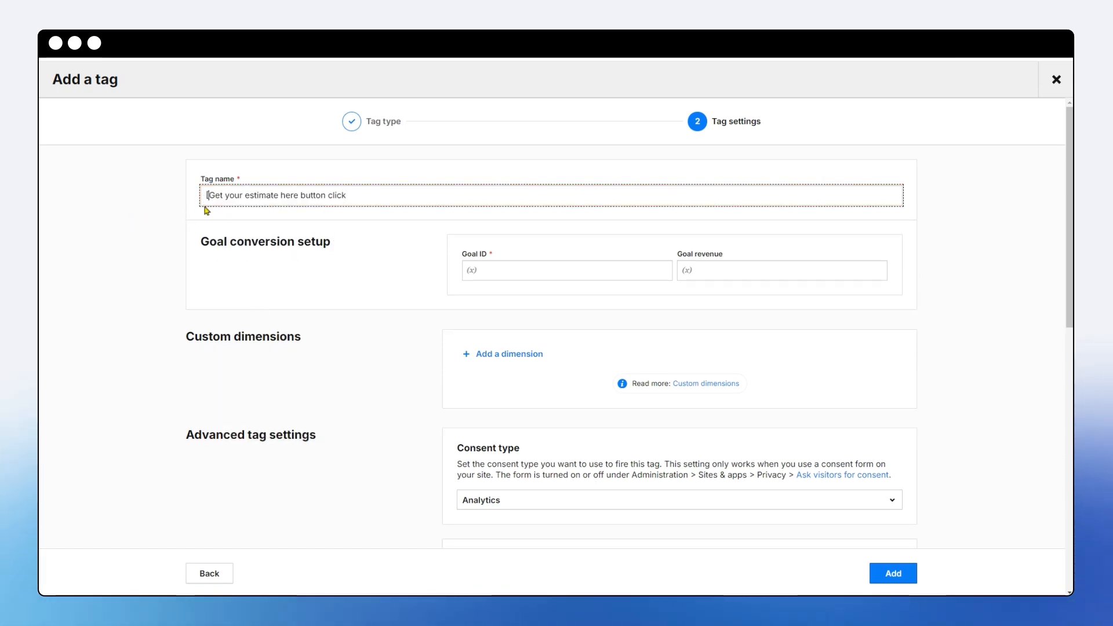
pyautogui.write('[conv]')
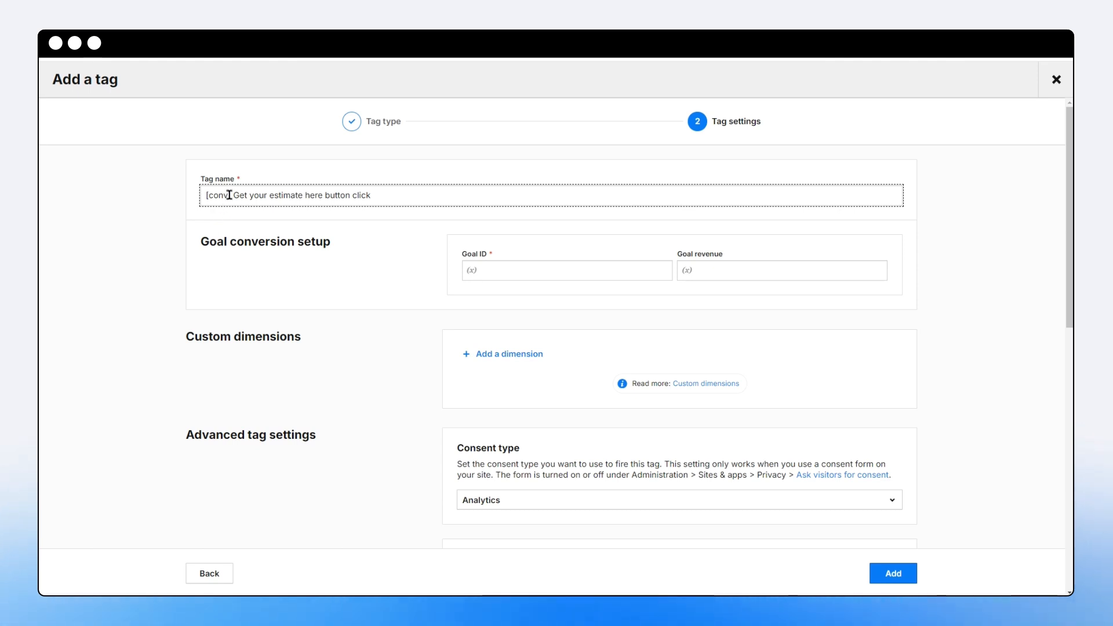
pyautogui.moveTo(230, 194); pyautogui.dragTo(206, 196)
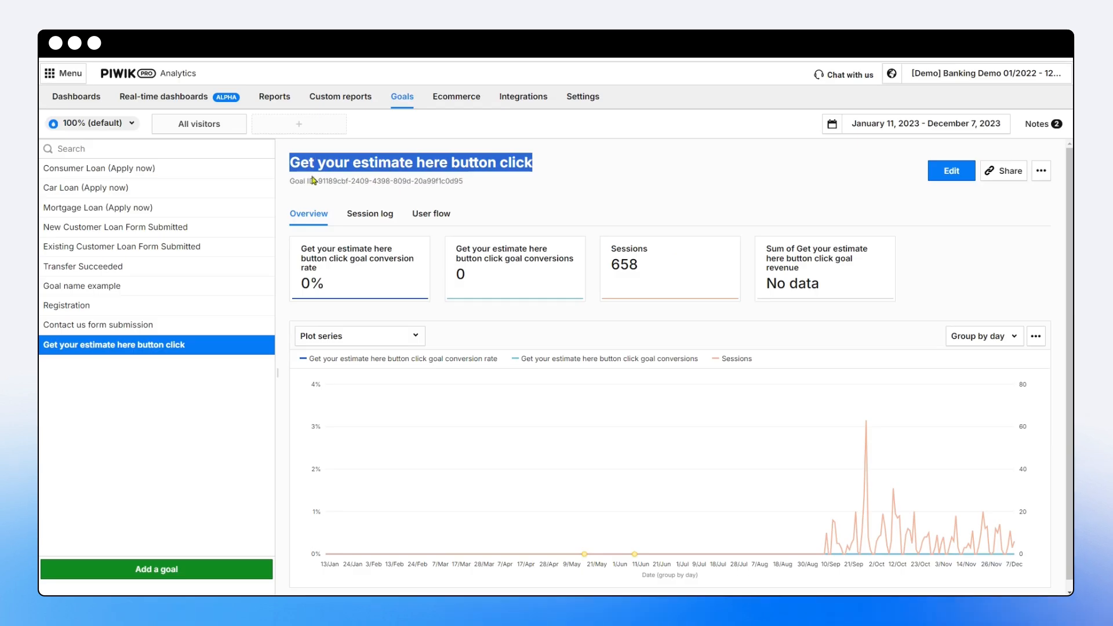
# Copy the goal ID of the Get your estimate here button click goal from Analytics into the tag's Goal ID
pyautogui.moveTo(318, 182); pyautogui.dragTo(465, 190)
pyautogui.rightClick(446, 179)
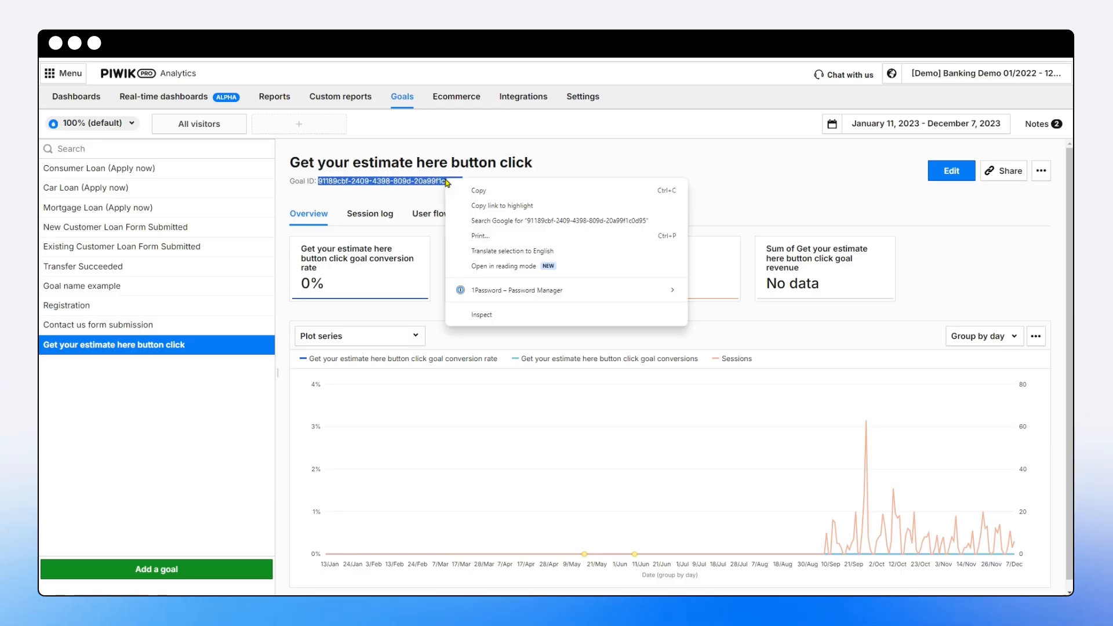
pyautogui.click(471, 193)
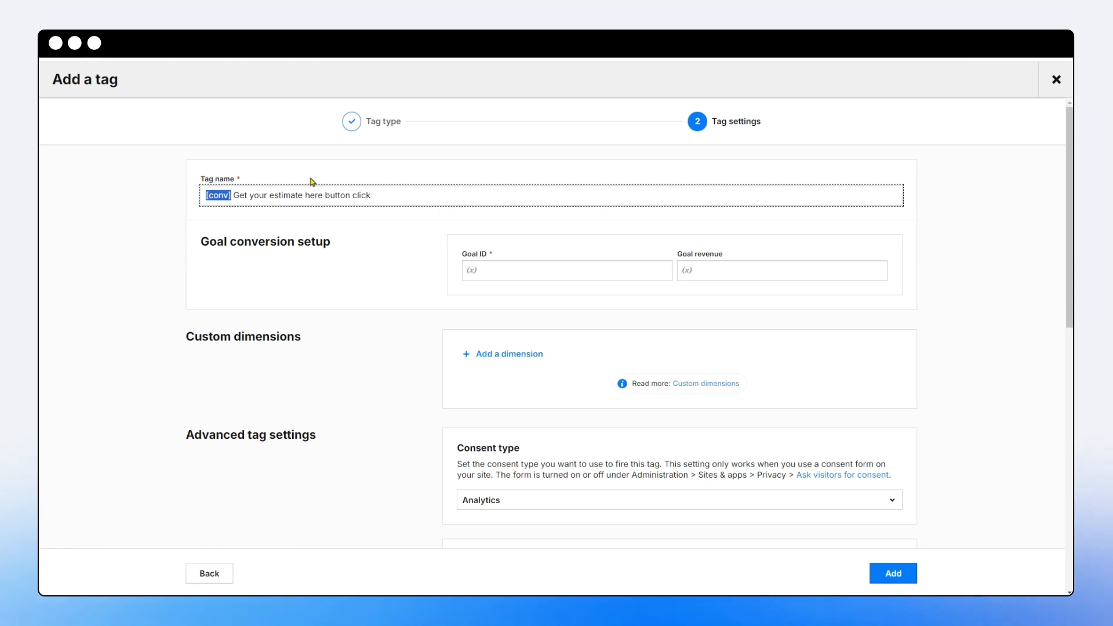
pyautogui.rightClick(506, 269)
pyautogui.click(549, 373)
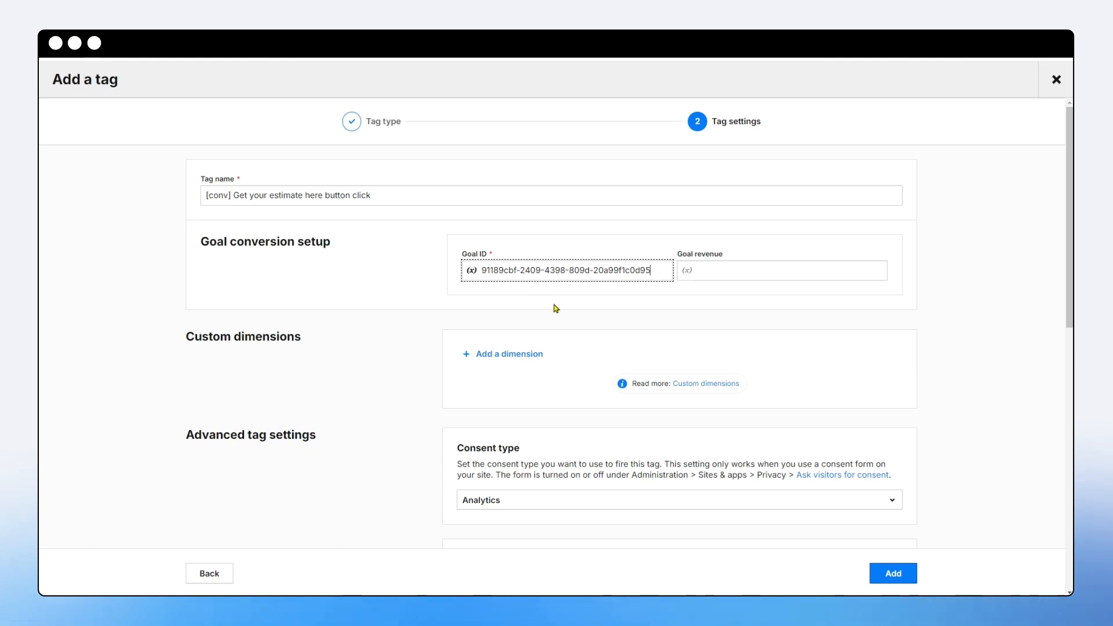
# Try a goal revenue of 50, clear it, and browse the variables available for the revenue
pyautogui.click(717, 271)
pyautogui.write('50')
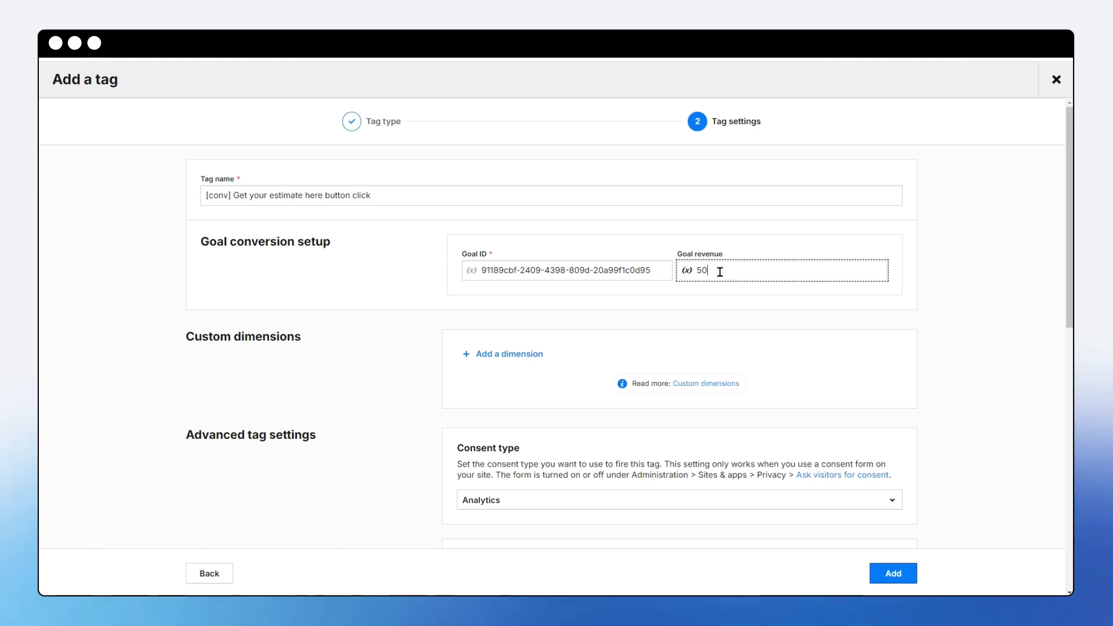
pyautogui.press('BackSpace')
pyautogui.press('BackSpace')
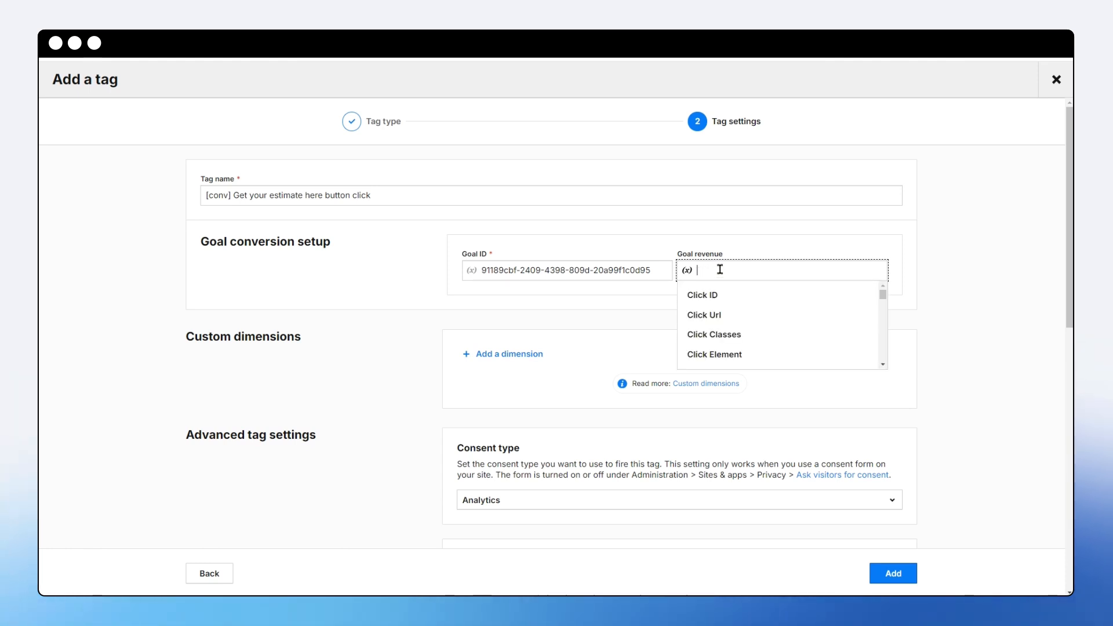
pyautogui.scroll(-5, 722, 298)
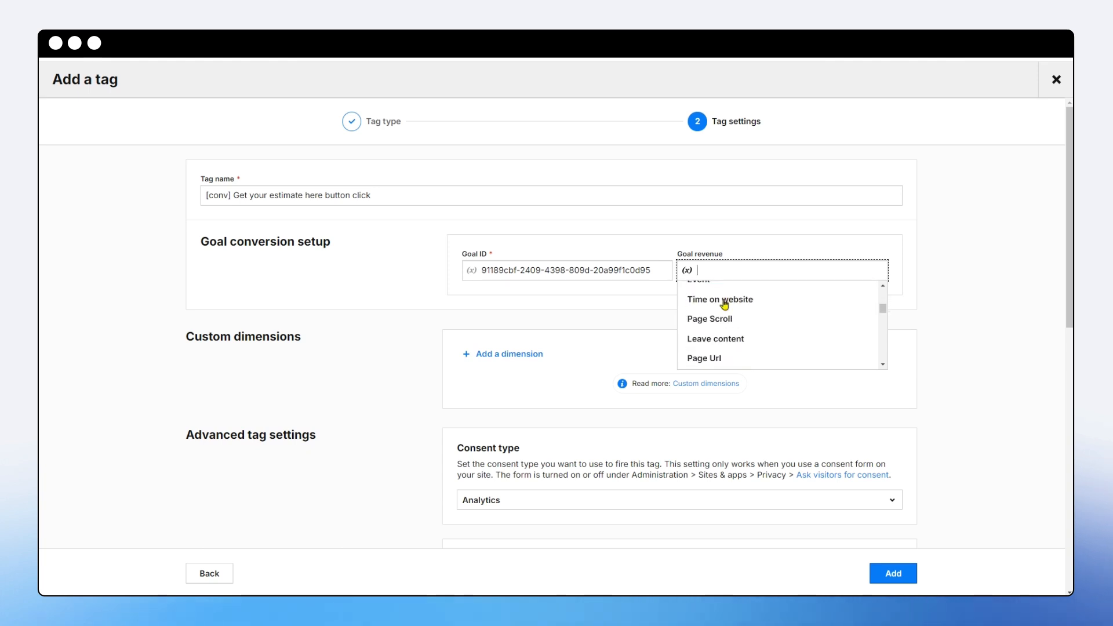
pyautogui.scroll(-5, 725, 302)
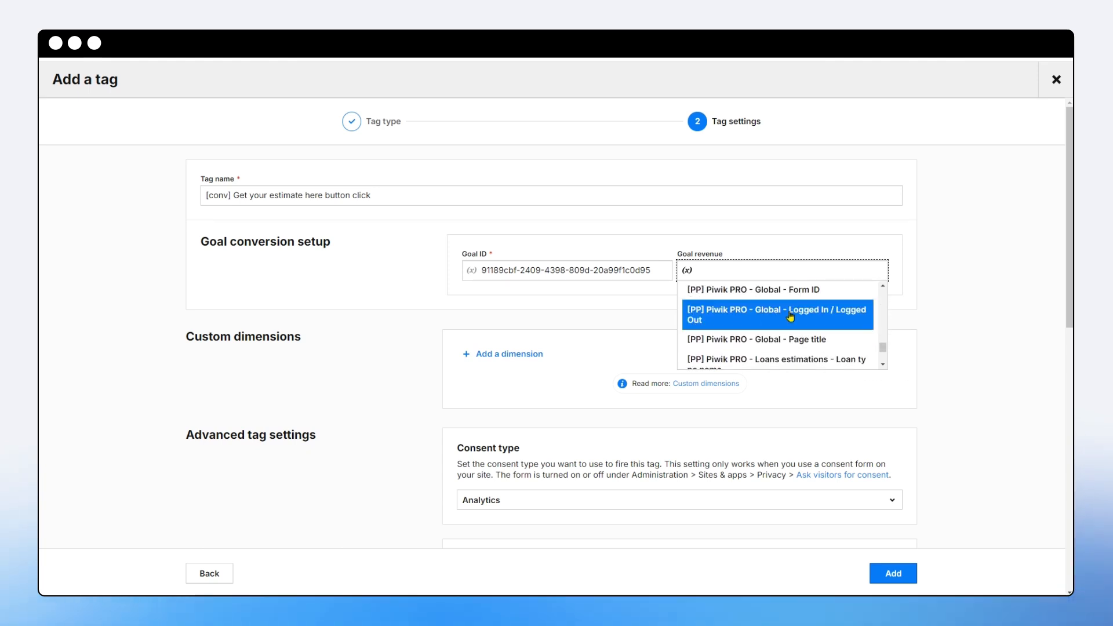
pyautogui.click(659, 328)
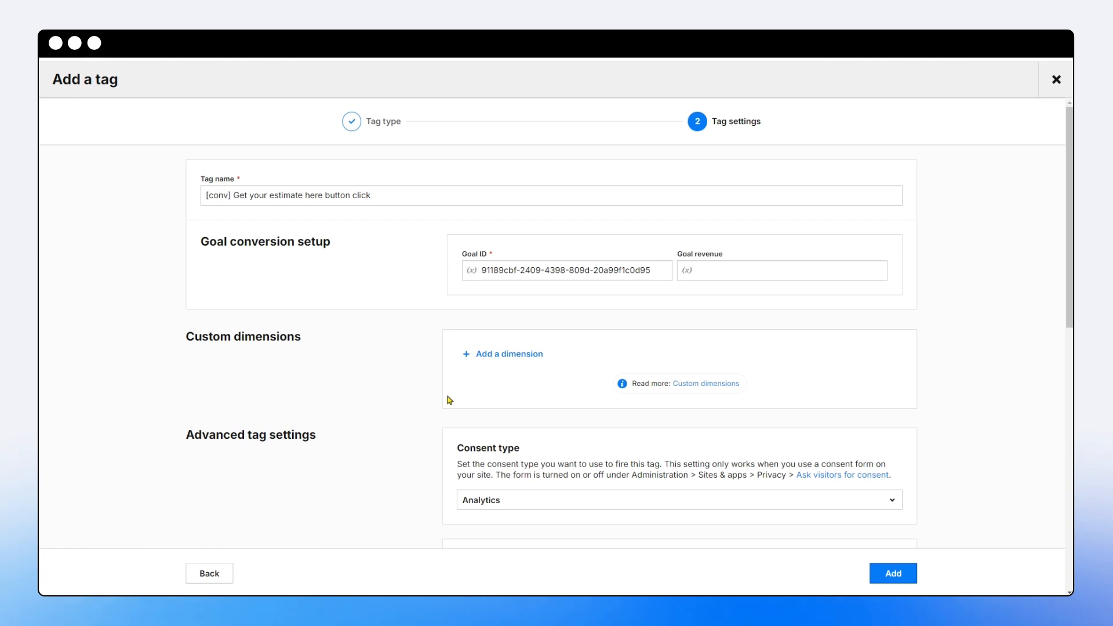
# Try adding a custom dimension to the tag, look at the dimension and value choices, and remove it again
pyautogui.click(494, 361)
pyautogui.click(539, 368)
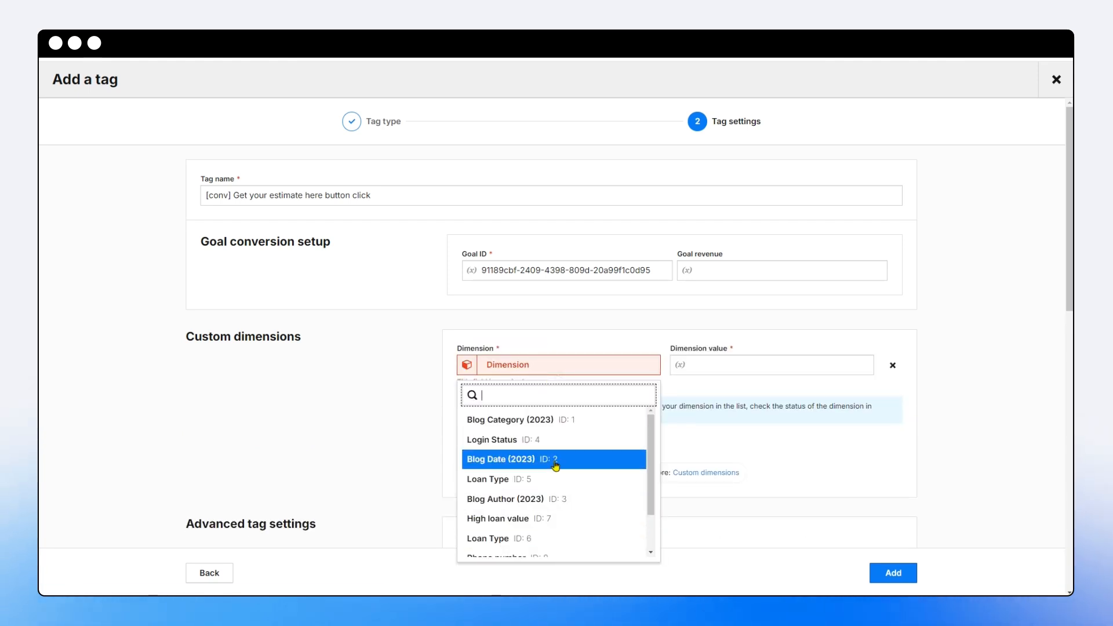
pyautogui.click(413, 422)
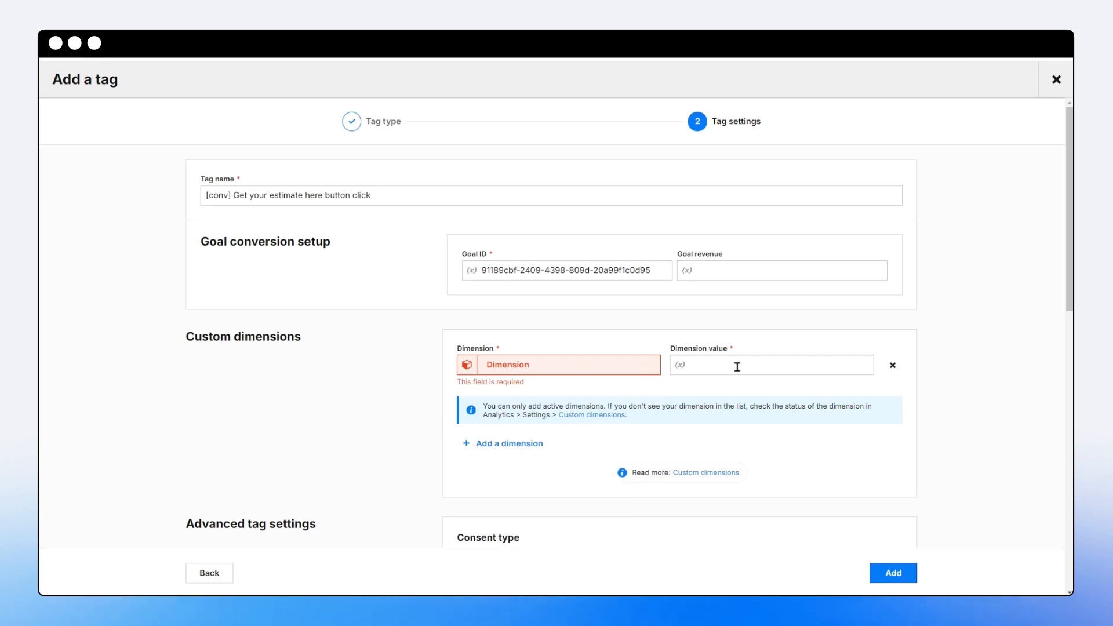
pyautogui.click(703, 364)
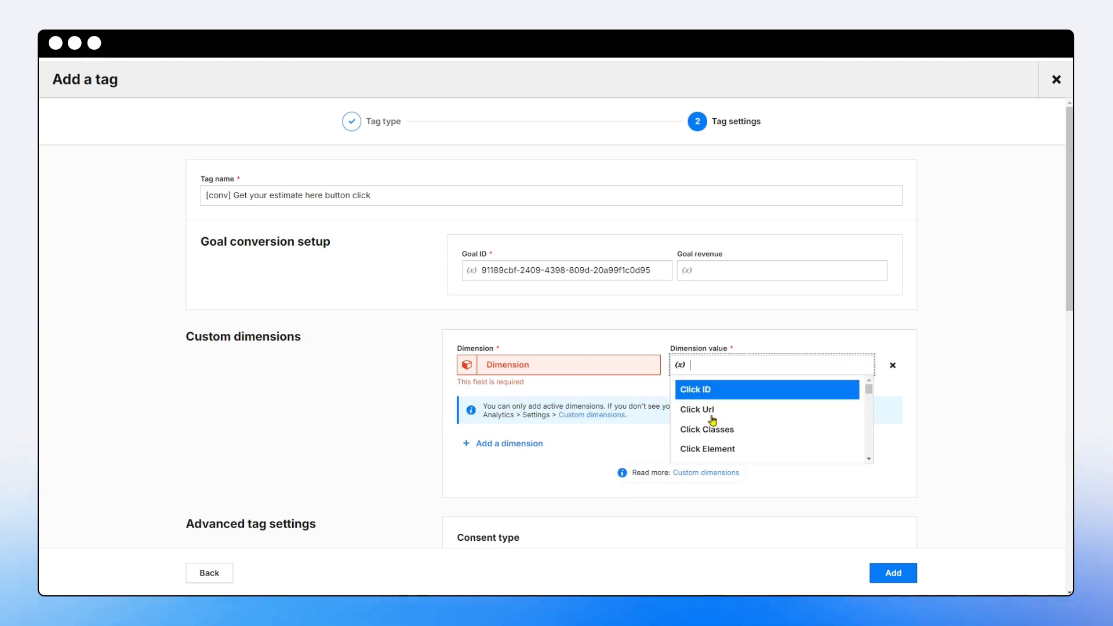
pyautogui.click(394, 380)
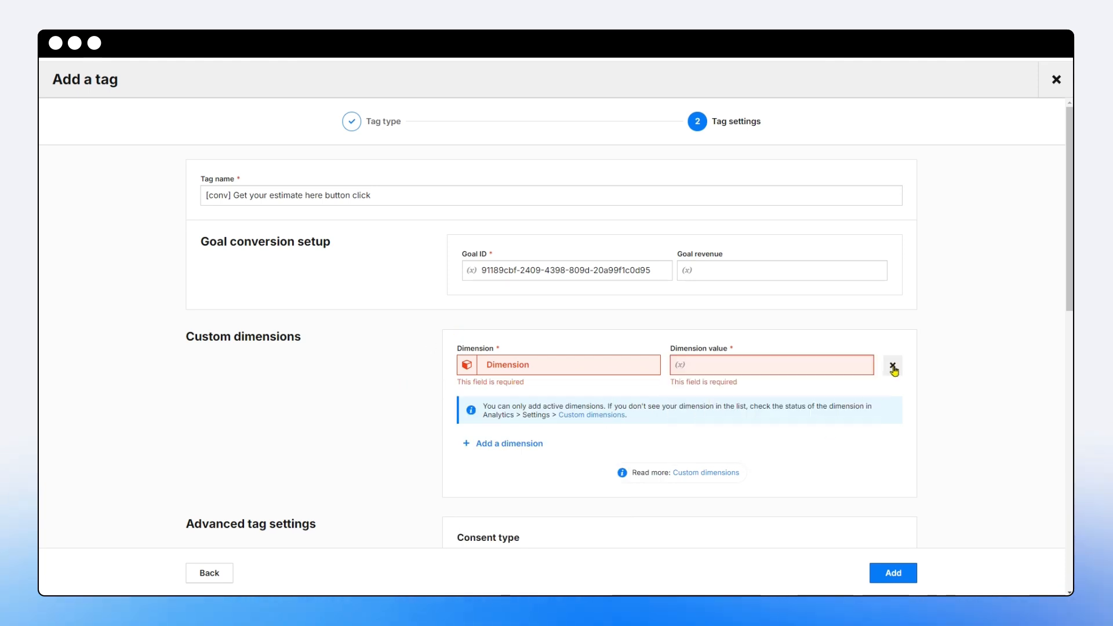
pyautogui.click(892, 367)
# Review the tag's advanced settings and flight dates, and look through the existing triggers without choosing one
pyautogui.scroll(-3, 430, 410)
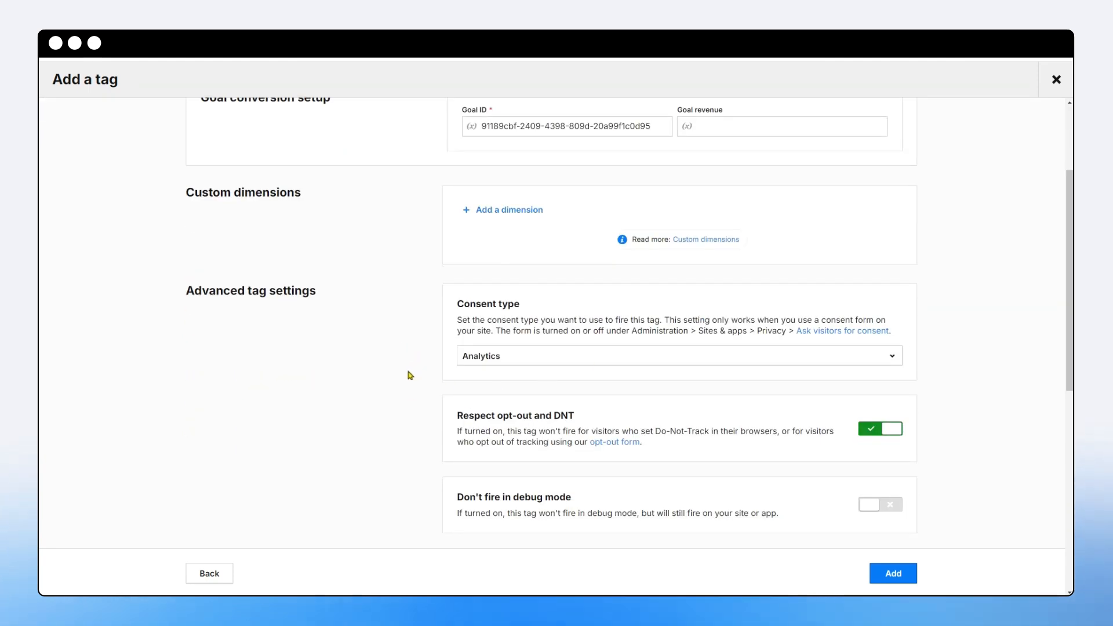
pyautogui.scroll(-3, 416, 374)
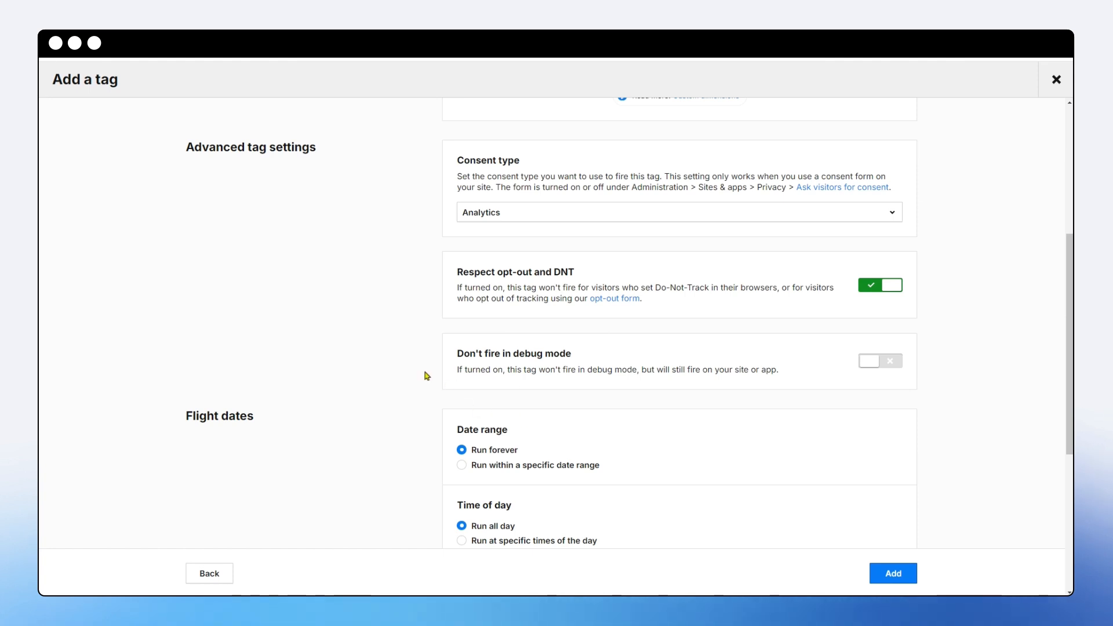
pyautogui.scroll(-3, 423, 360)
pyautogui.scroll(-2, 369, 408)
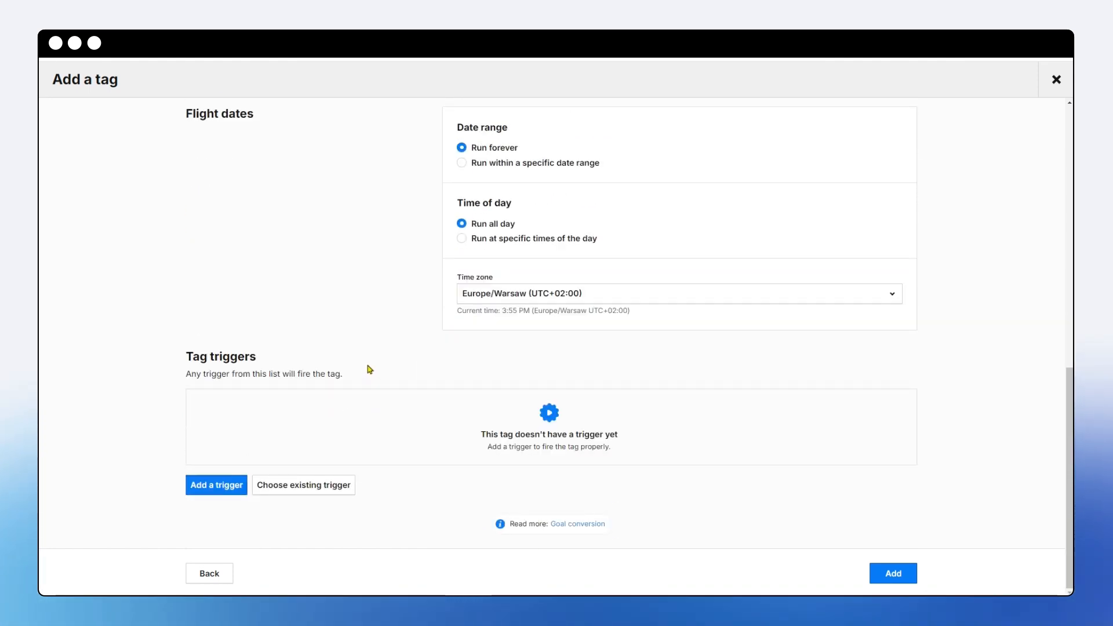
pyautogui.click(310, 487)
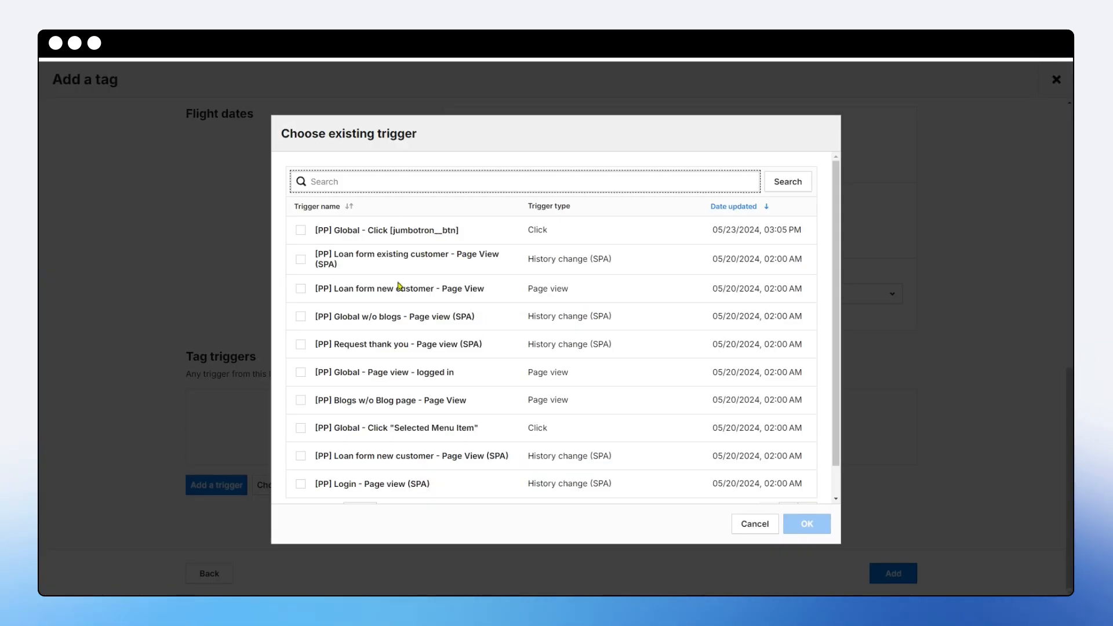
pyautogui.click(747, 526)
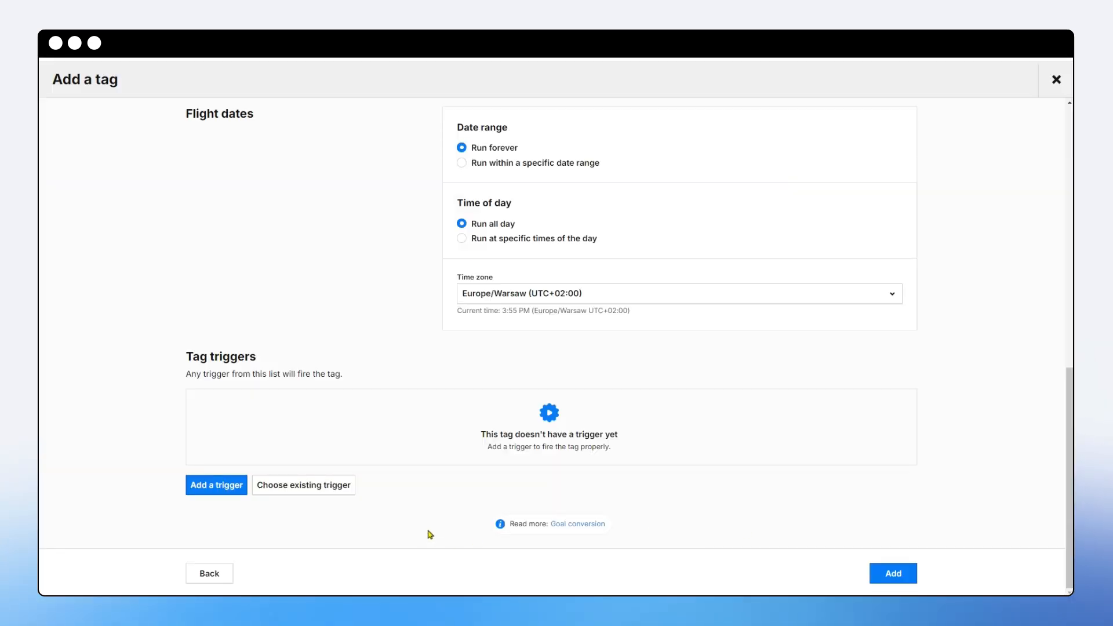
# Add a new trigger of the Click type to the tag and continue to its settings
pyautogui.click(205, 490)
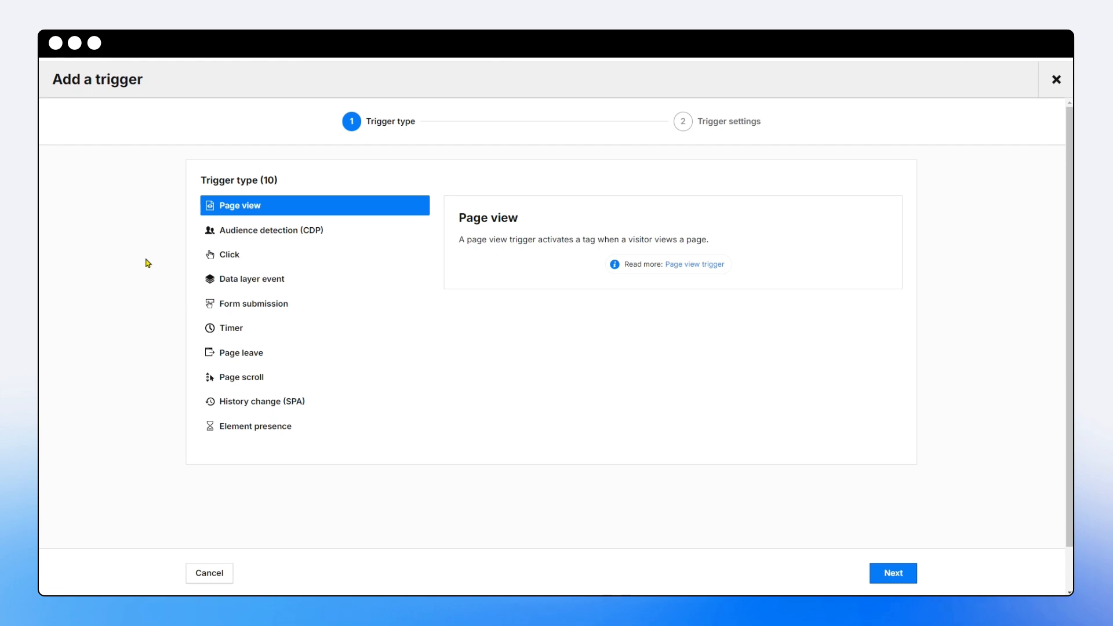
pyautogui.click(230, 262)
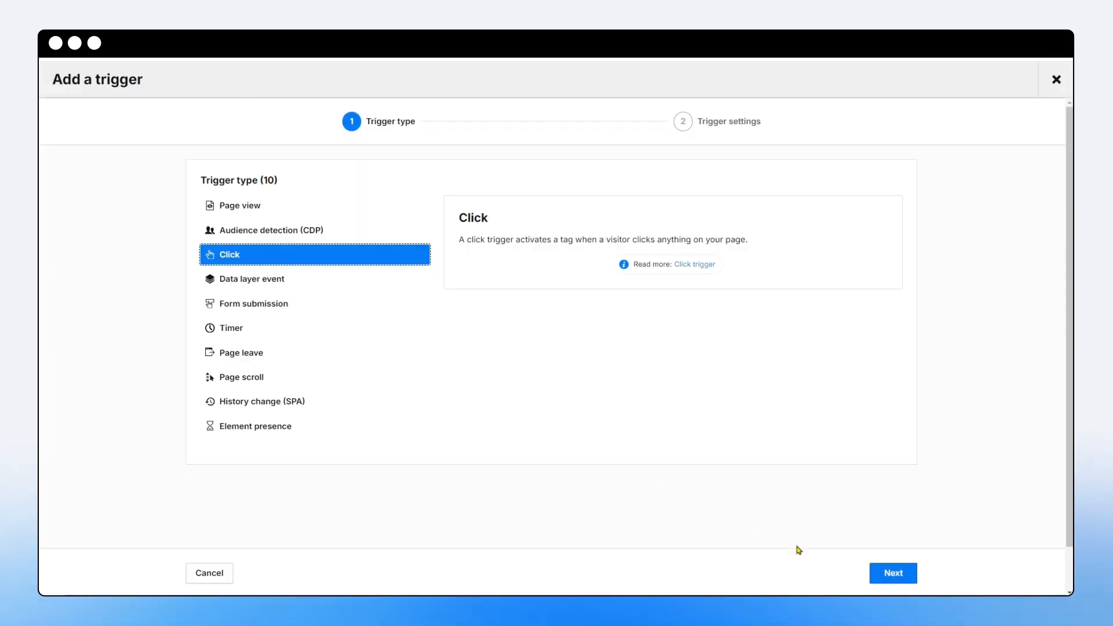
pyautogui.click(879, 571)
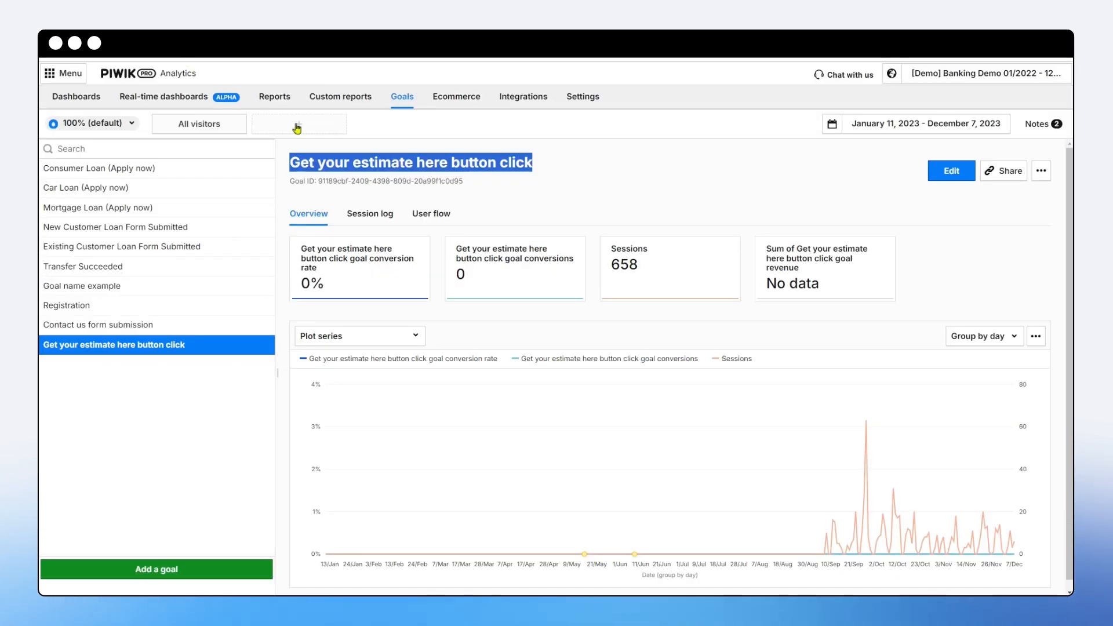
# Name the trigger "Get your estimate here button click", copied from the Analytics goal, and make it fire when all conditions are met
pyautogui.rightClick(343, 156)
pyautogui.click(371, 165)
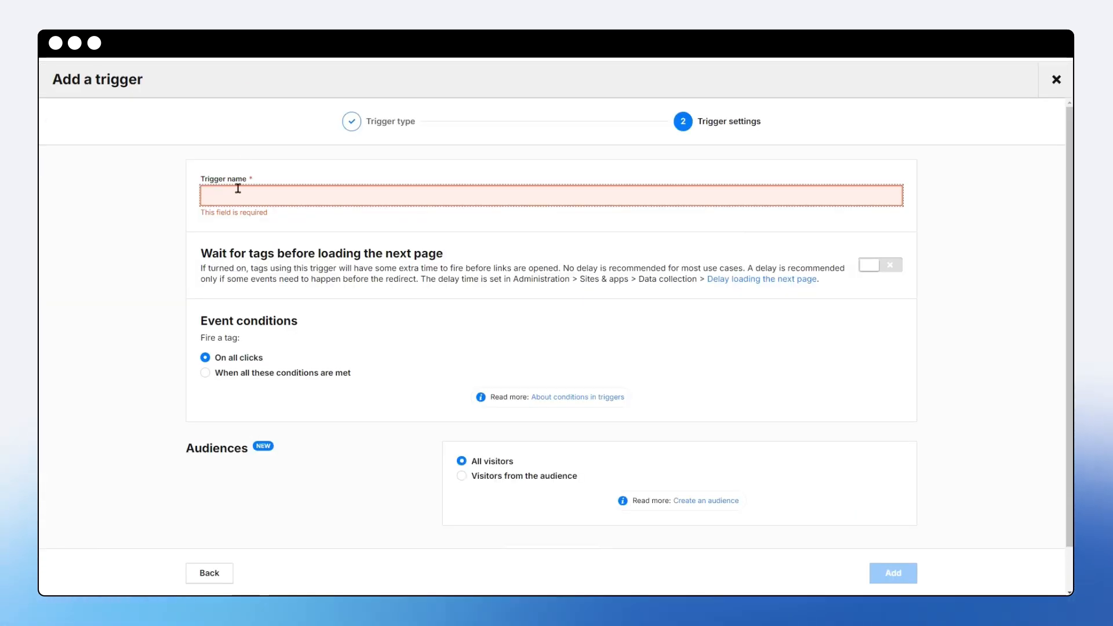
pyautogui.rightClick(238, 199)
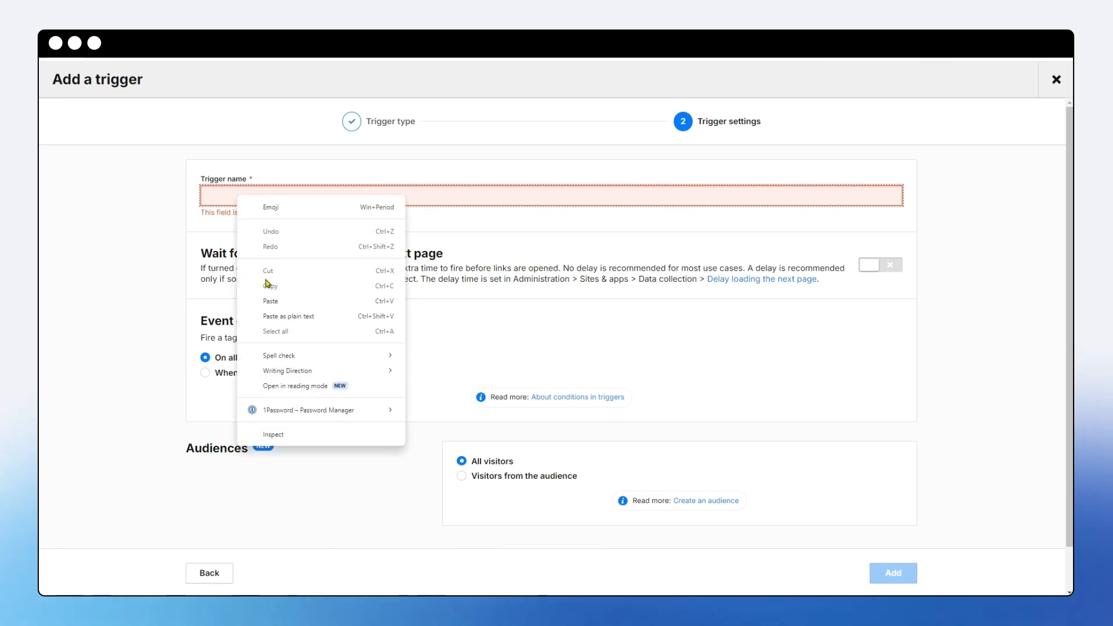
pyautogui.click(283, 316)
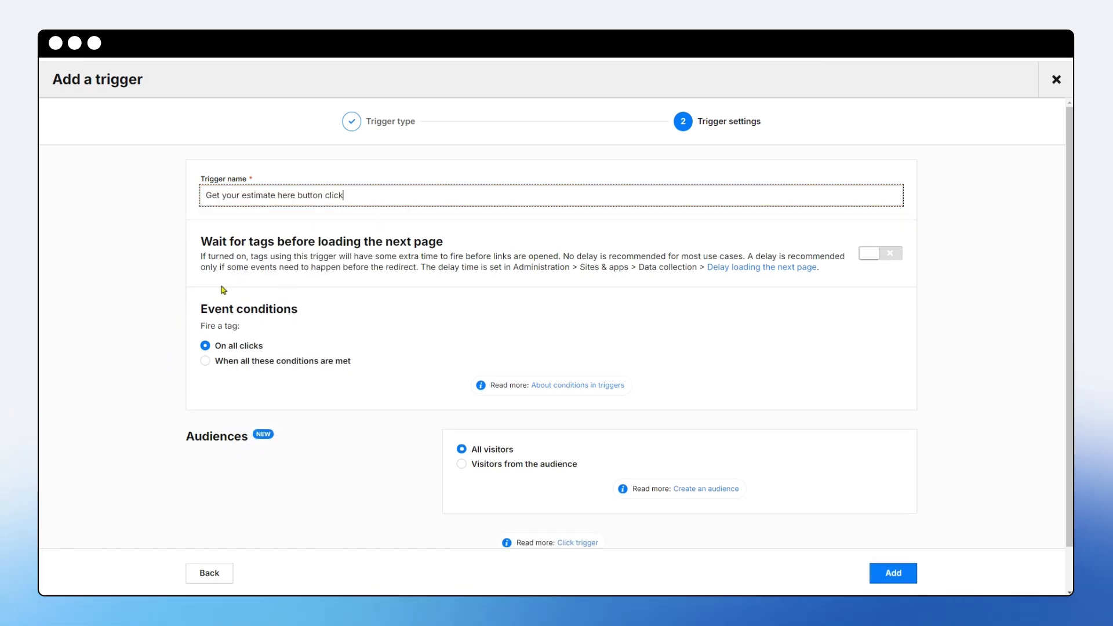
pyautogui.moveTo(199, 309); pyautogui.dragTo(297, 309)
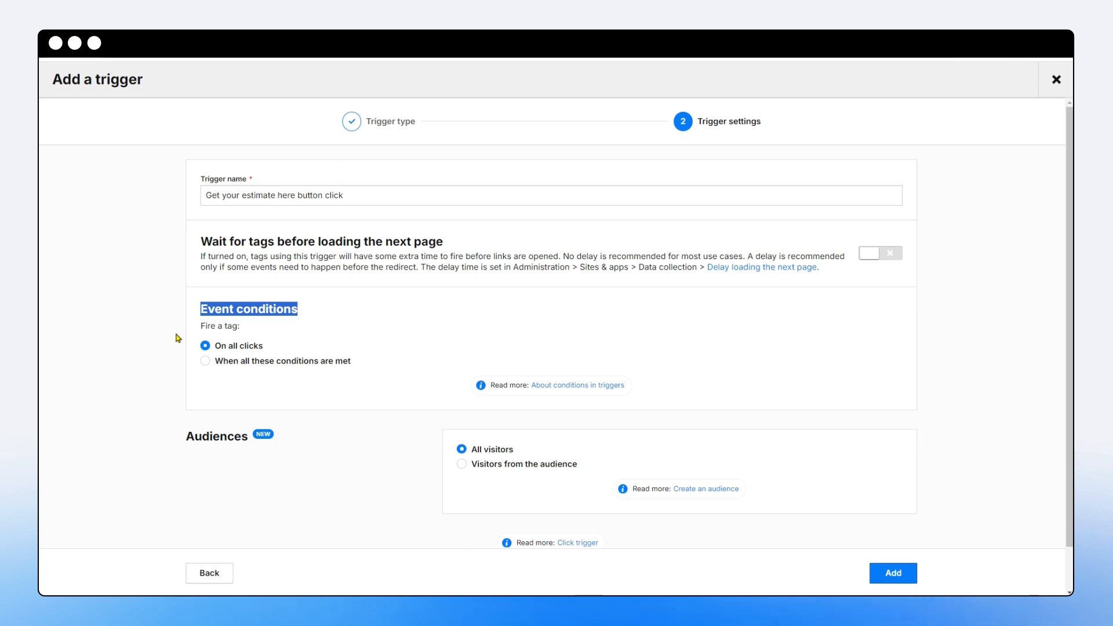
pyautogui.click(205, 362)
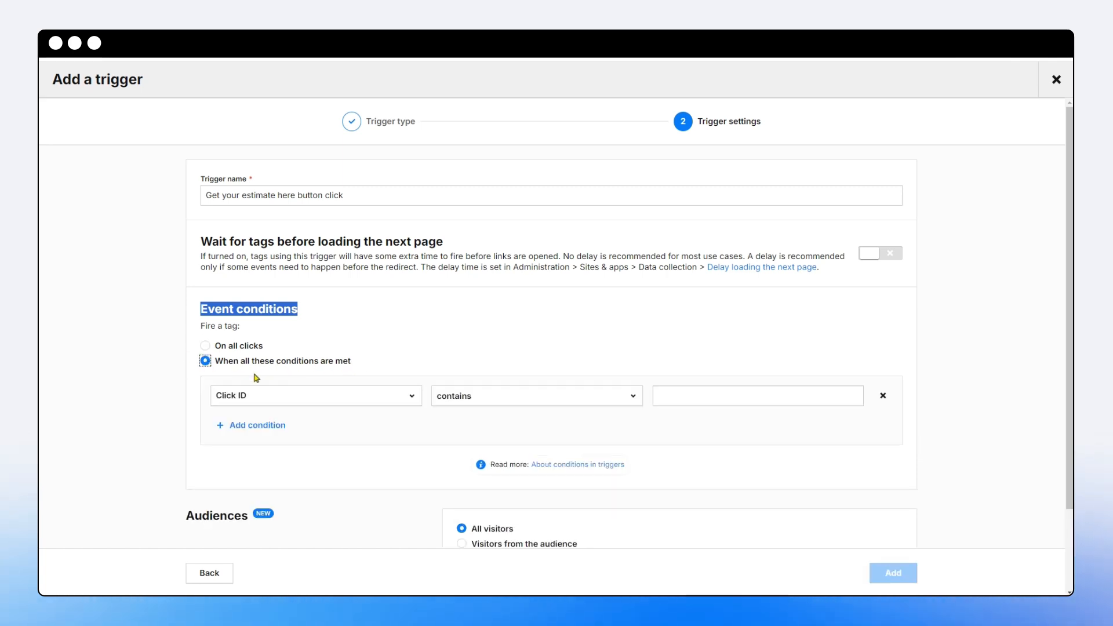
# Try adding two extra event conditions to the trigger and remove both again
pyautogui.click(255, 431)
pyautogui.click(256, 477)
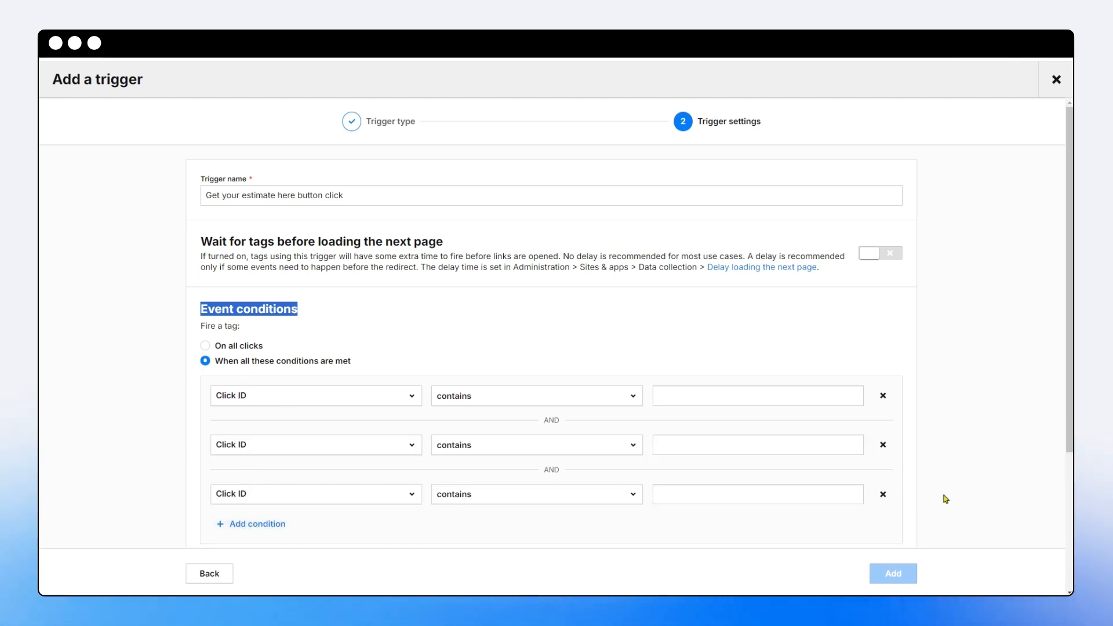
pyautogui.click(880, 499)
pyautogui.click(882, 446)
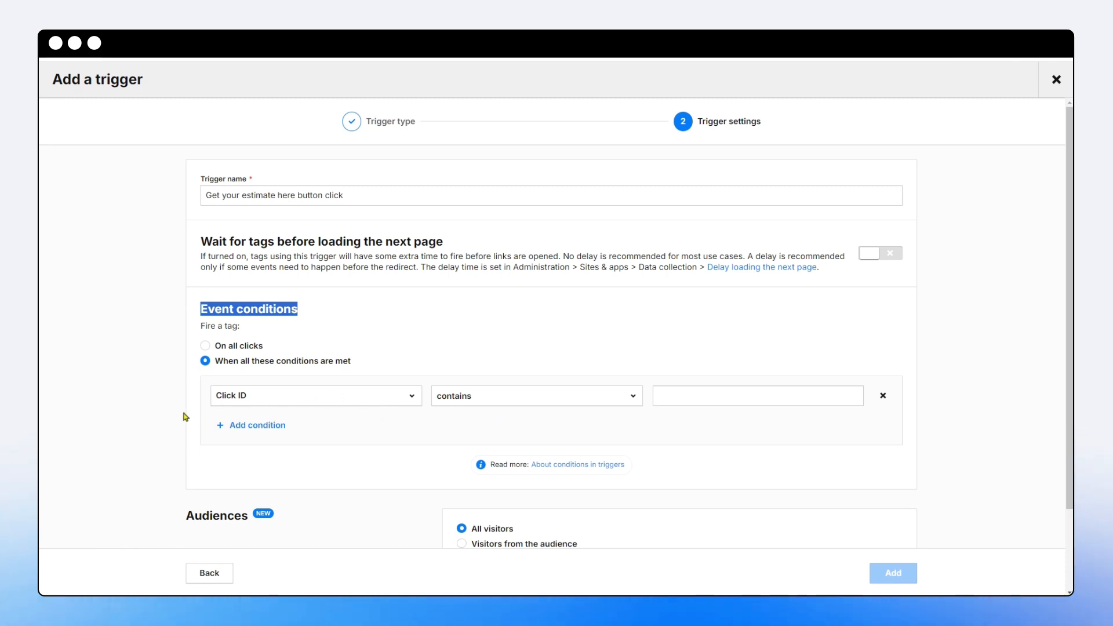
# Examine the built-in and custom variables offered for the trigger's event condition
pyautogui.click(241, 394)
pyautogui.scroll(-5, 291, 471)
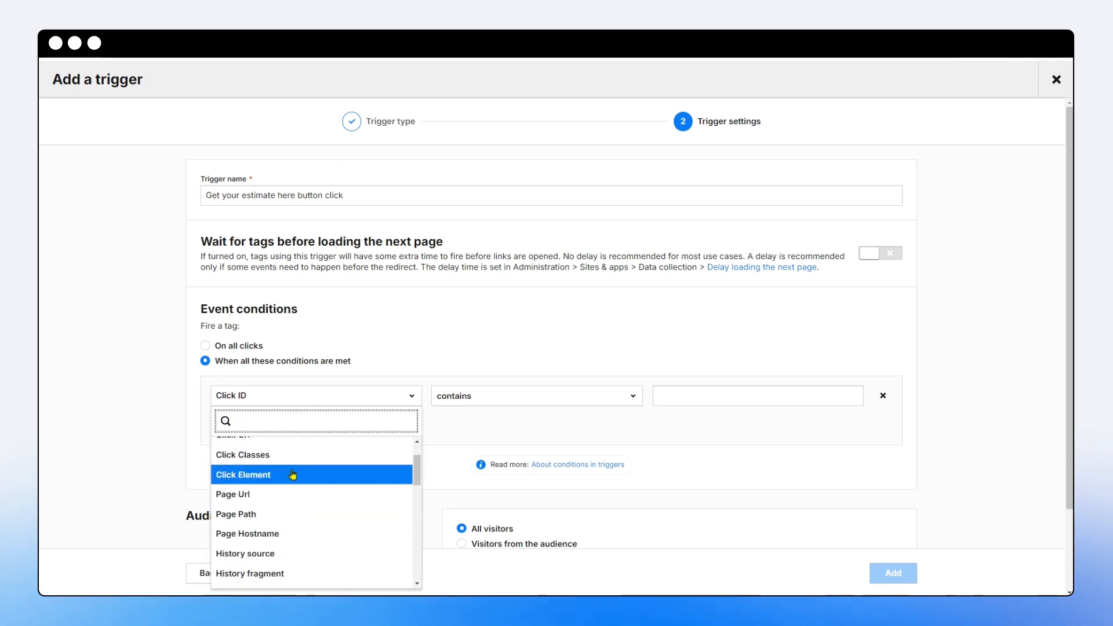
pyautogui.scroll(-5, 294, 472)
pyautogui.scroll(3, 284, 471)
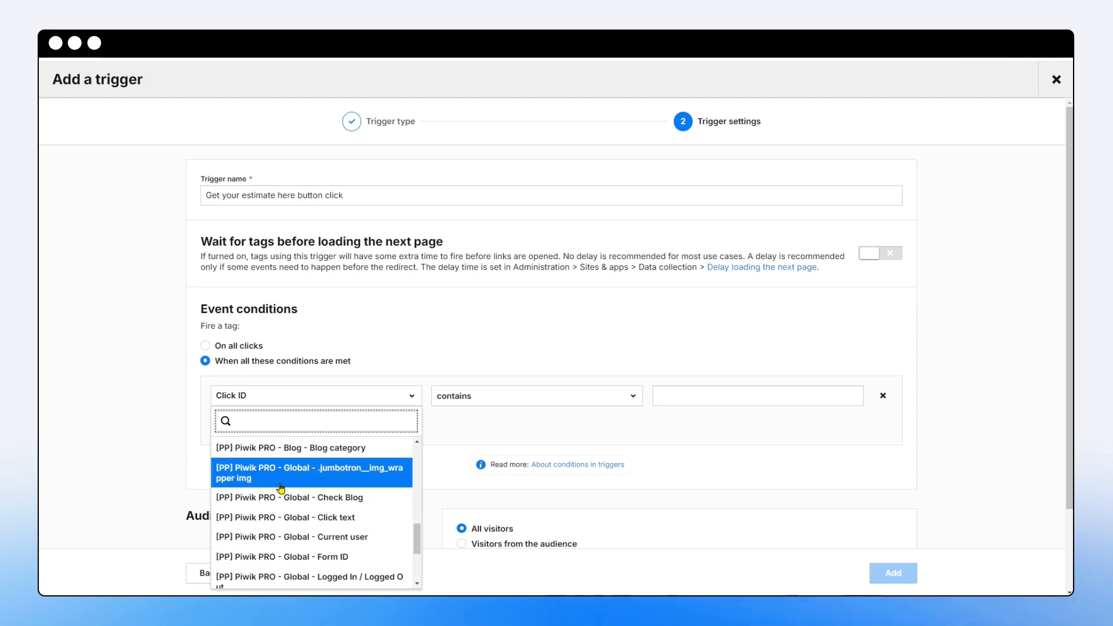
pyautogui.scroll(1, 275, 468)
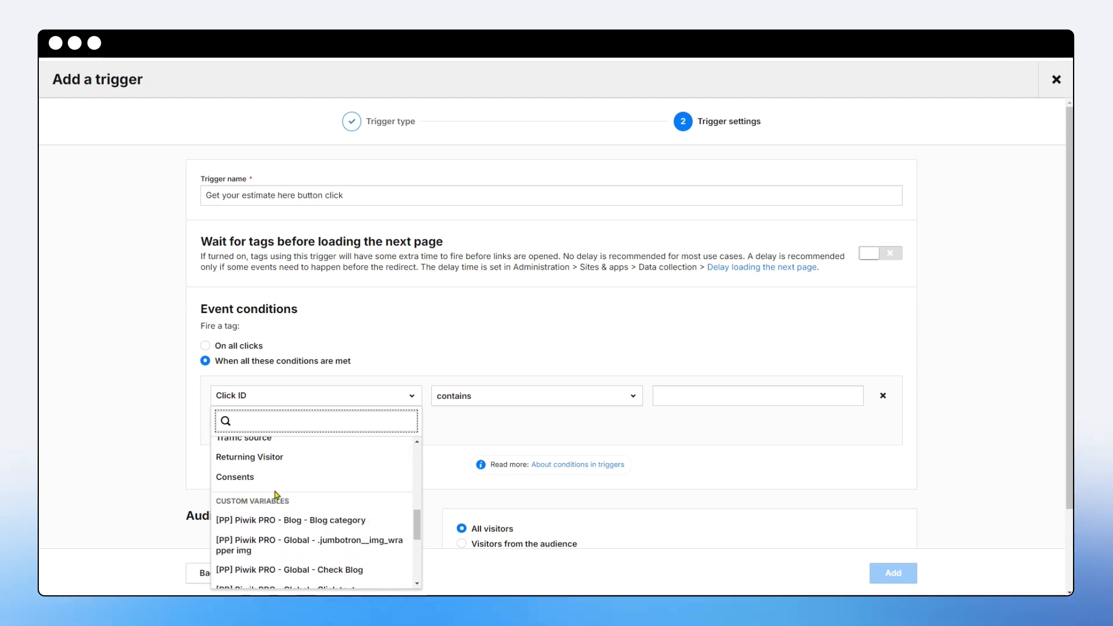
pyautogui.scroll(10, 284, 492)
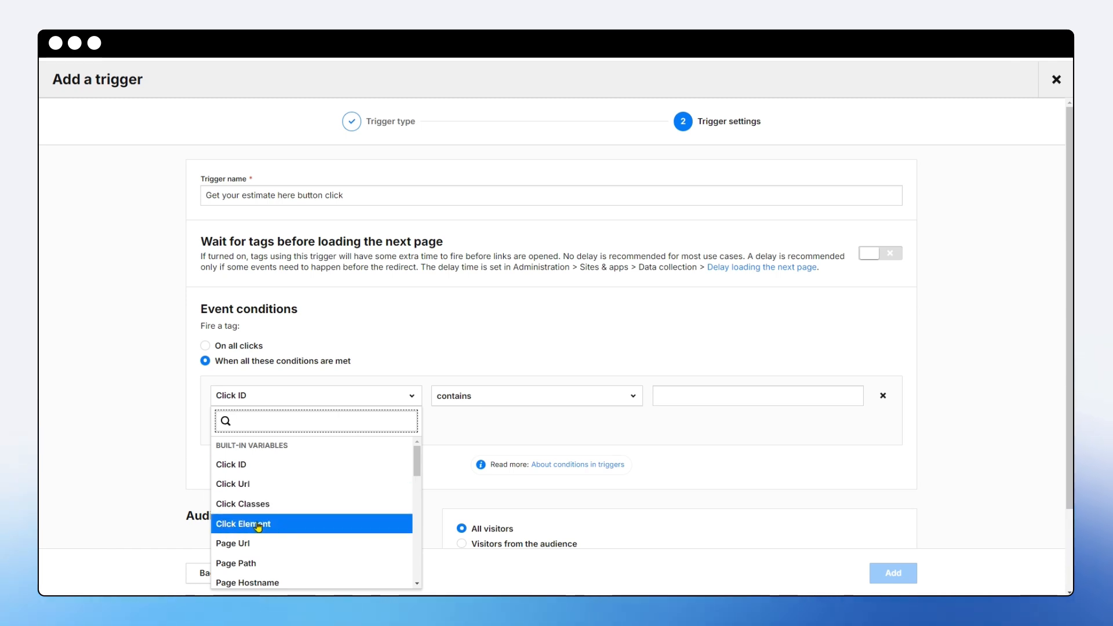
pyautogui.click(168, 428)
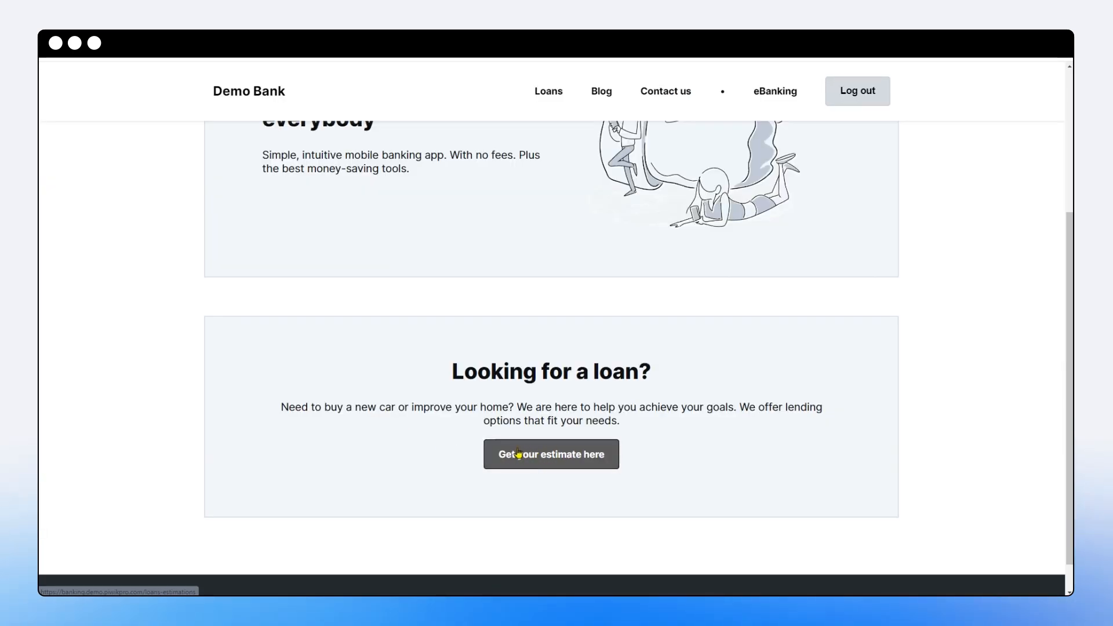
# Inspect the "Get your estimate here" button on the Demo Bank page and copy its class attribute value
pyautogui.rightClick(509, 454)
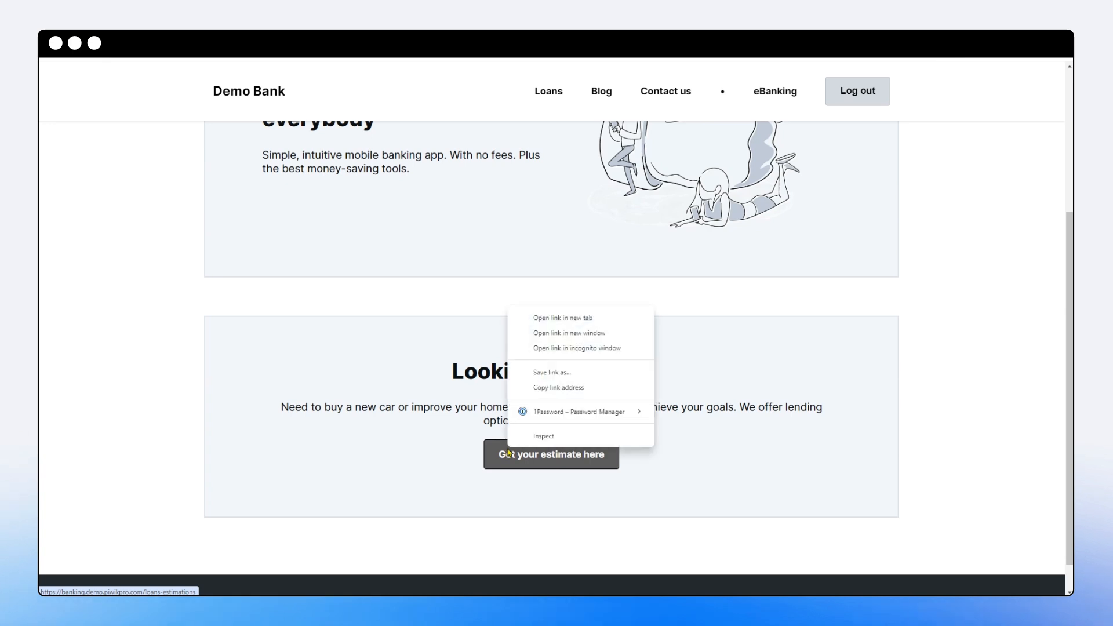
pyautogui.click(546, 437)
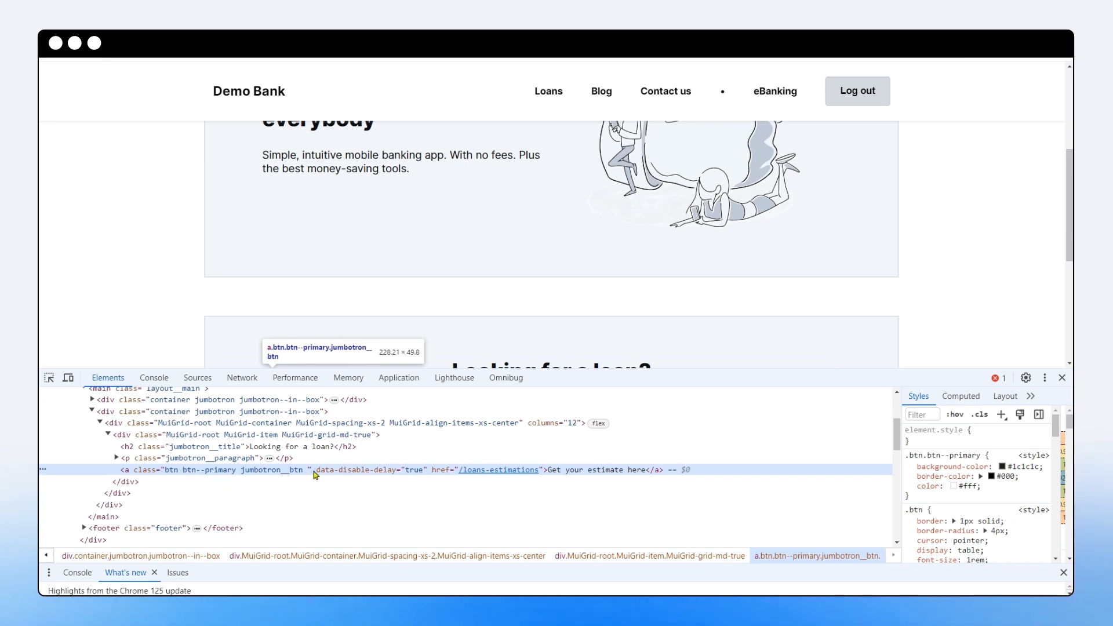
pyautogui.doubleClick(196, 471)
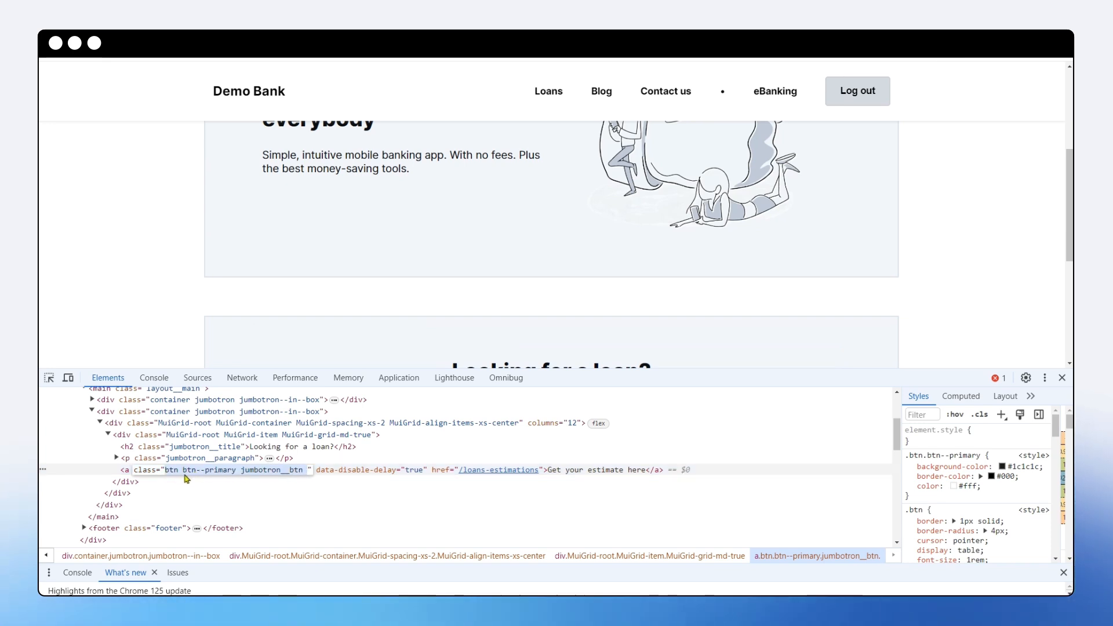
pyautogui.rightClick(222, 467)
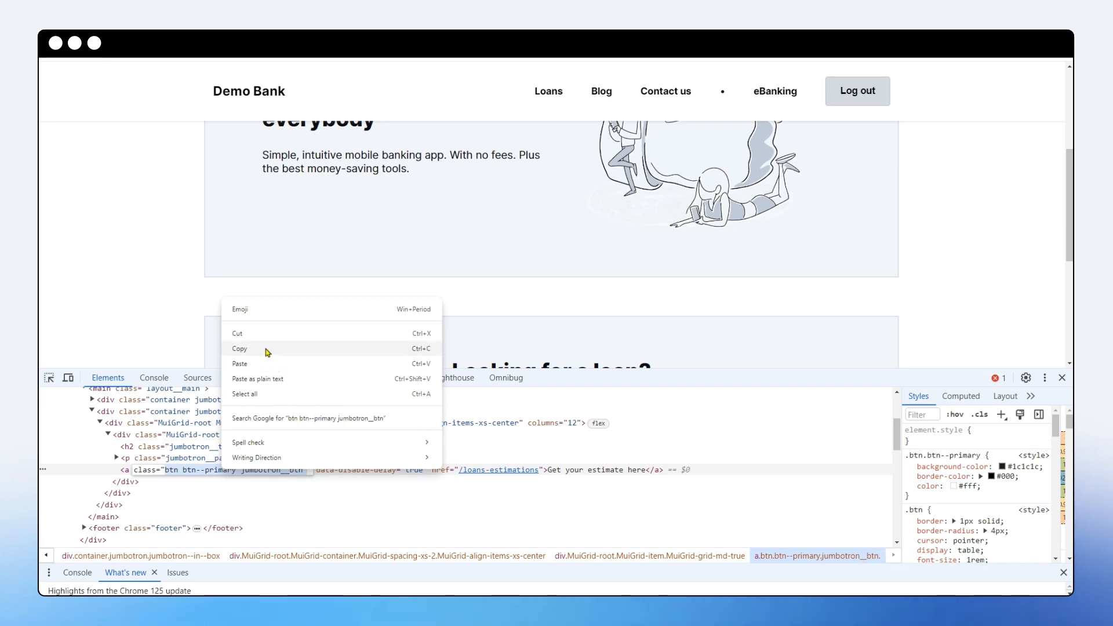
pyautogui.click(268, 351)
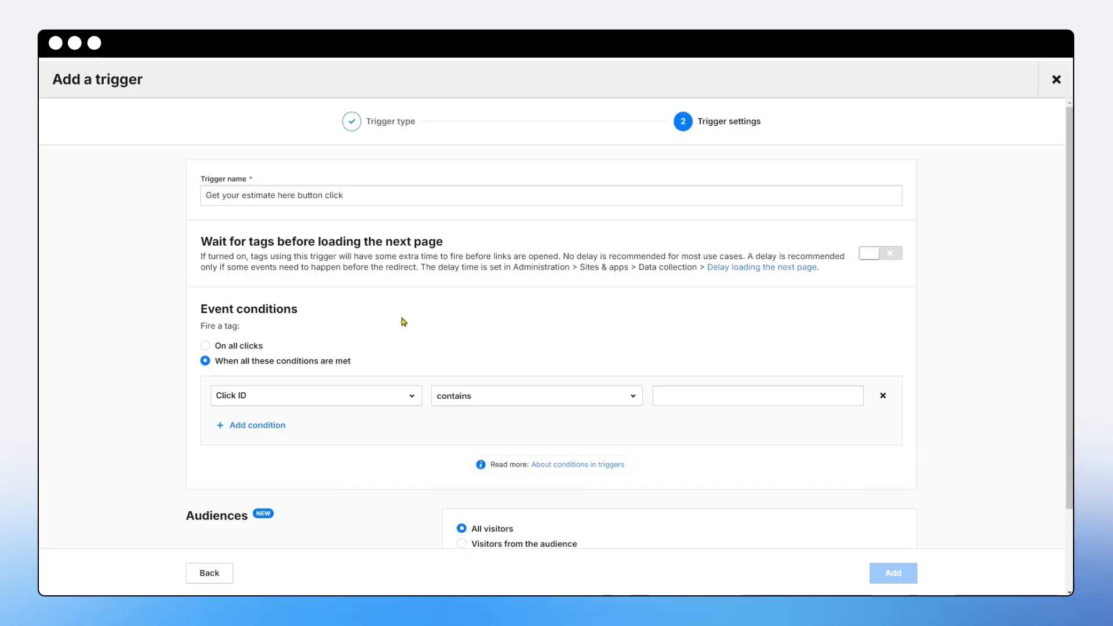
# Set the variable of the trigger's event condition to Click Classes
pyautogui.click(346, 400)
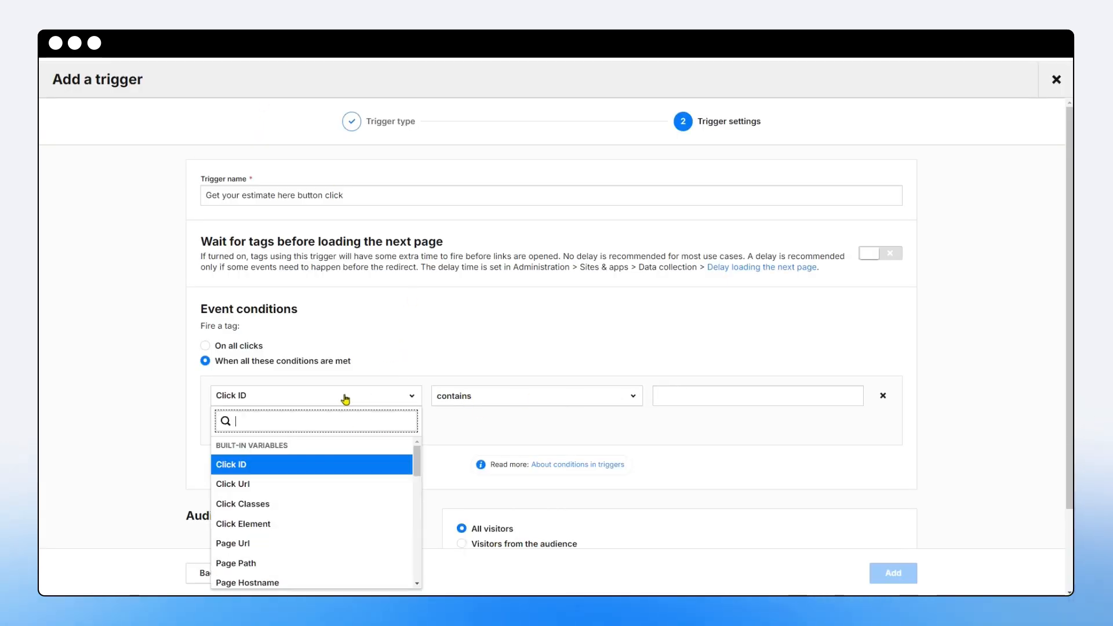
pyautogui.click(277, 506)
pyautogui.click(300, 402)
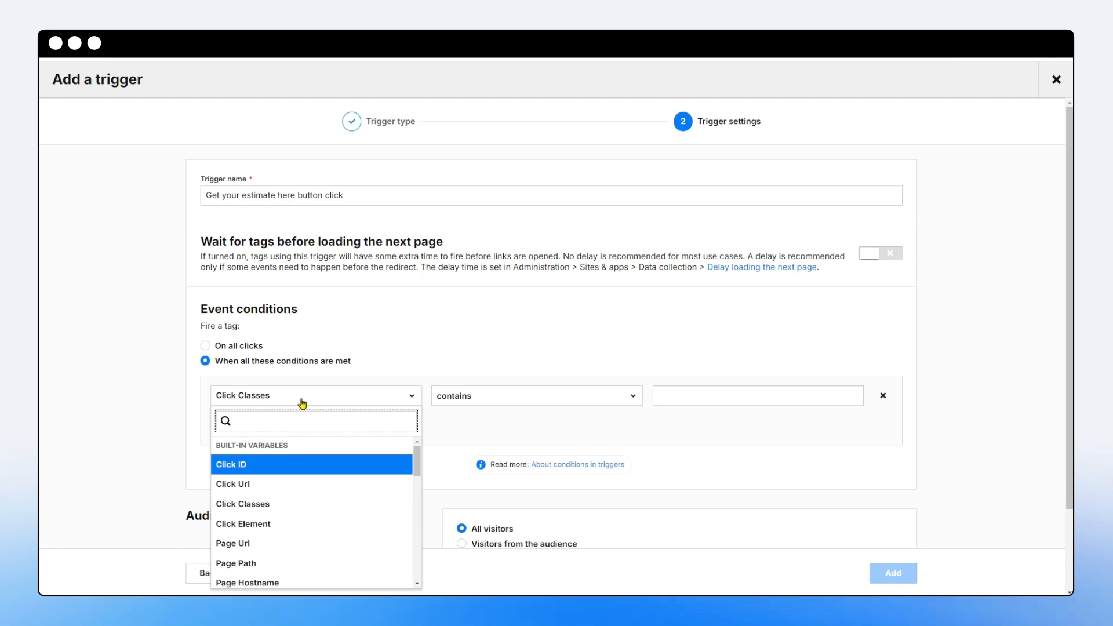
pyautogui.click(189, 404)
# Try adding extra event conditions below the Click Classes condition and remove them again
pyautogui.click(254, 432)
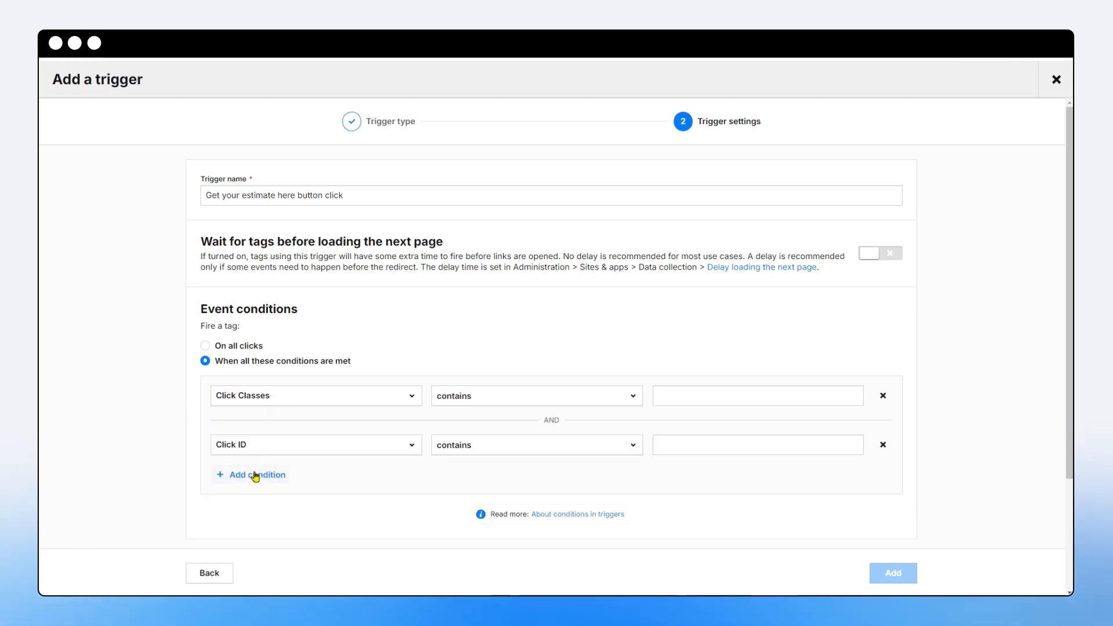
pyautogui.click(253, 474)
pyautogui.click(883, 445)
pyautogui.click(883, 445)
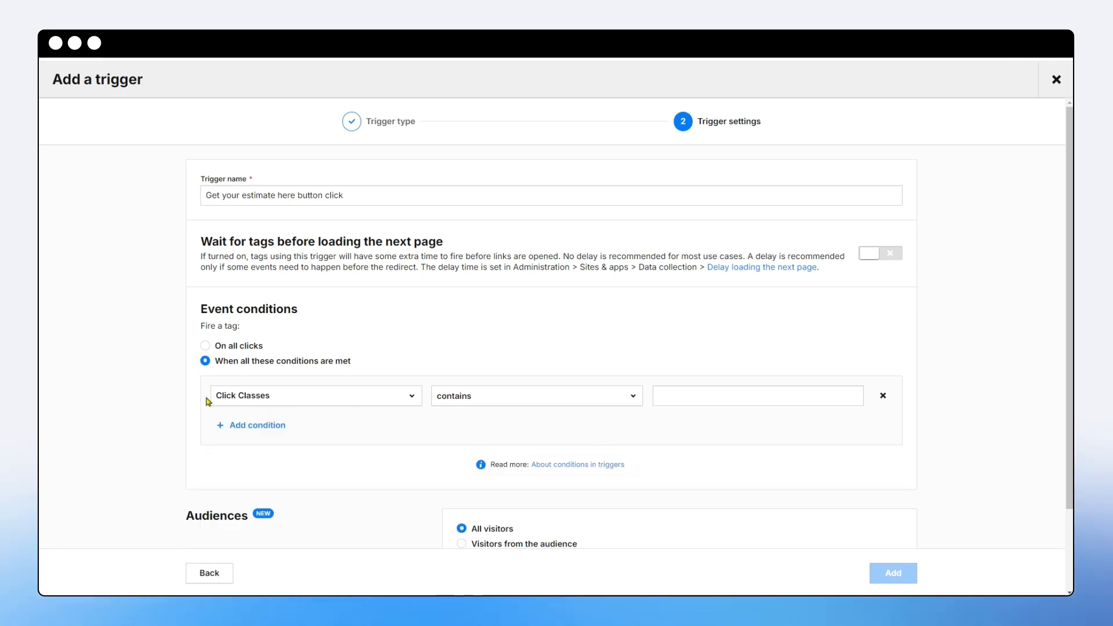
# Make the Click Classes condition equal "btn btn--primary jumbotron__btn", close the page inspector and add the trigger to the tag
pyautogui.click(463, 396)
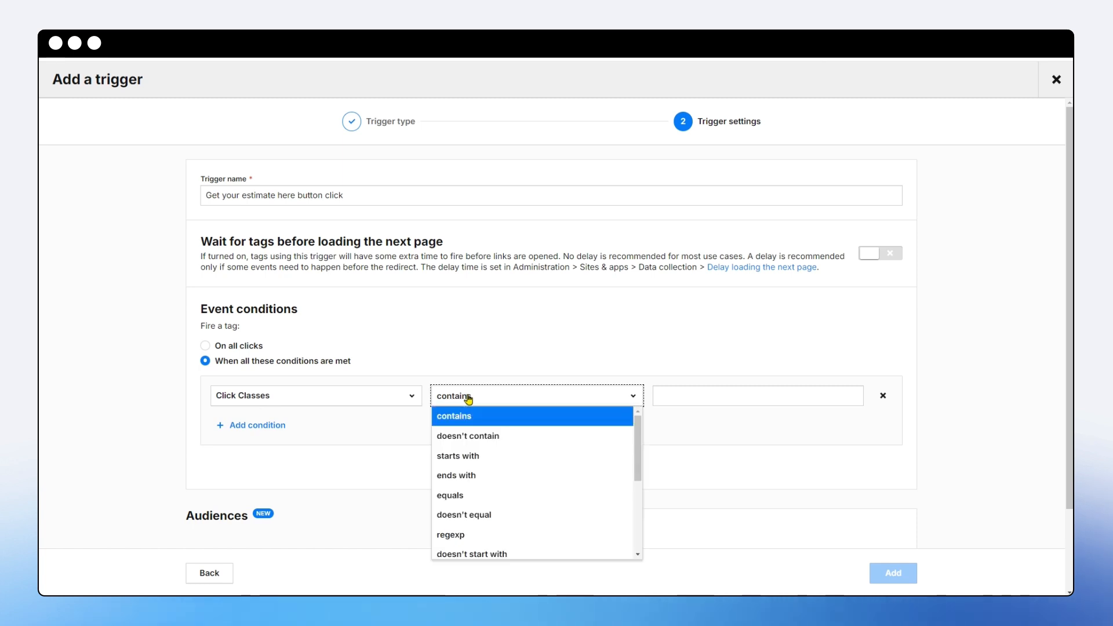
pyautogui.click(458, 496)
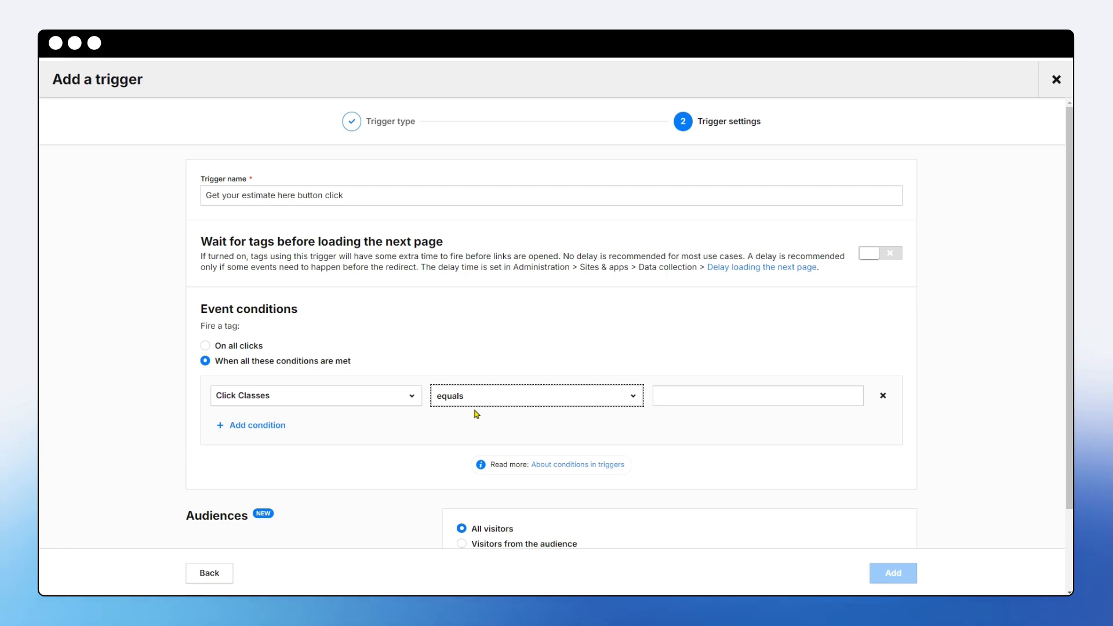
pyautogui.rightClick(678, 400)
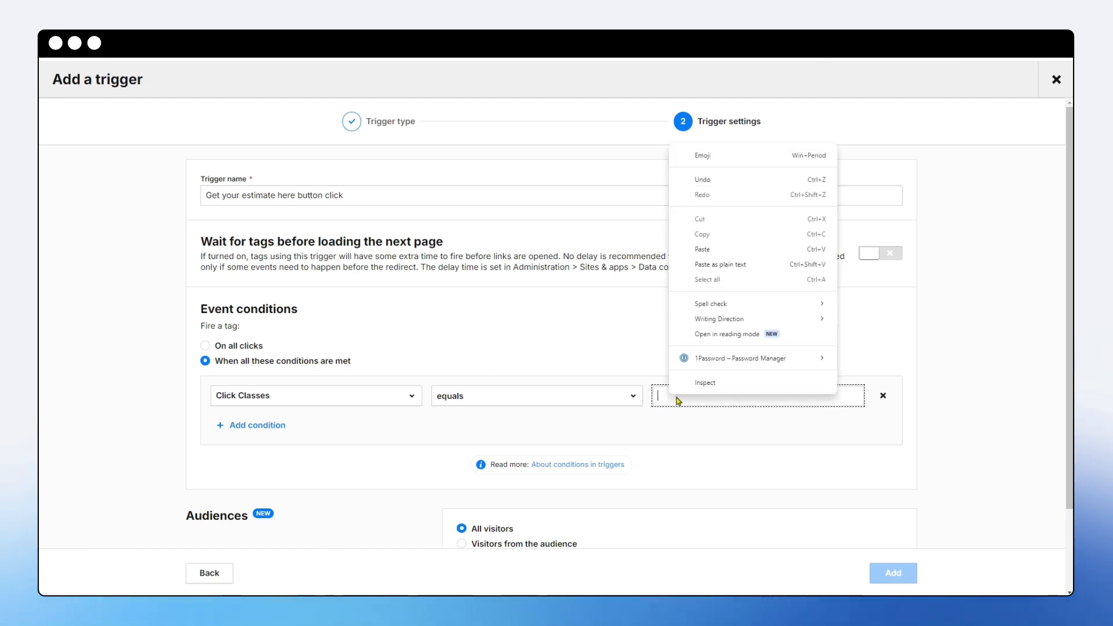
pyautogui.click(721, 264)
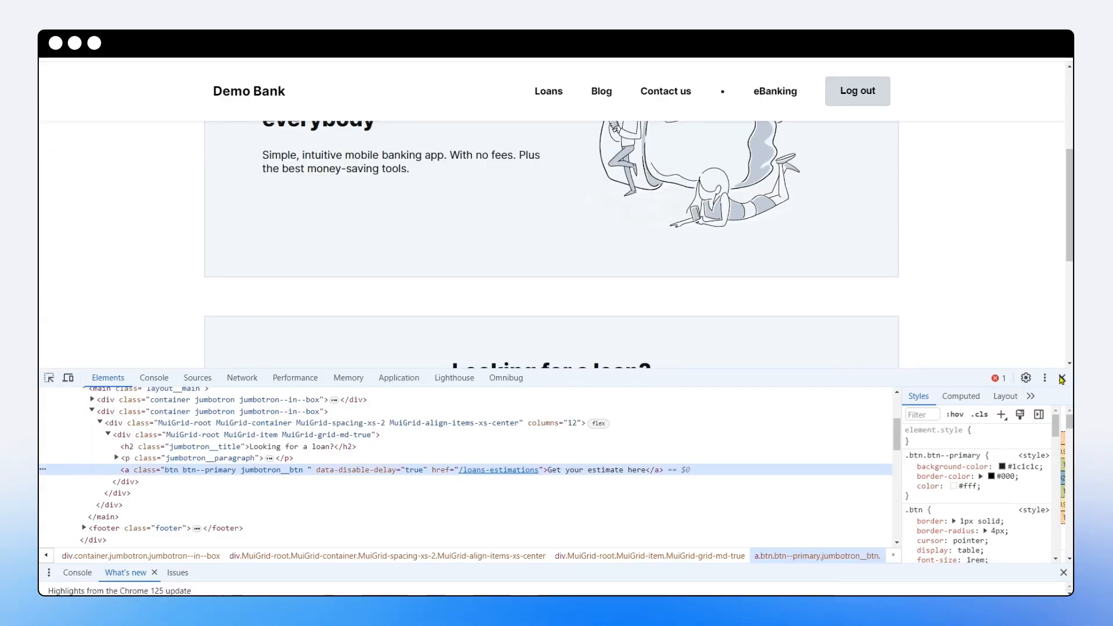
pyautogui.click(1061, 381)
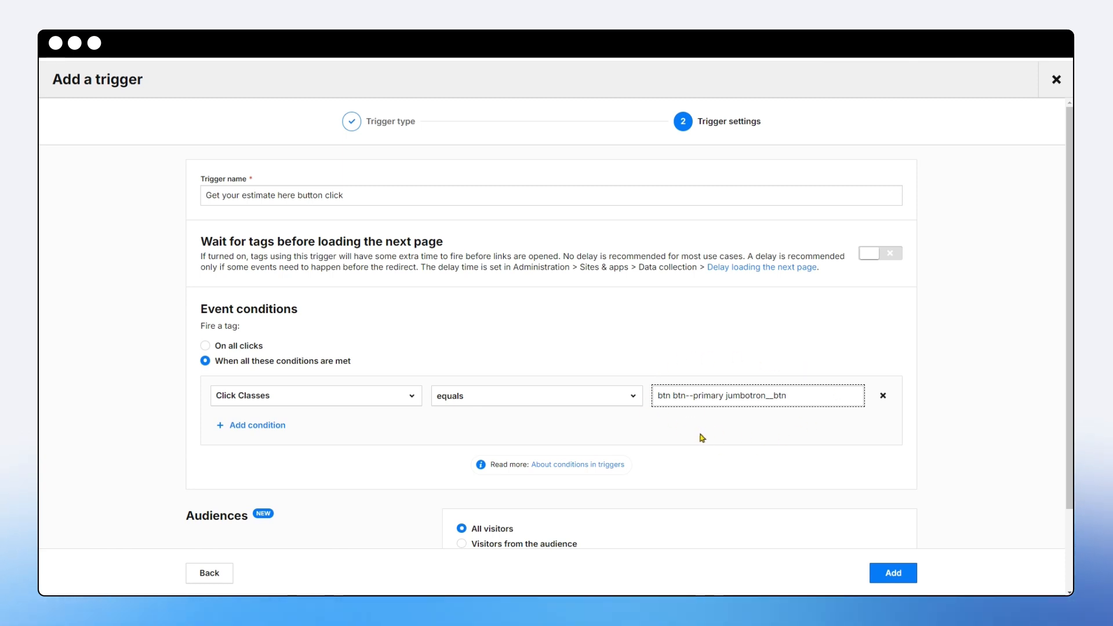
pyautogui.click(896, 571)
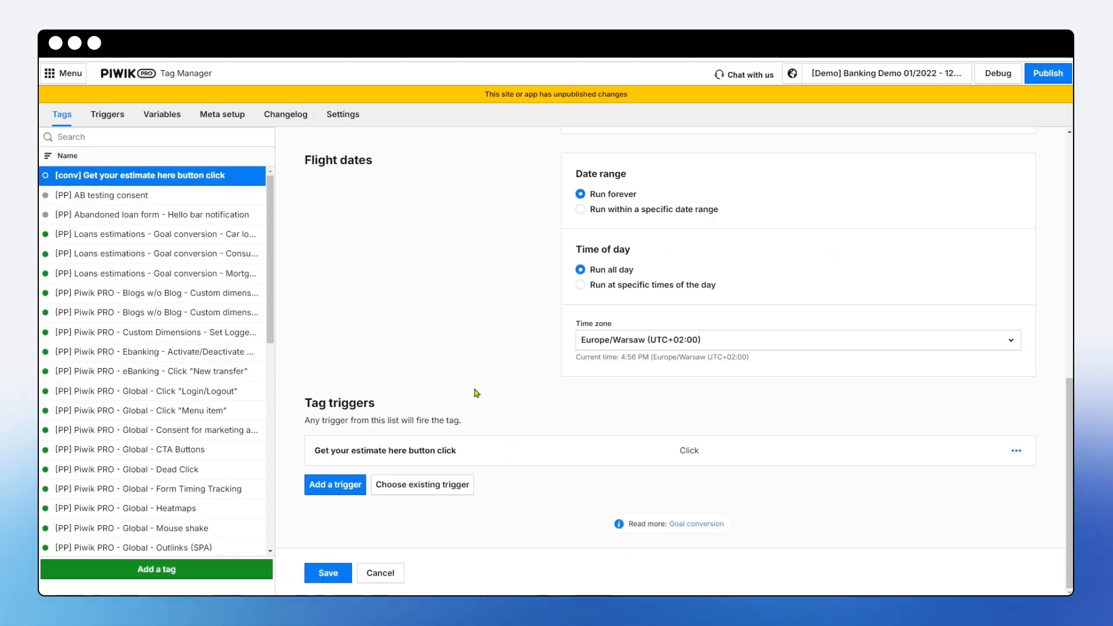
# Attach the existing trigger "[PP] Global - Click [jumbotron__btn]" to the tag as an alternative to the new trigger
pyautogui.scroll(10, 468, 447)
pyautogui.scroll(3, 469, 449)
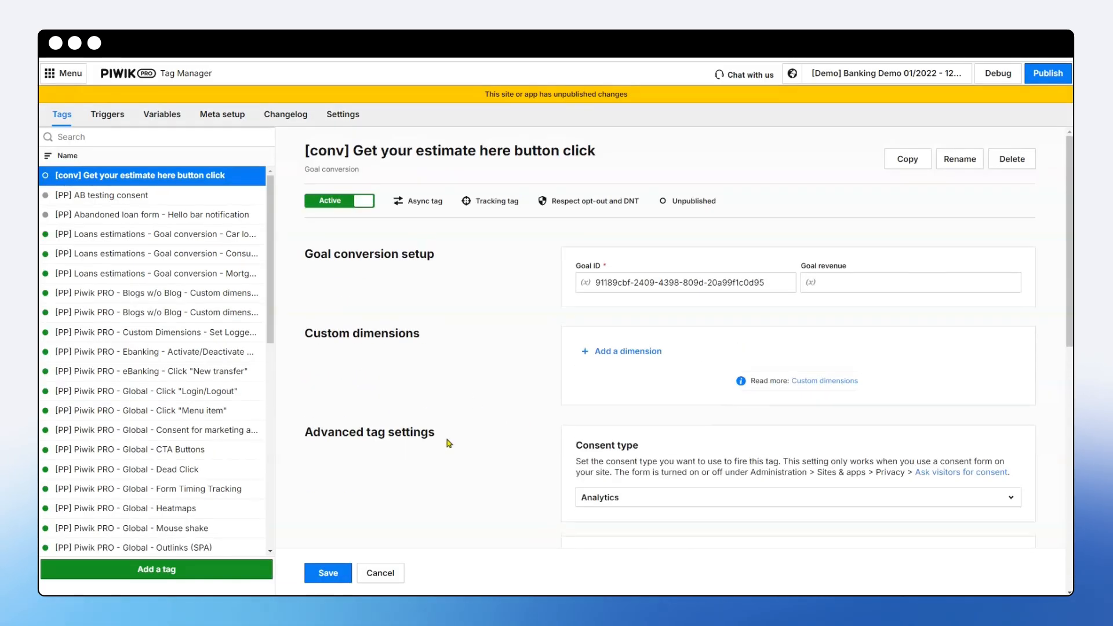
pyautogui.scroll(-12, 481, 502)
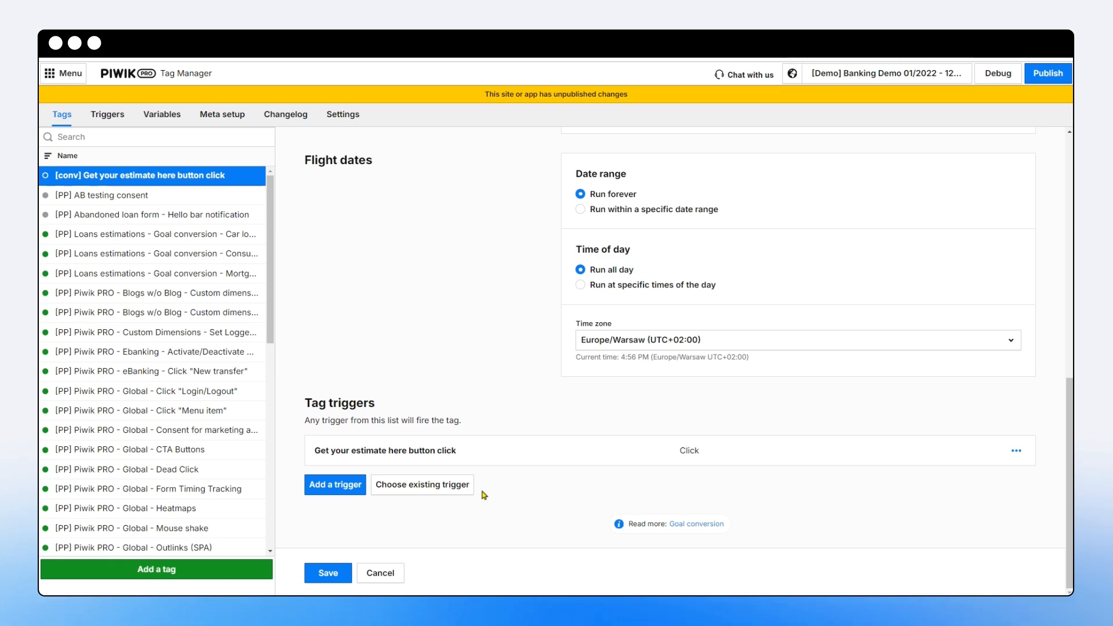
pyautogui.click(435, 489)
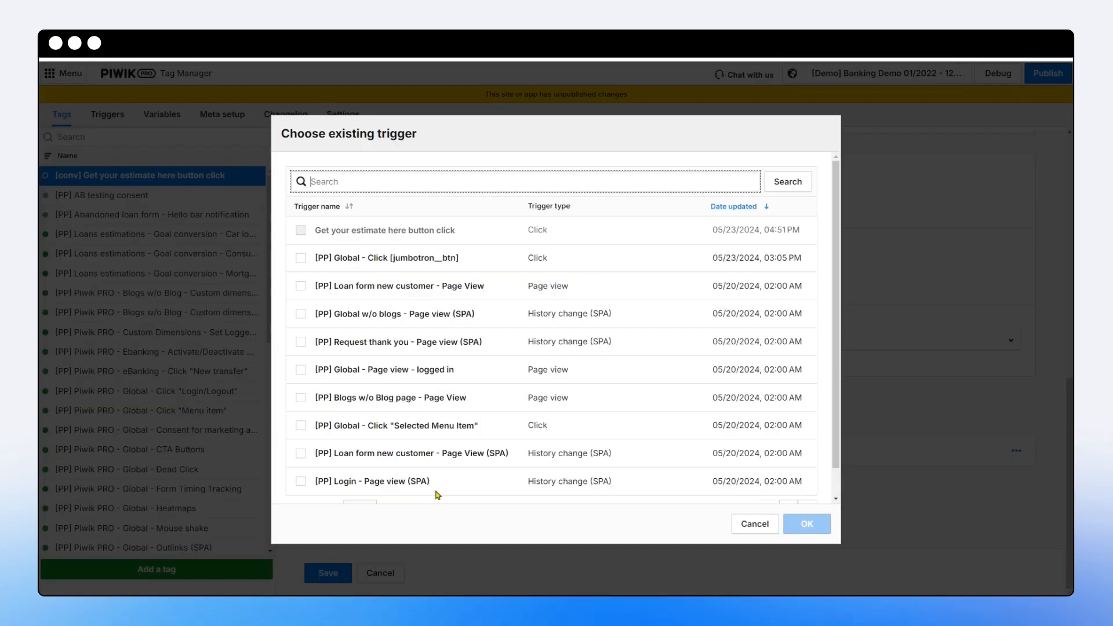
pyautogui.click(300, 258)
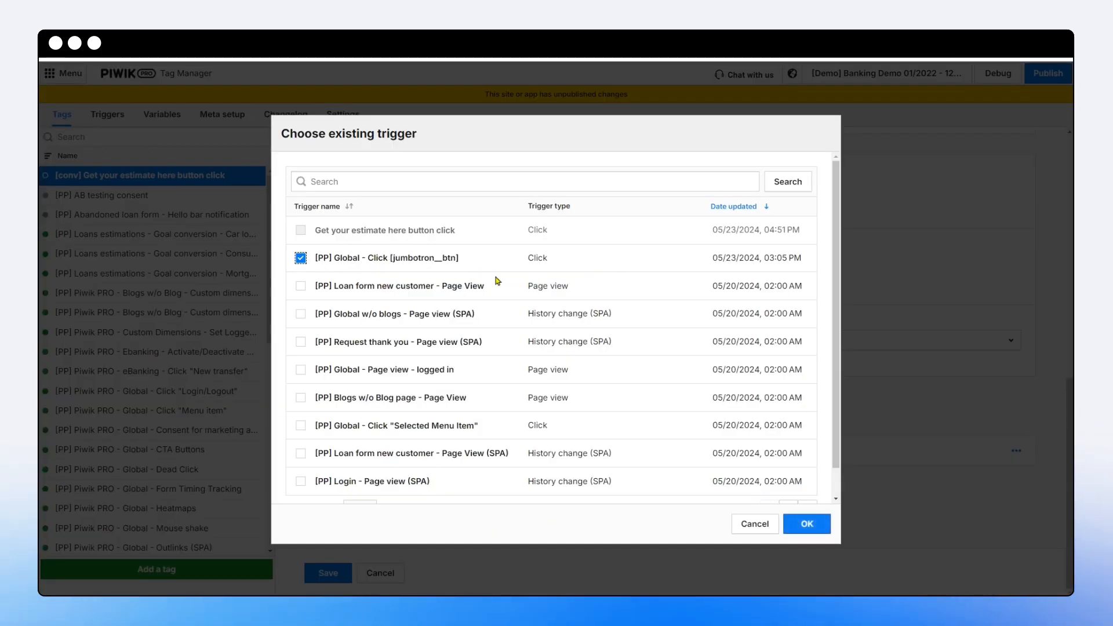
pyautogui.click(805, 525)
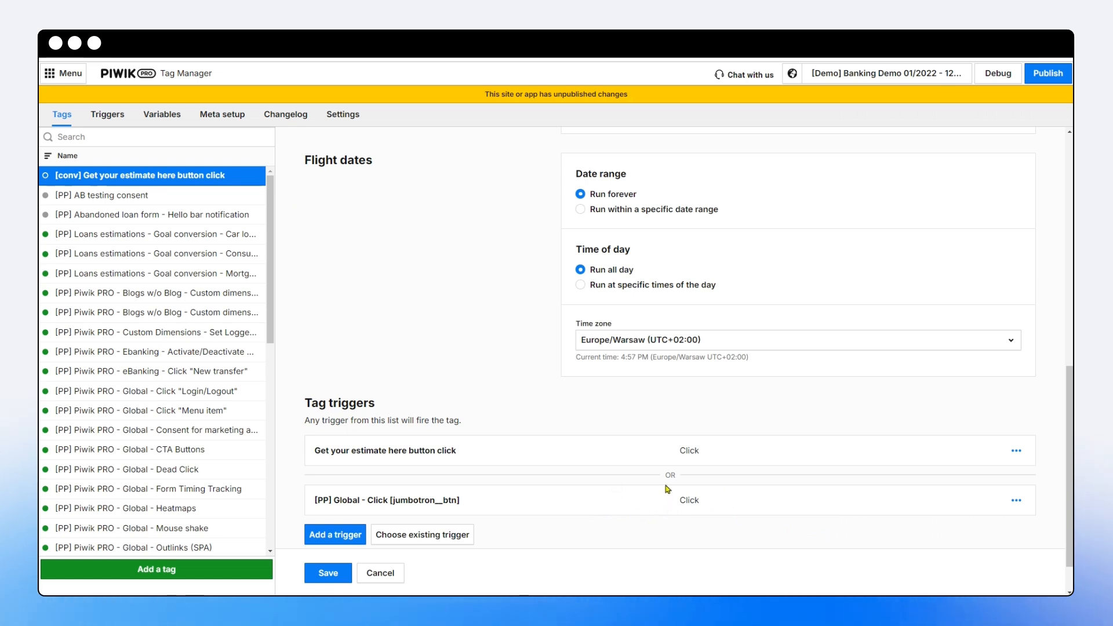
pyautogui.moveTo(664, 474); pyautogui.dragTo(673, 474)
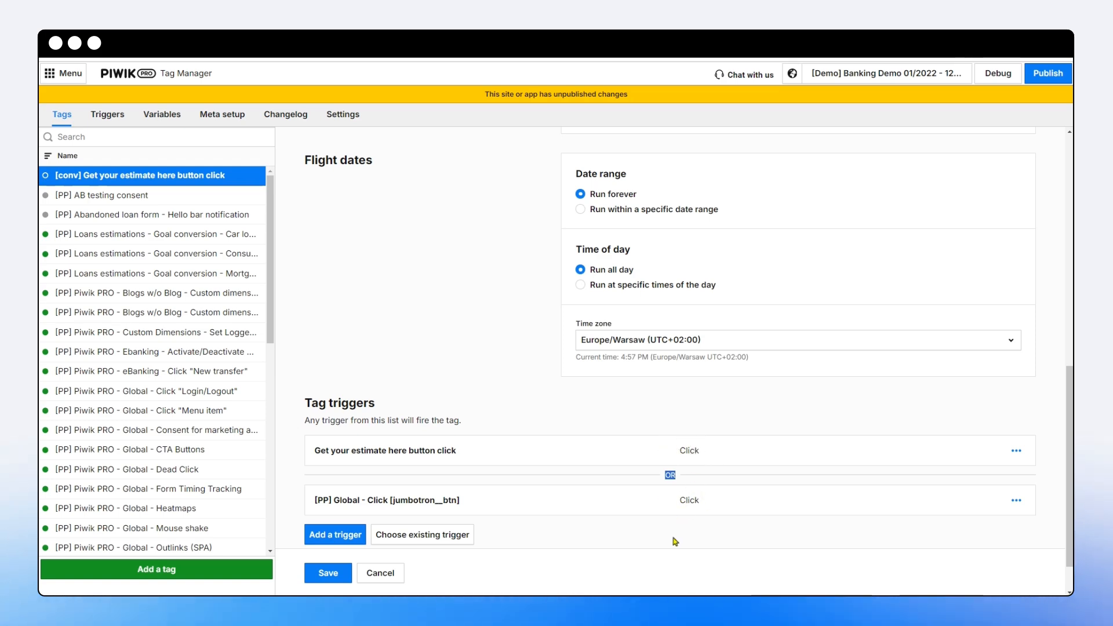
# Remove the "[PP] Global - Click [jumbotron__btn]" trigger from the tag
pyautogui.scroll(3, 458, 387)
pyautogui.scroll(7, 515, 398)
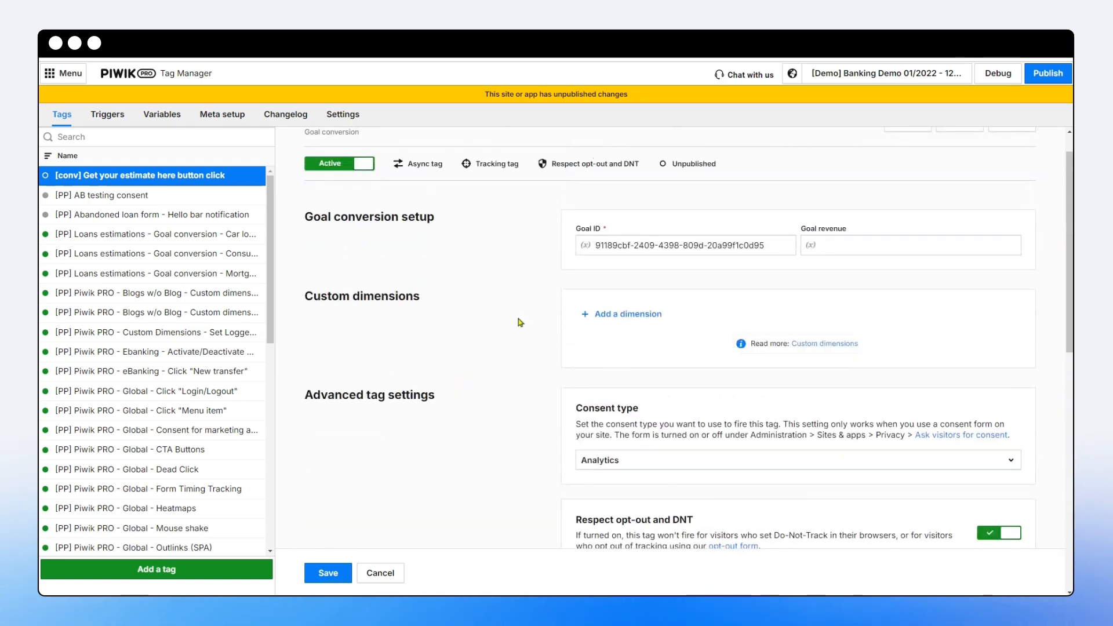
pyautogui.scroll(-10, 517, 318)
pyautogui.scroll(-1, 551, 458)
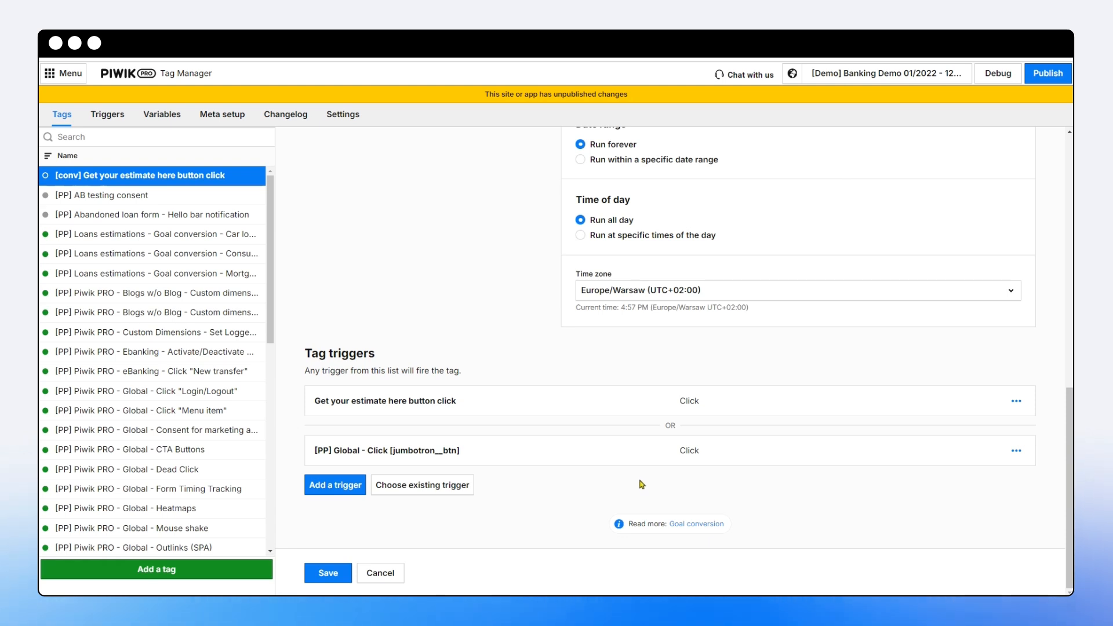
pyautogui.click(1016, 451)
pyautogui.click(993, 496)
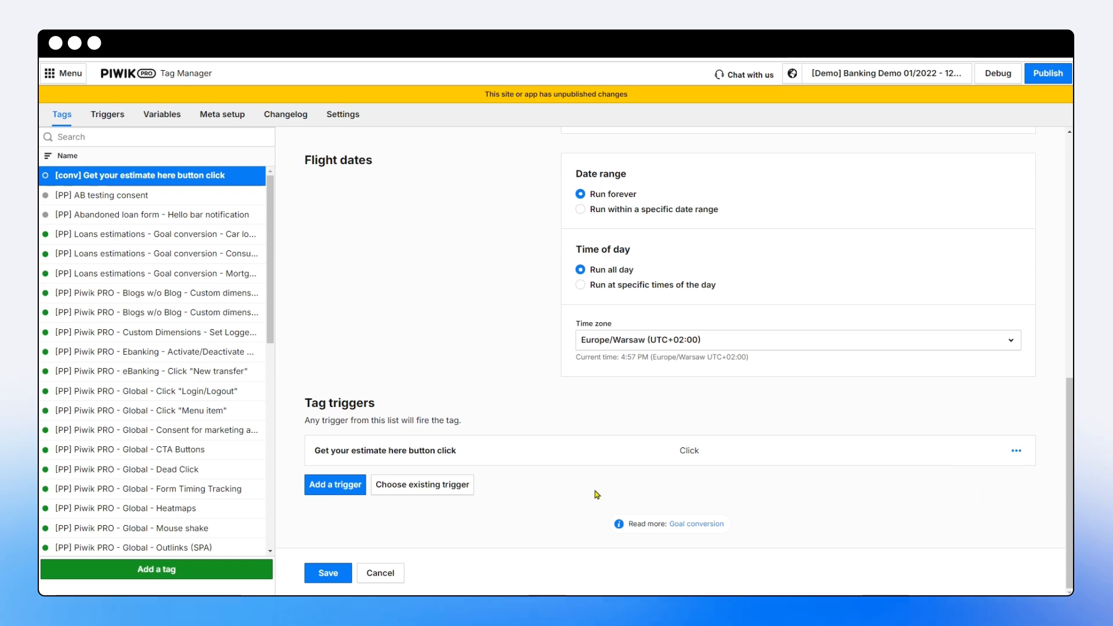
# Save the conversion tag and open the Demo Bank site in debug mode at its loan section
pyautogui.scroll(10, 590, 509)
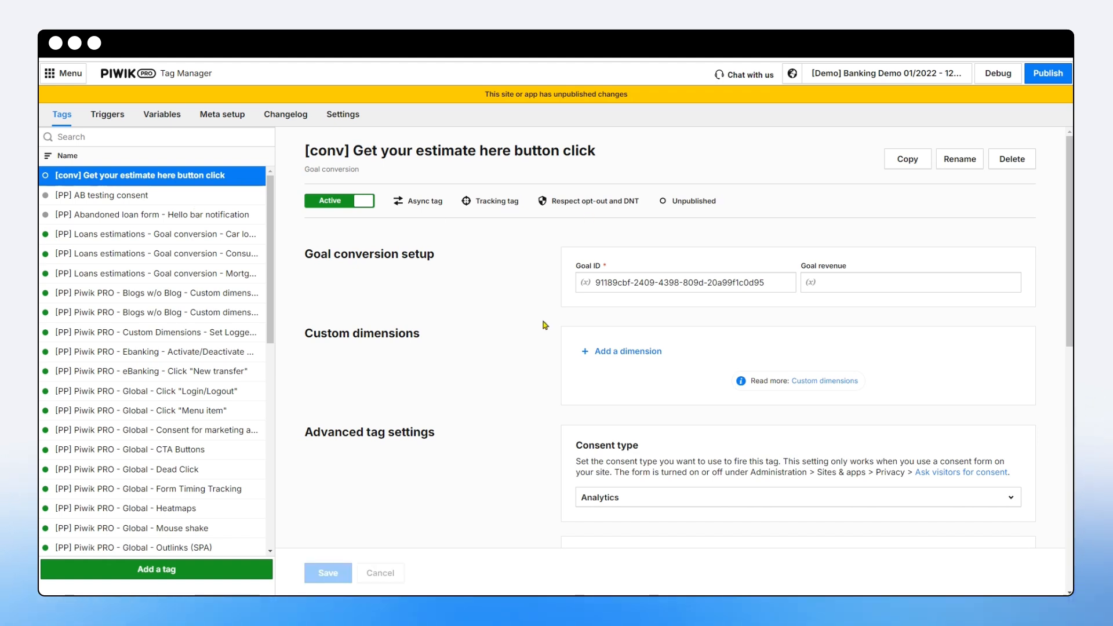
pyautogui.click(1000, 77)
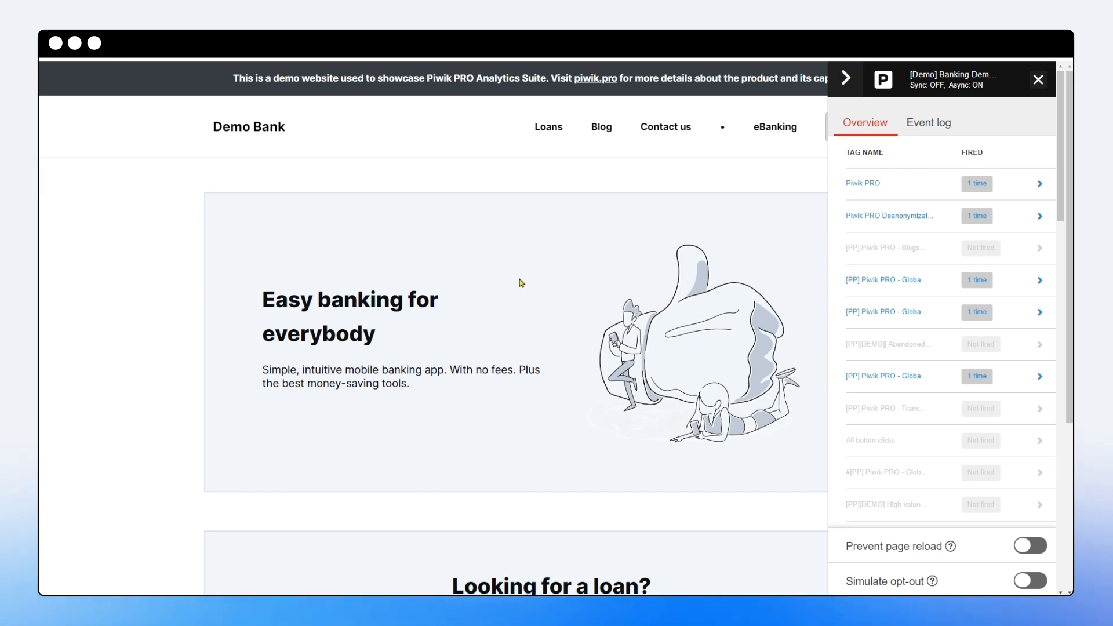
pyautogui.scroll(-5, 519, 281)
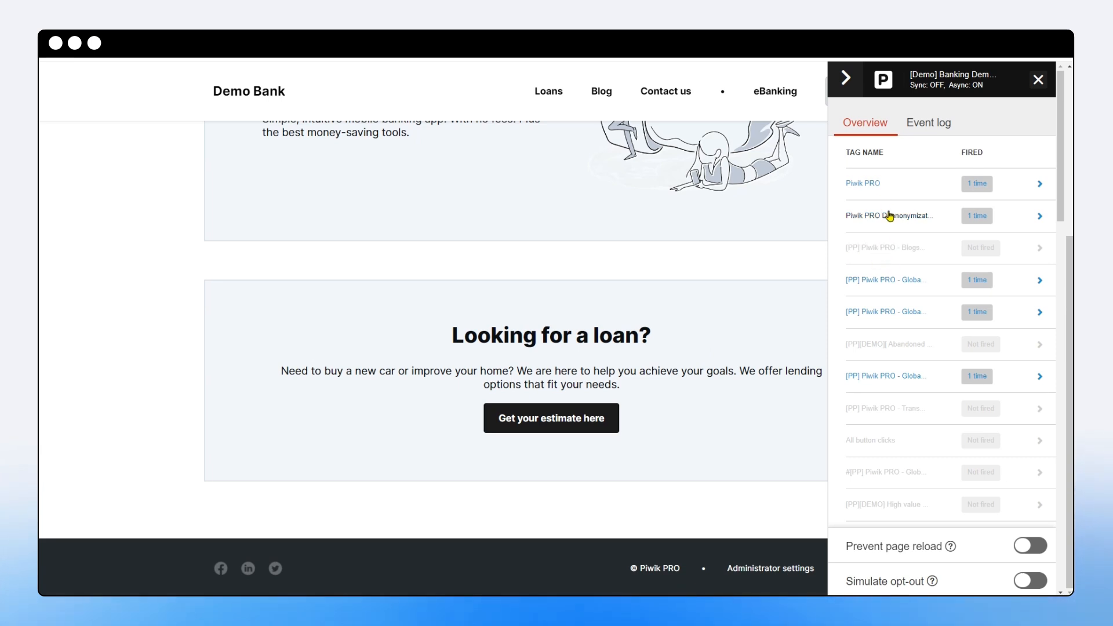
# Review the debugger's overview of fired tags and the details of the "[PP] Piwik PRO - Global - Set user ID" tag
pyautogui.scroll(-2, 887, 219)
pyautogui.scroll(2, 891, 254)
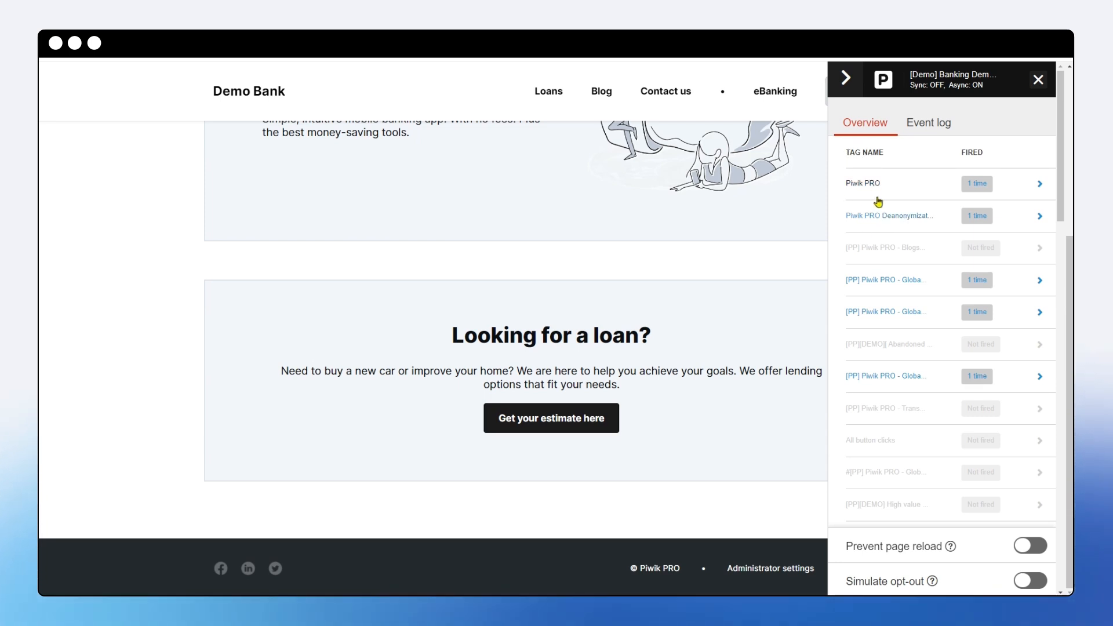
pyautogui.scroll(-3, 882, 237)
pyautogui.scroll(1, 884, 242)
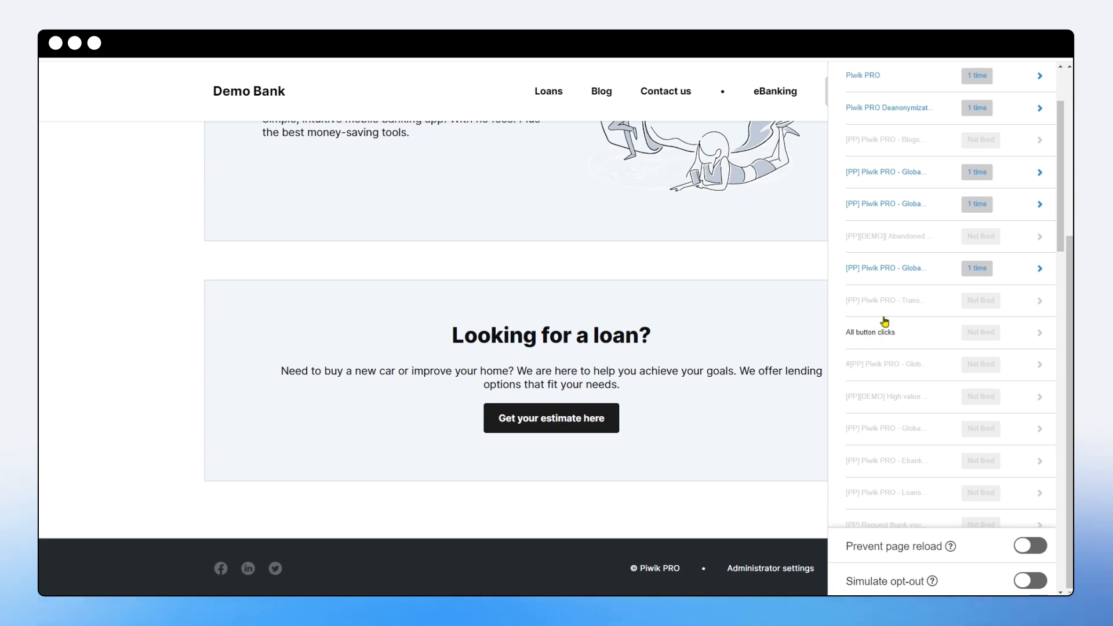
pyautogui.scroll(2, 977, 193)
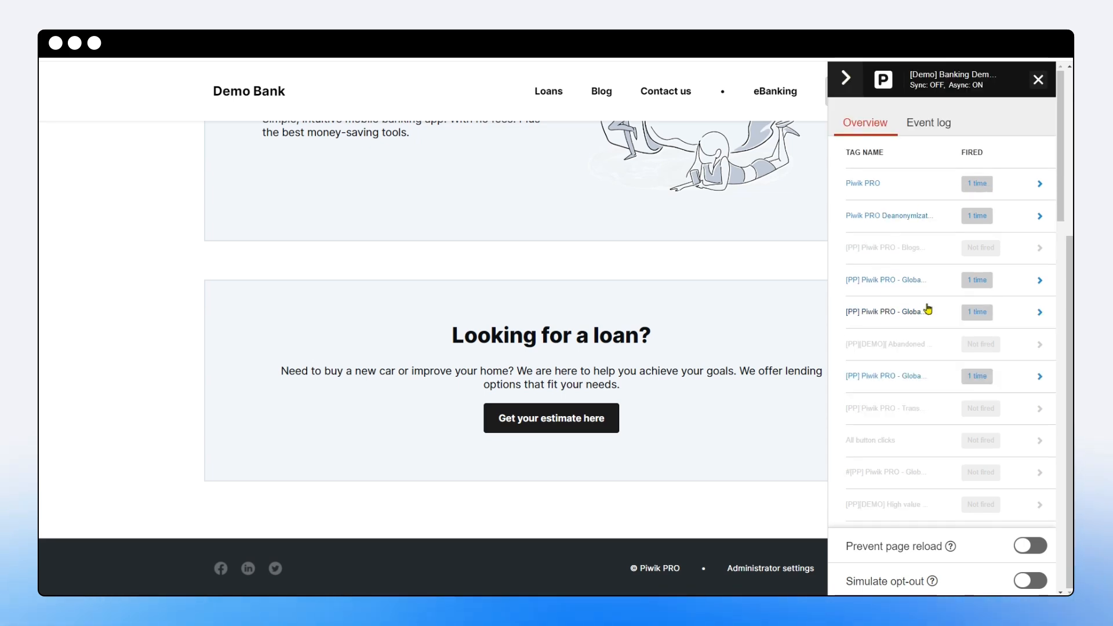
pyautogui.click(1021, 287)
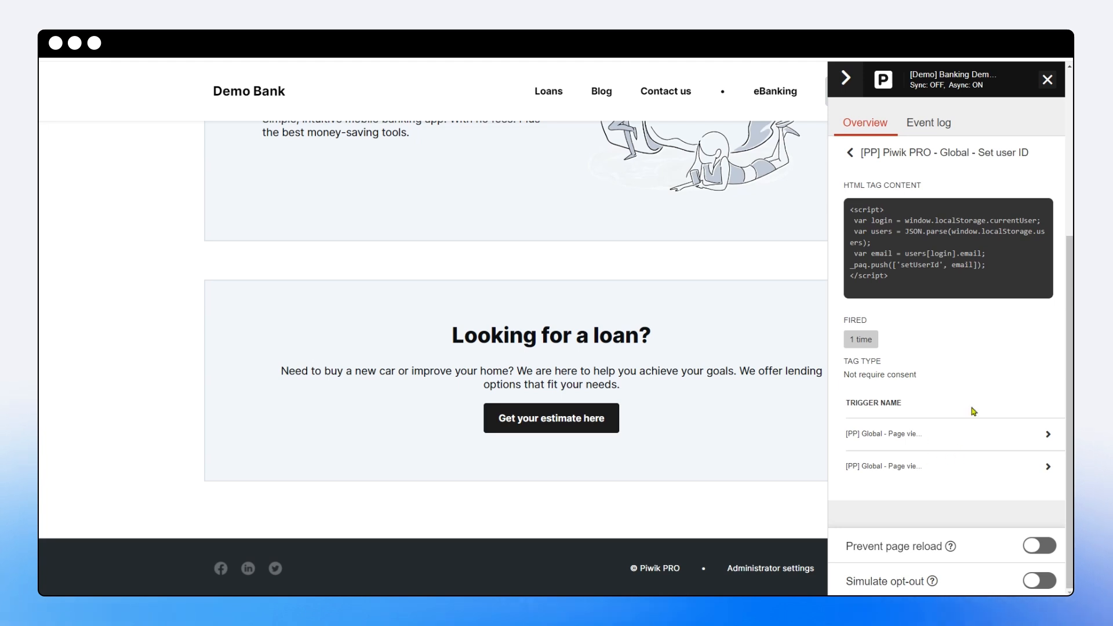
pyautogui.click(857, 131)
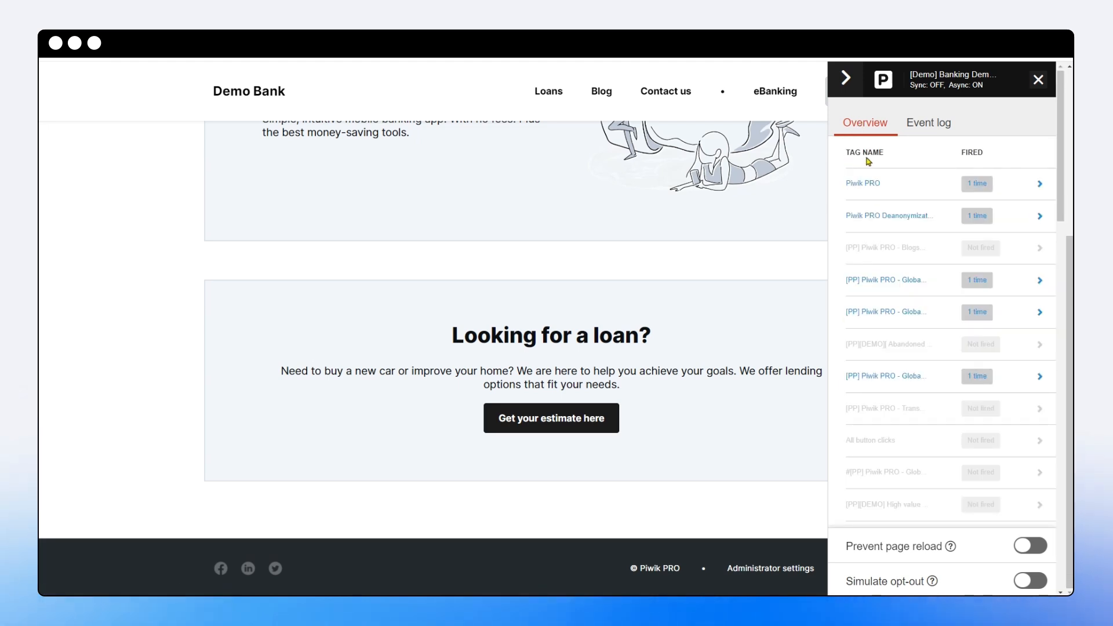
# Locate the "[conv] Get your estimate here button click" tag in the debugger's tag overview and check its fired status
pyautogui.scroll(-4, 852, 242)
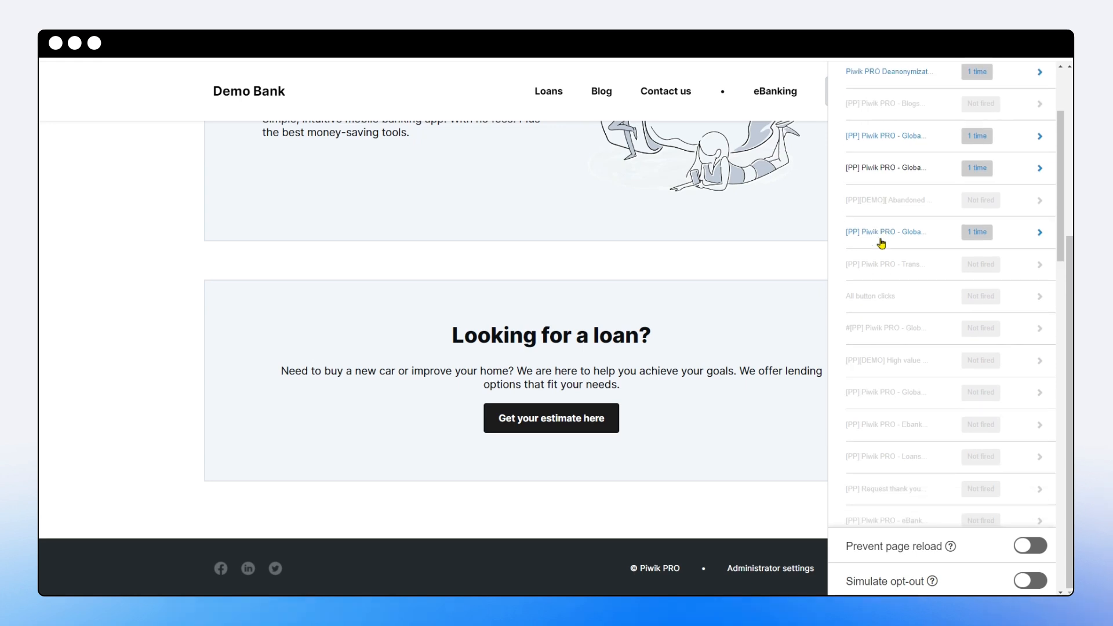
pyautogui.scroll(-5, 881, 244)
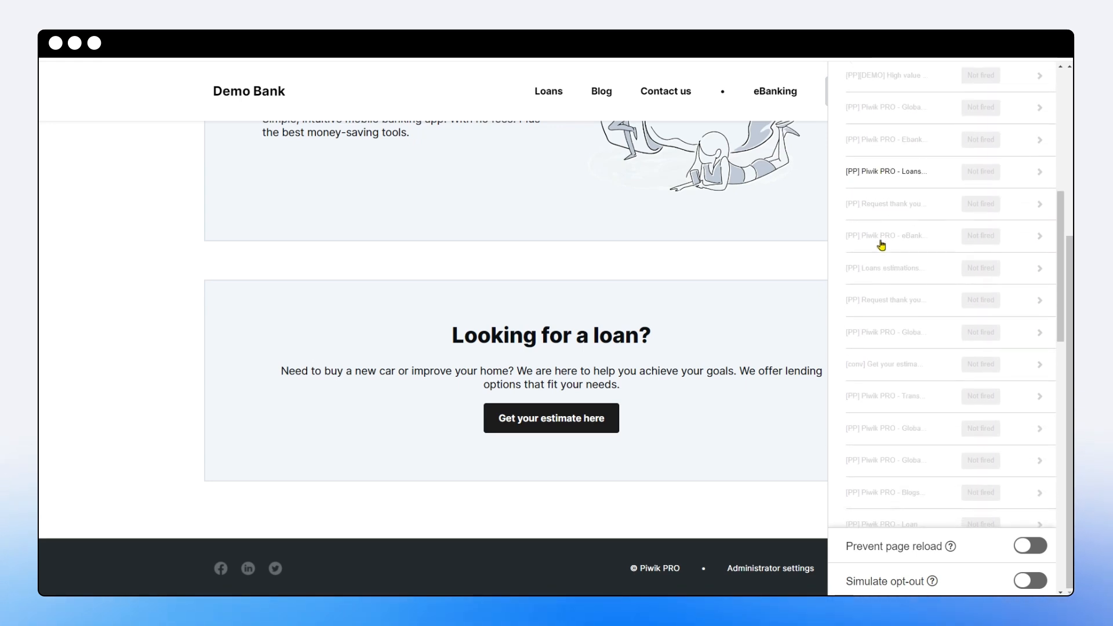
pyautogui.scroll(-2, 882, 245)
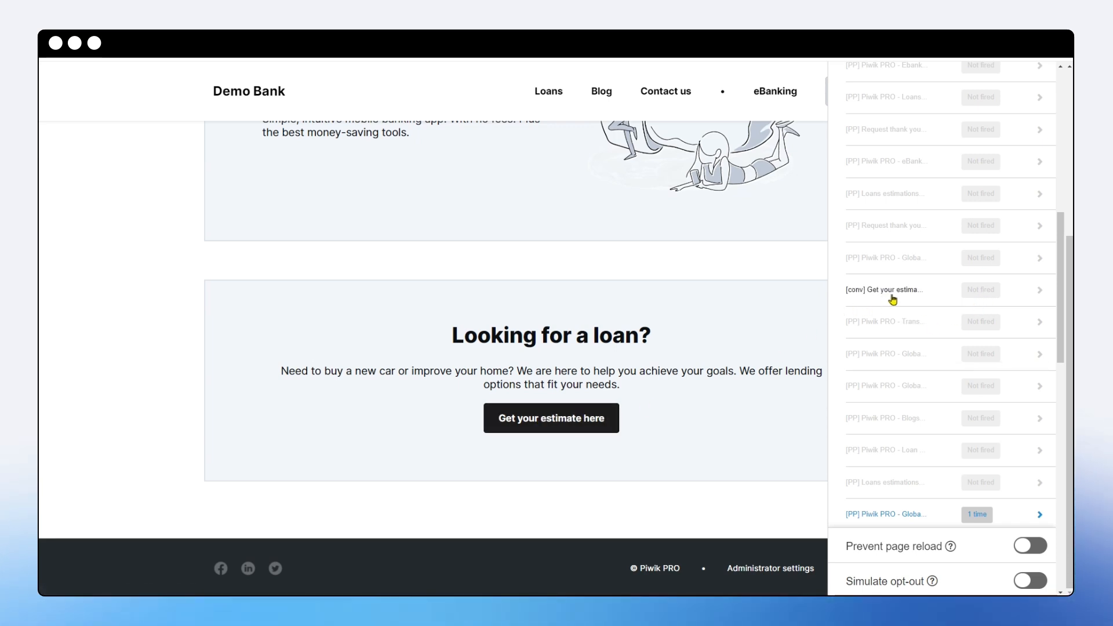
# Follow the "Get your estimate here" link on Demo Bank and check the trackGoal call and goal ID in the conversion tag's debugger details
pyautogui.click(559, 418)
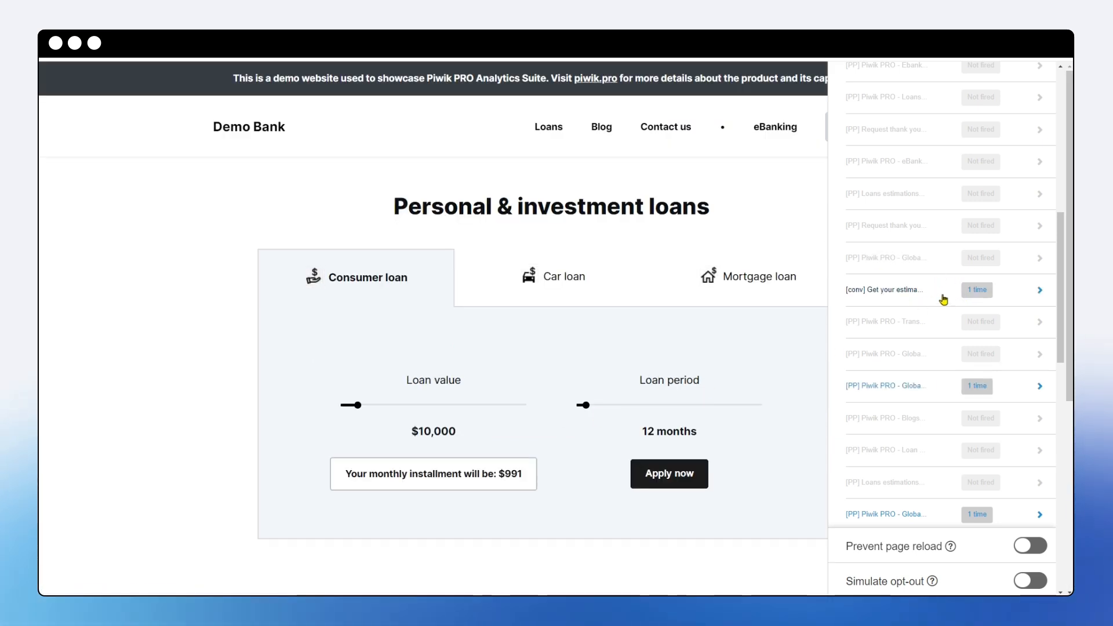
pyautogui.click(1032, 296)
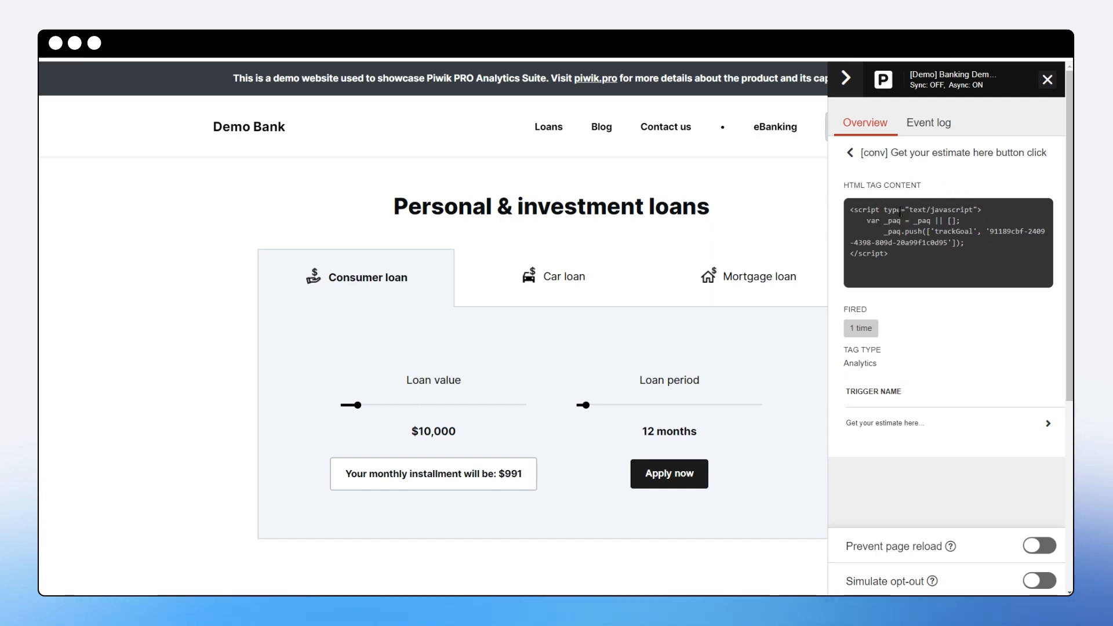
pyautogui.moveTo(852, 210); pyautogui.dragTo(912, 221)
pyautogui.click(951, 242)
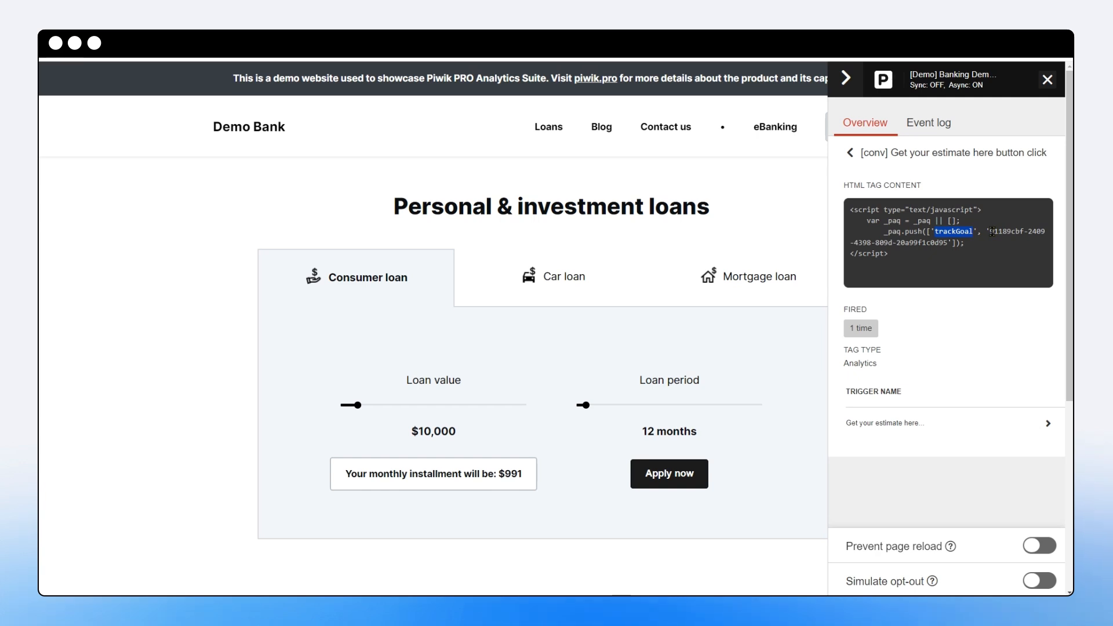
pyautogui.moveTo(993, 231); pyautogui.dragTo(1028, 231)
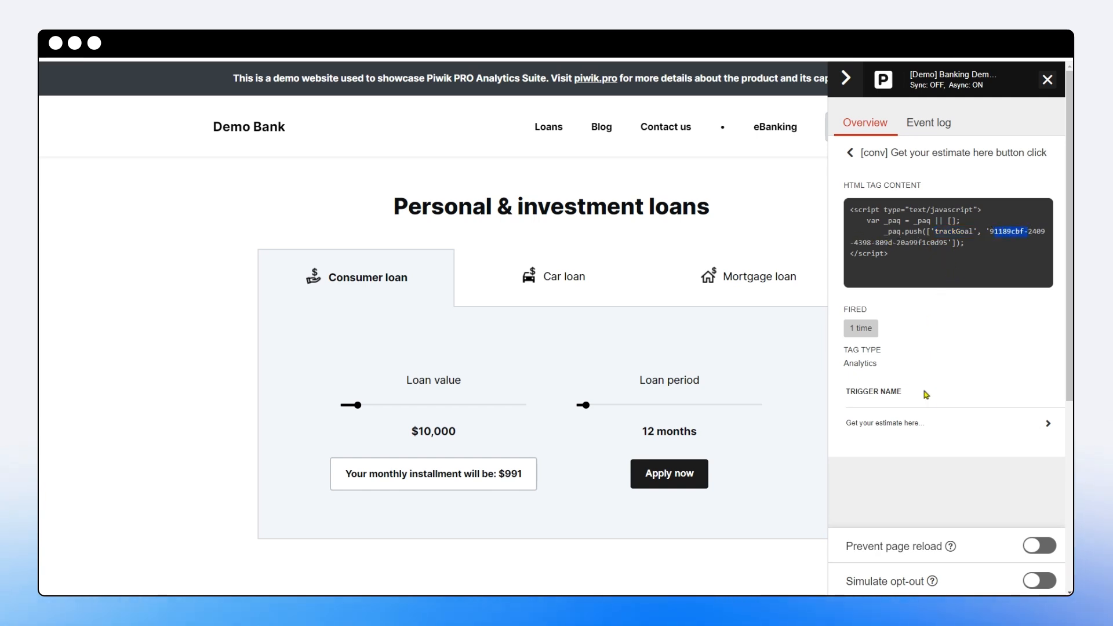
# Inspect the event and click-class conditions of the "Get your estimate here" trigger and return to the debugger's tag overview
pyautogui.click(961, 426)
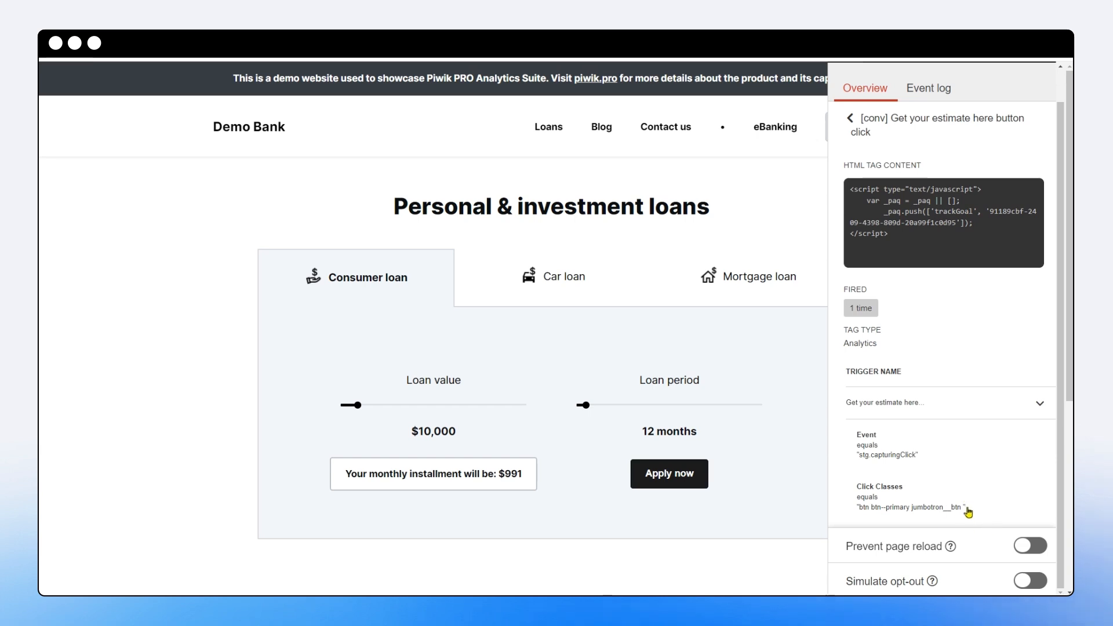
pyautogui.scroll(2, 1040, 407)
pyautogui.click(849, 151)
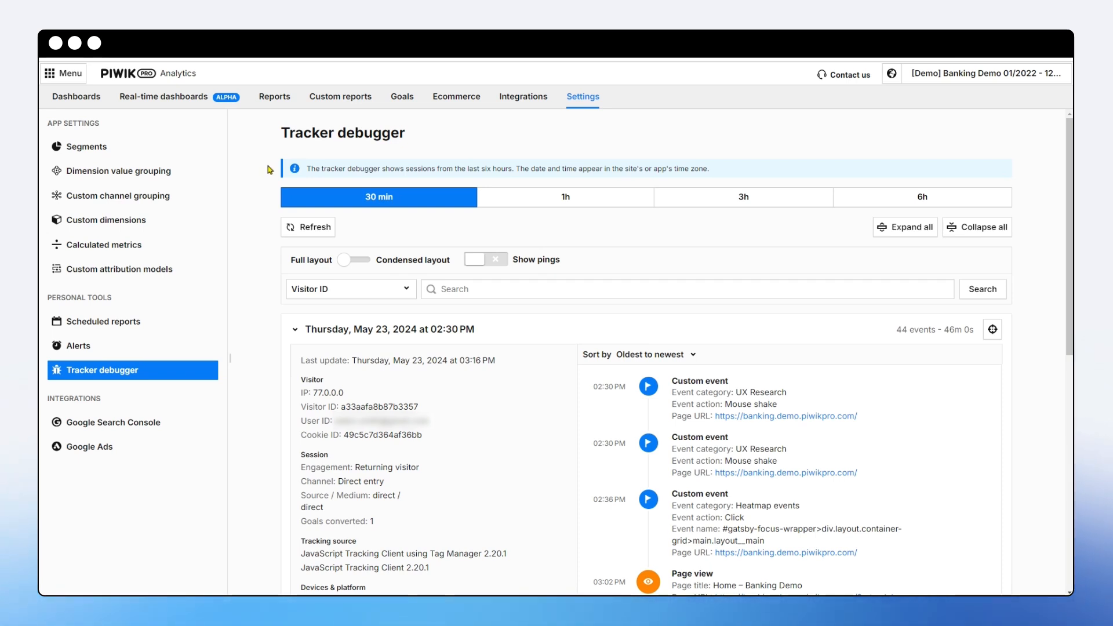
# In Piwik PRO Analytics' Tracker debugger, review the May 23, 2024 02:30 PM session's visitor details and recorded events
pyautogui.click(69, 75)
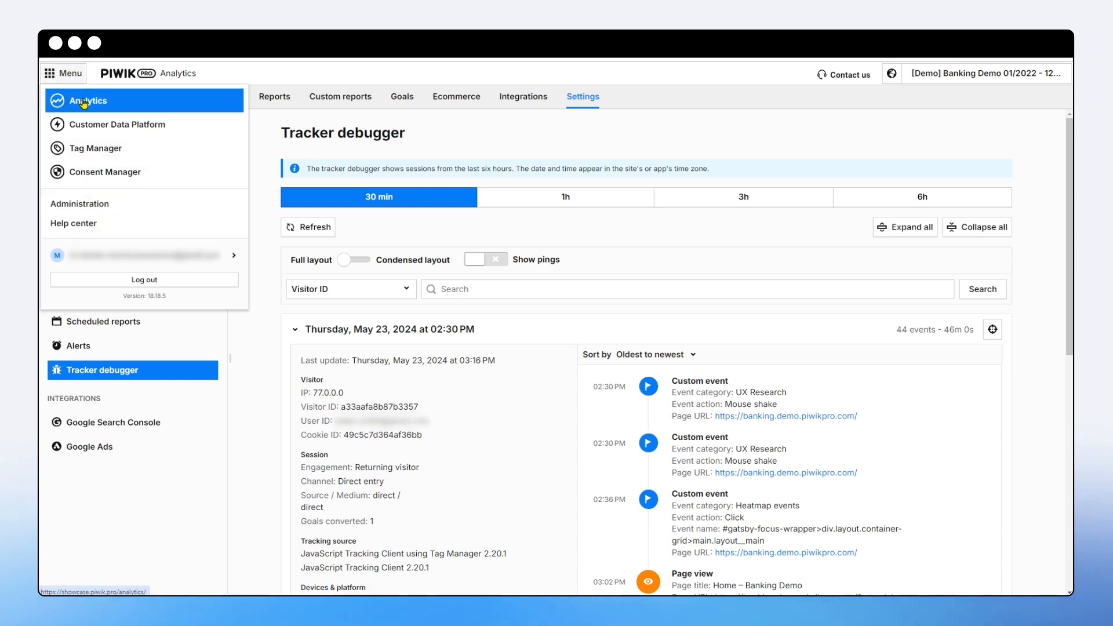
pyautogui.click(261, 147)
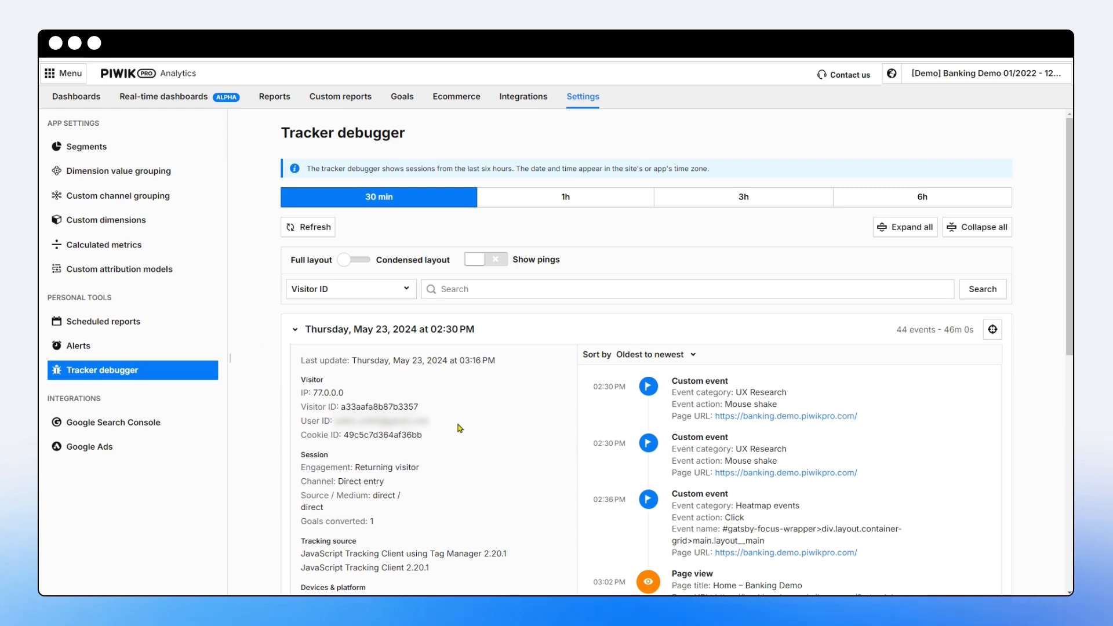
pyautogui.scroll(-3, 522, 414)
pyautogui.scroll(3, 522, 414)
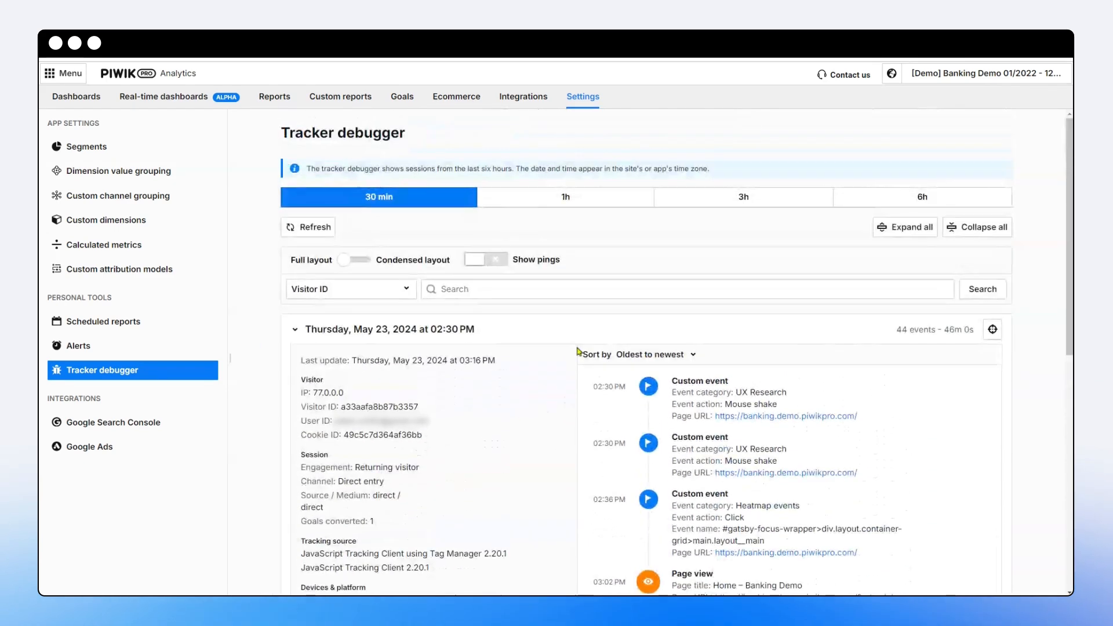
pyautogui.scroll(-3, 507, 380)
pyautogui.scroll(3, 507, 391)
pyautogui.scroll(-2, 500, 413)
pyautogui.scroll(-5, 498, 371)
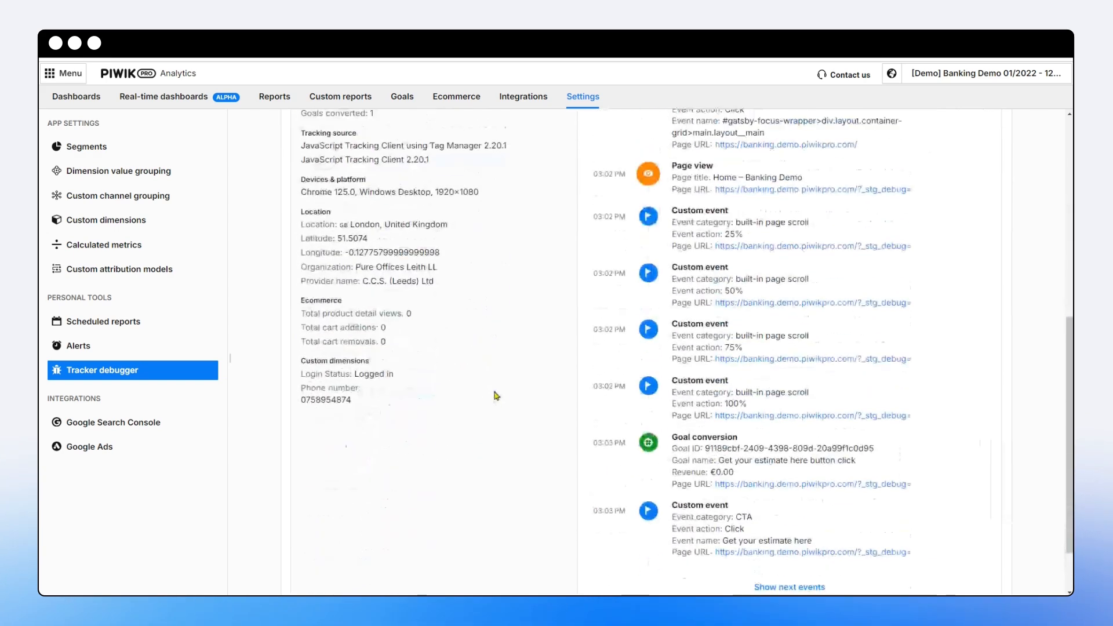
pyautogui.scroll(8, 504, 325)
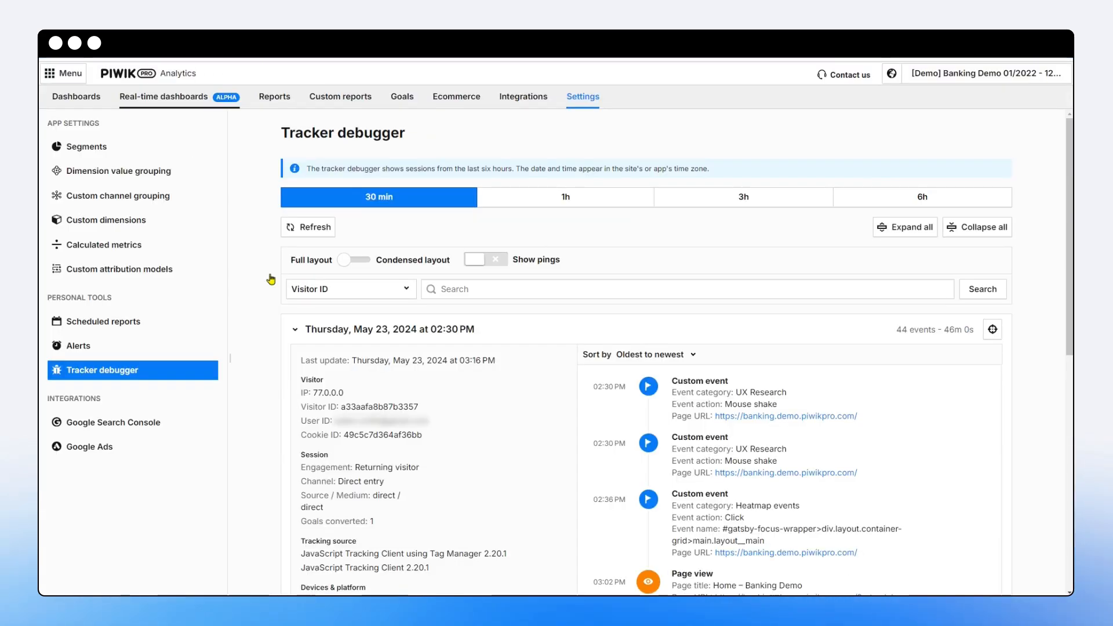
# Set the tracker debugger's session search to Page URL with the term "test"
pyautogui.click(339, 291)
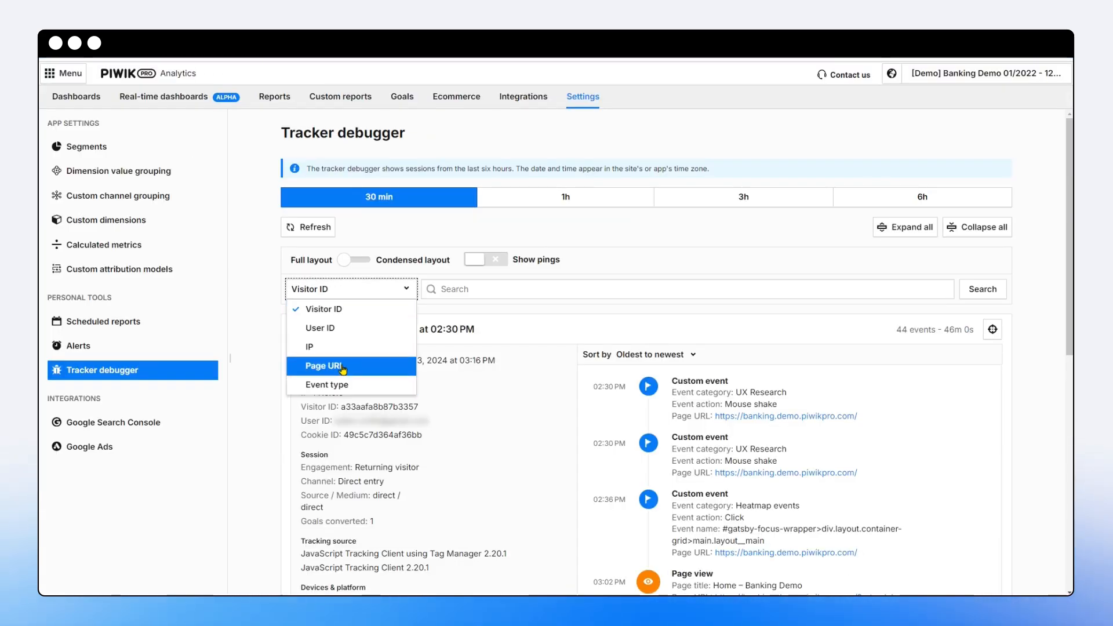
pyautogui.click(342, 366)
pyautogui.click(461, 289)
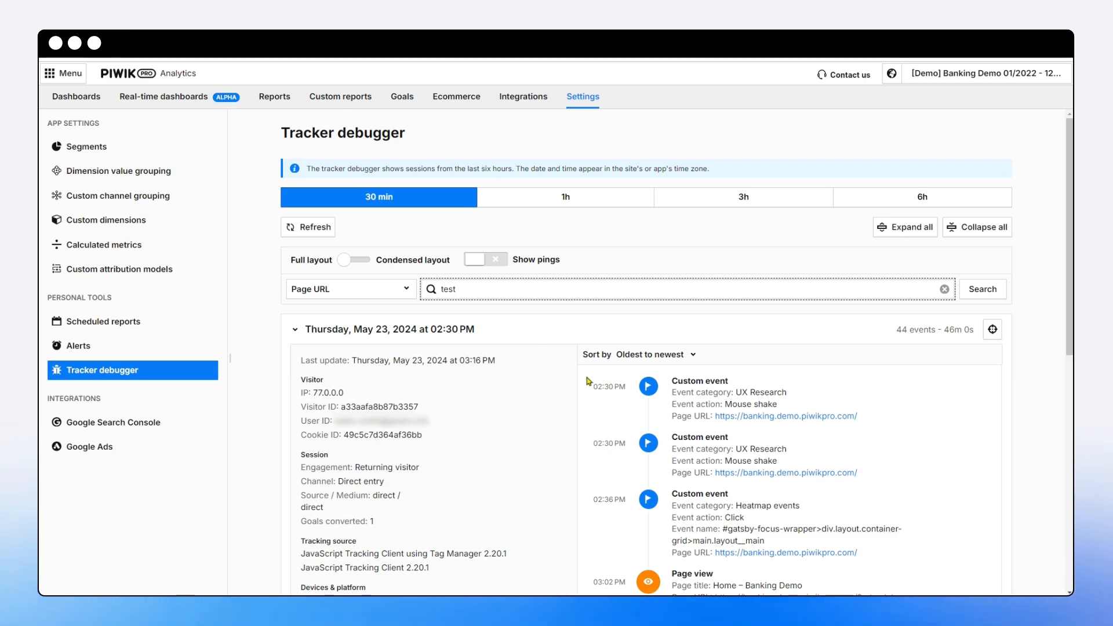
pyautogui.scroll(-3, 612, 420)
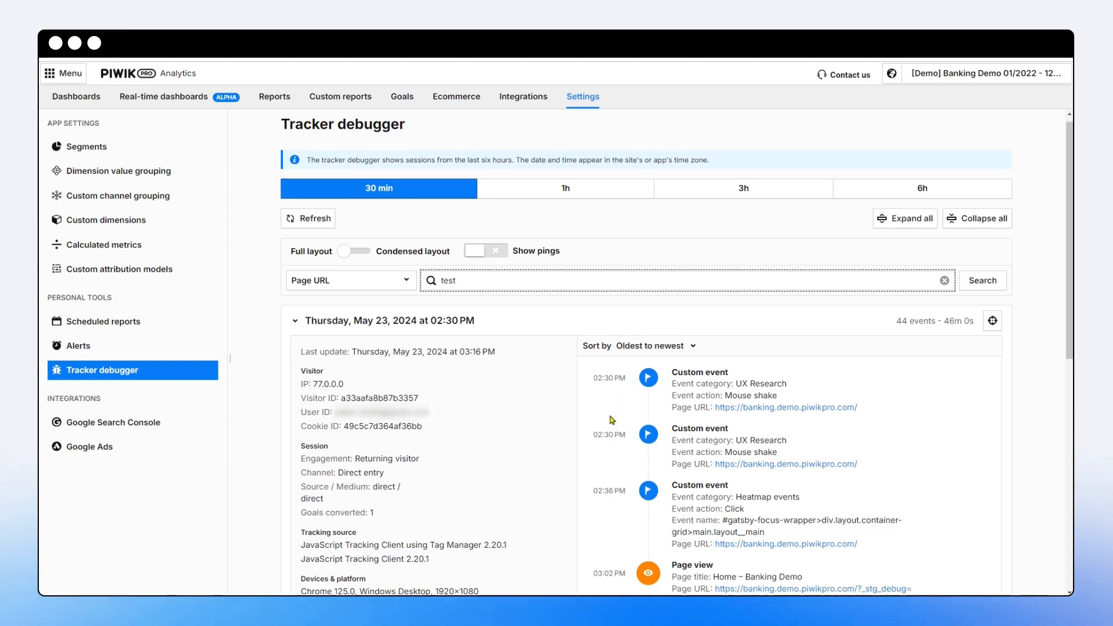
pyautogui.scroll(3, 613, 420)
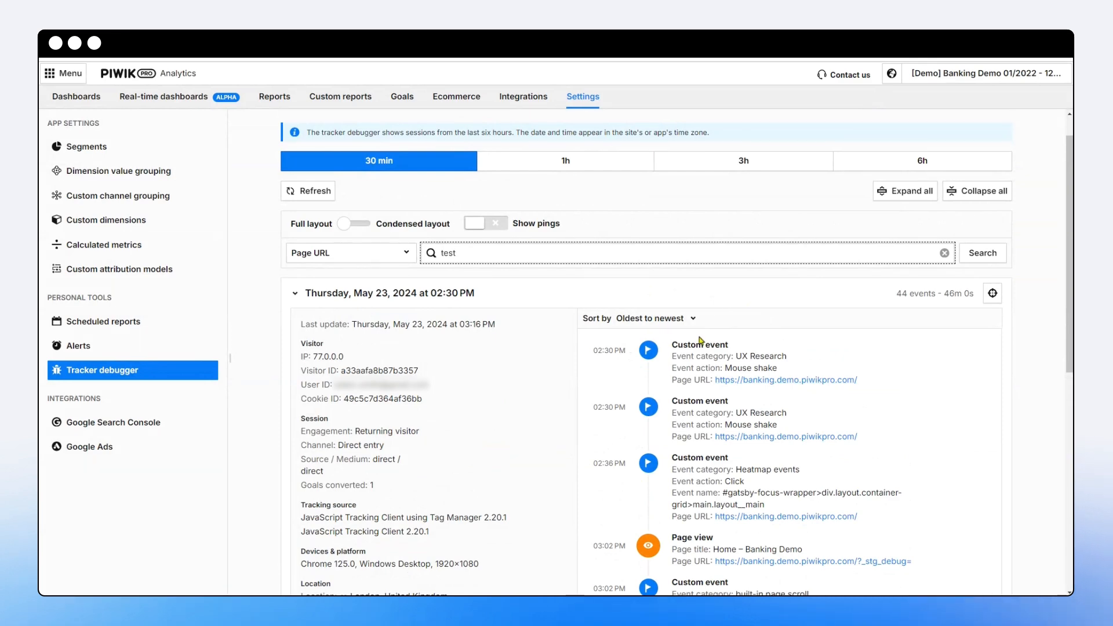
# Sort the session's events from newest to oldest and review the page URLs of the recorded events
pyautogui.click(650, 318)
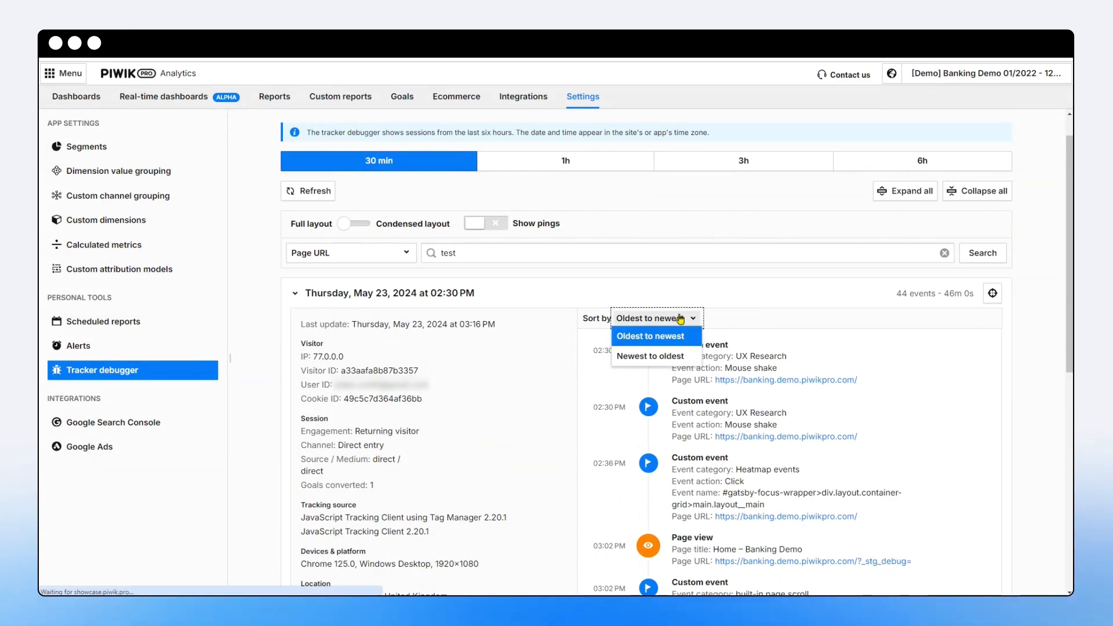
pyautogui.click(640, 358)
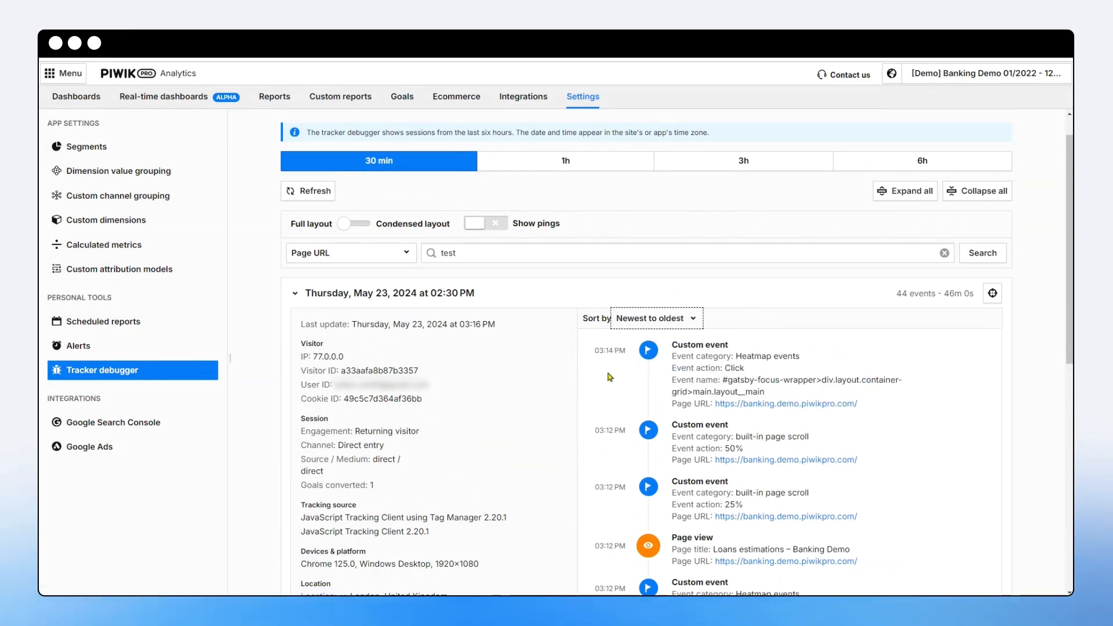
pyautogui.scroll(-2, 655, 365)
pyautogui.scroll(-4, 658, 370)
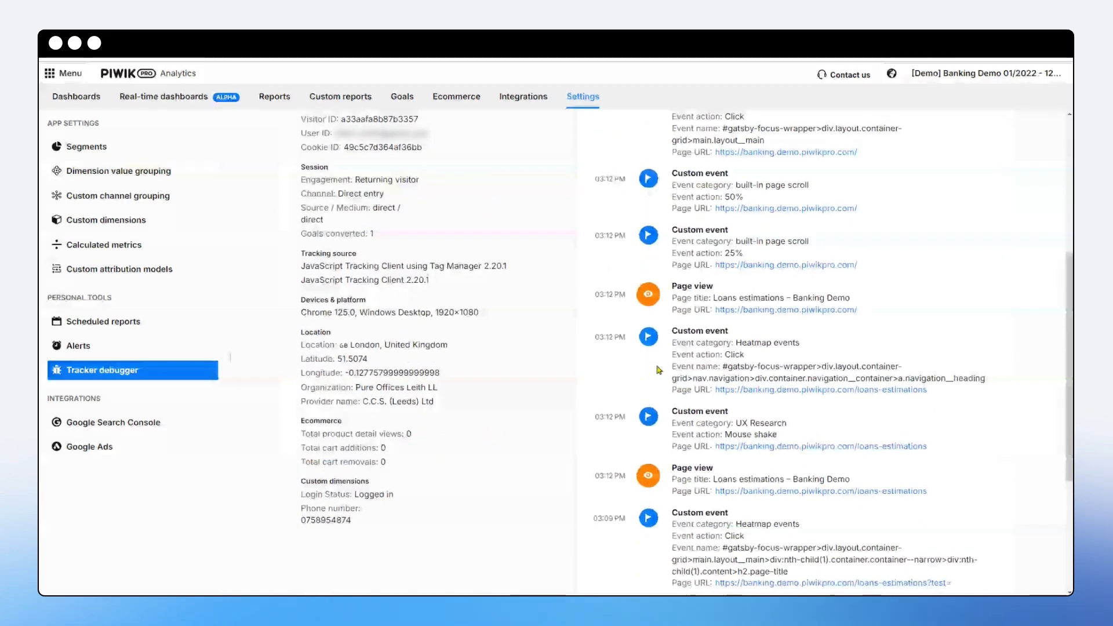
pyautogui.scroll(-3, 659, 370)
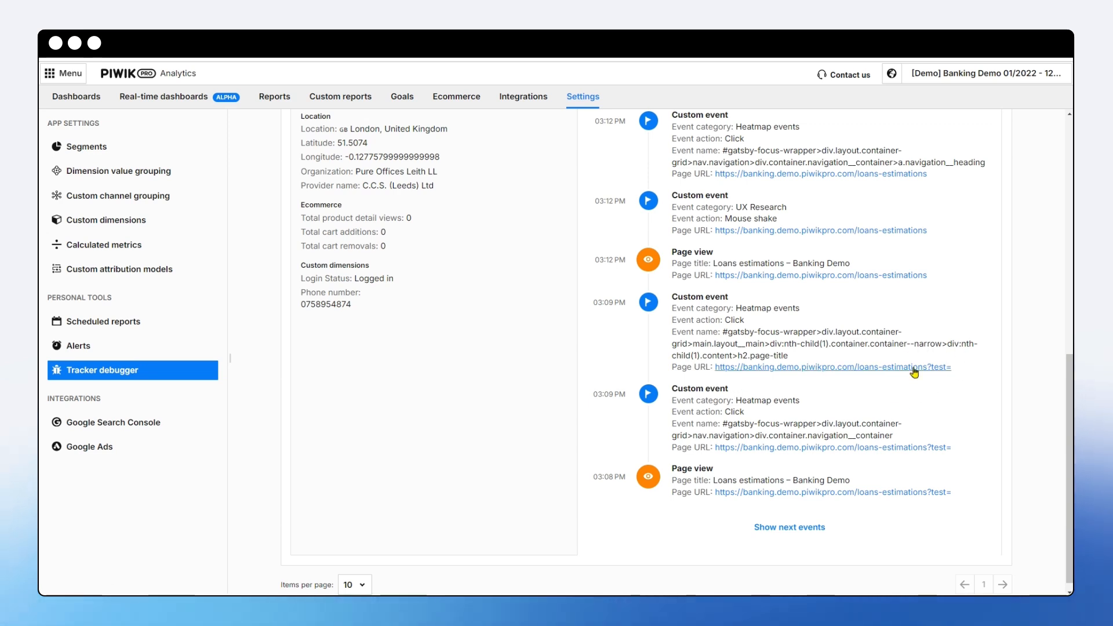
# Load the session's next events and check the goal ID and goal name of the goal conversion event
pyautogui.click(790, 527)
pyautogui.scroll(-6, 813, 508)
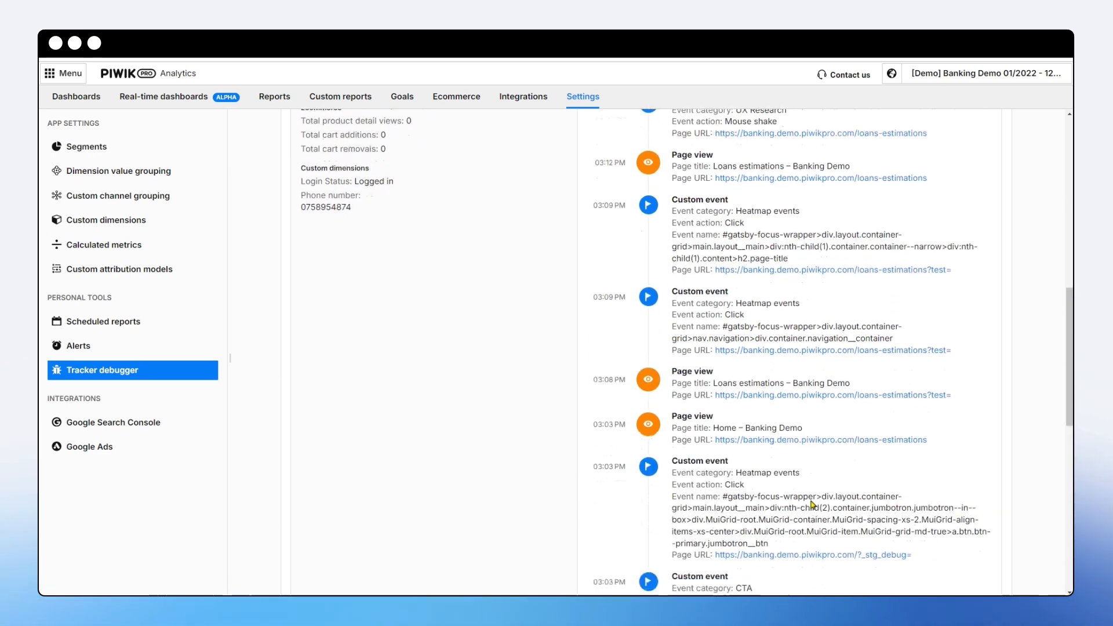
pyautogui.scroll(-1, 811, 485)
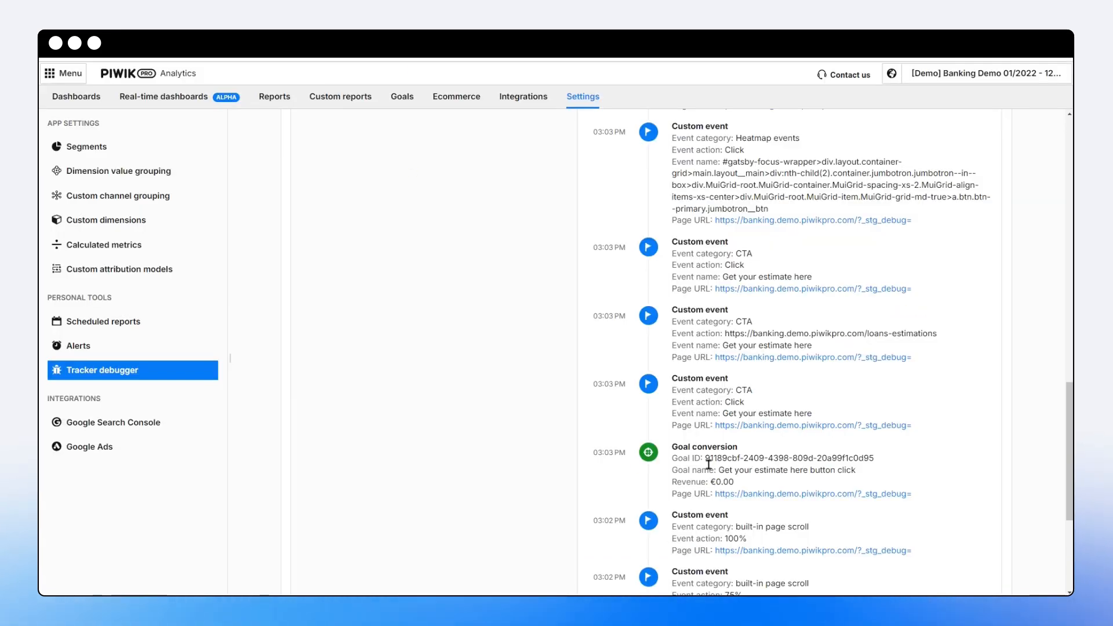
pyautogui.moveTo(705, 458); pyautogui.dragTo(876, 458)
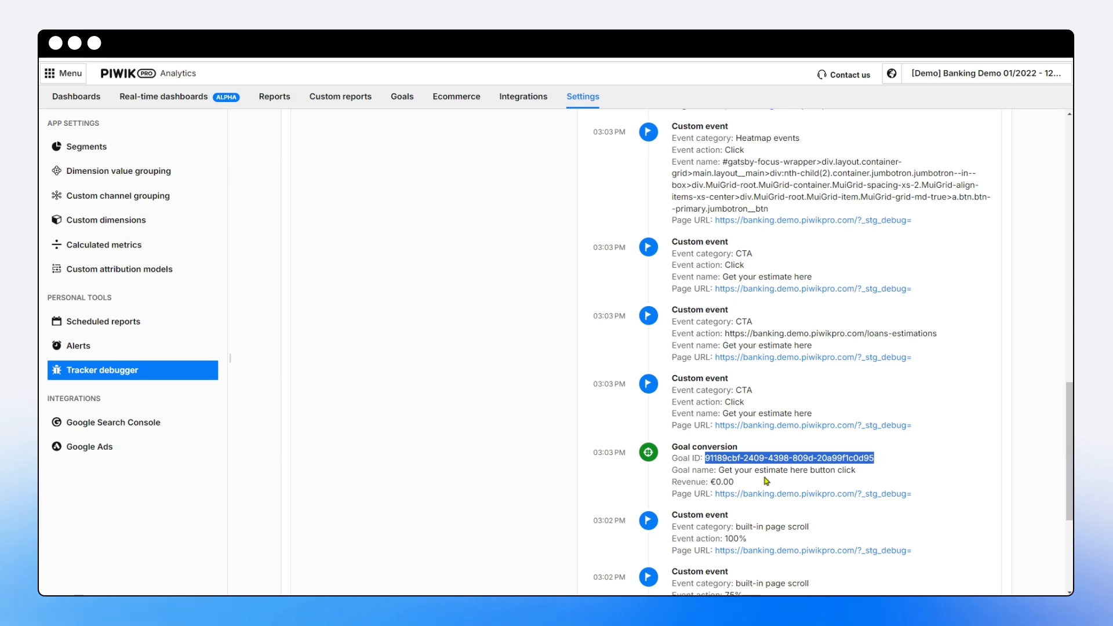
pyautogui.moveTo(719, 470); pyautogui.dragTo(870, 472)
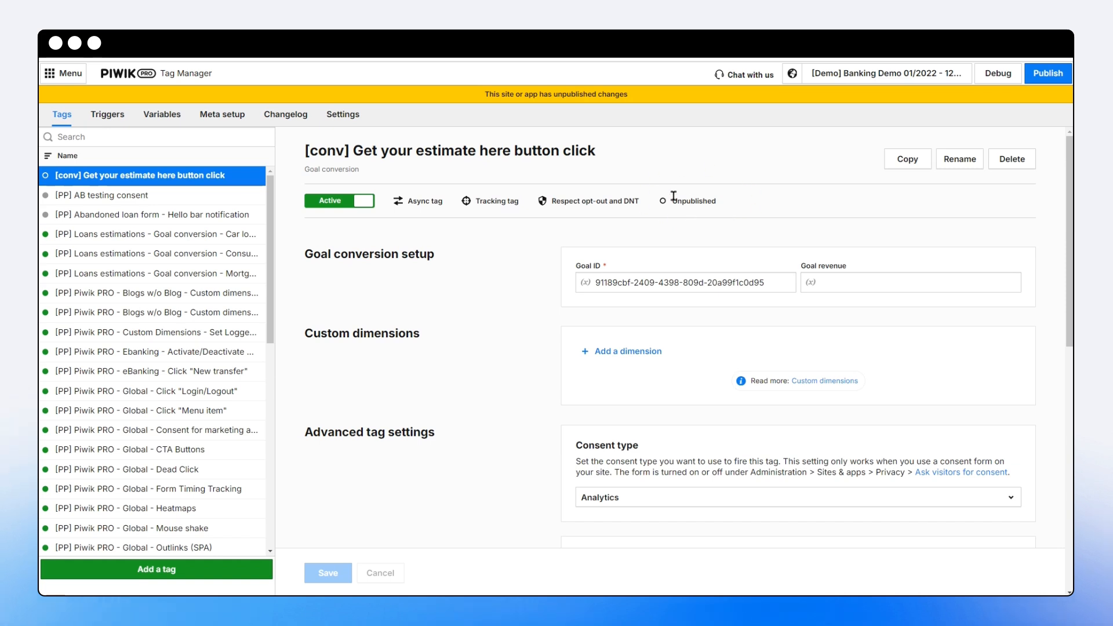
# In Tag Manager, compare the publication status of the hello bar notification and "[conv] Get your estimate here button click" tags, and view the changelog's snapshots
pyautogui.click(193, 219)
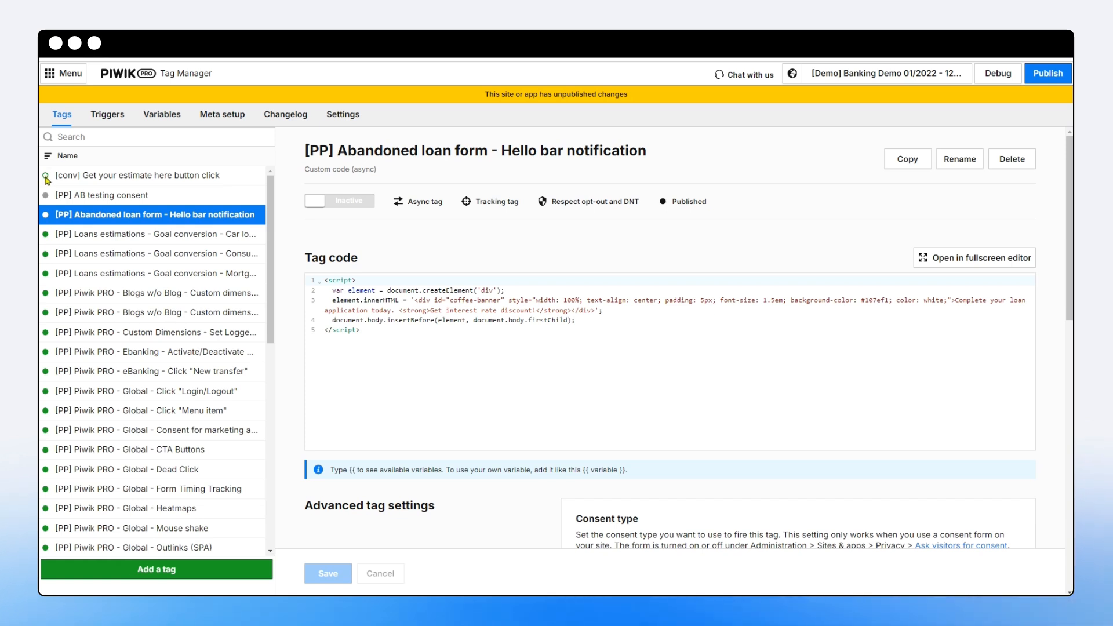
pyautogui.click(130, 176)
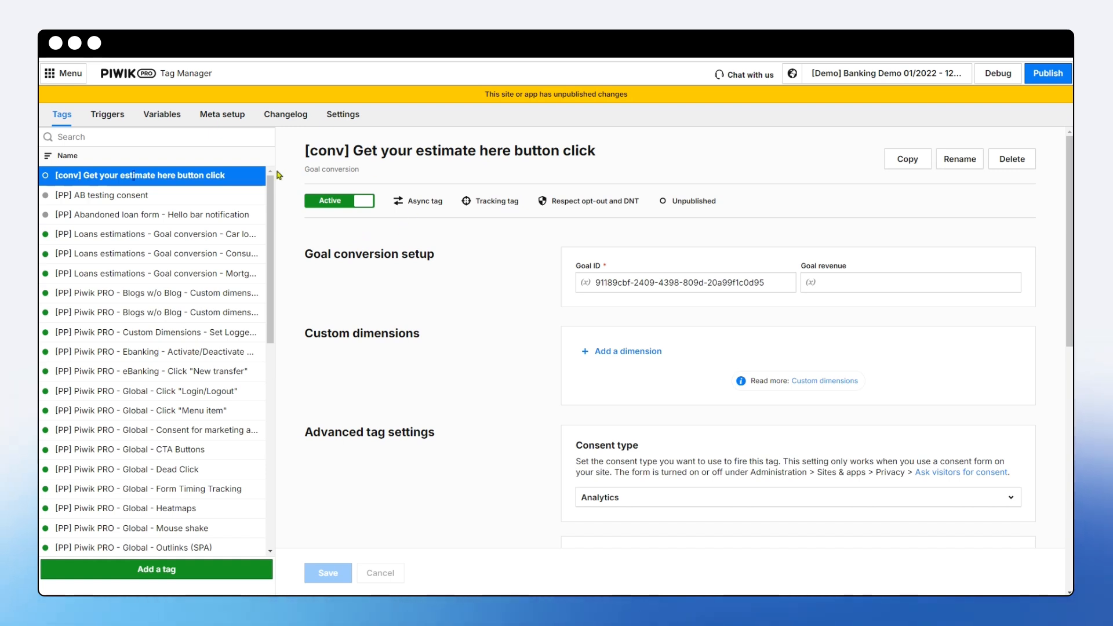
pyautogui.click(286, 116)
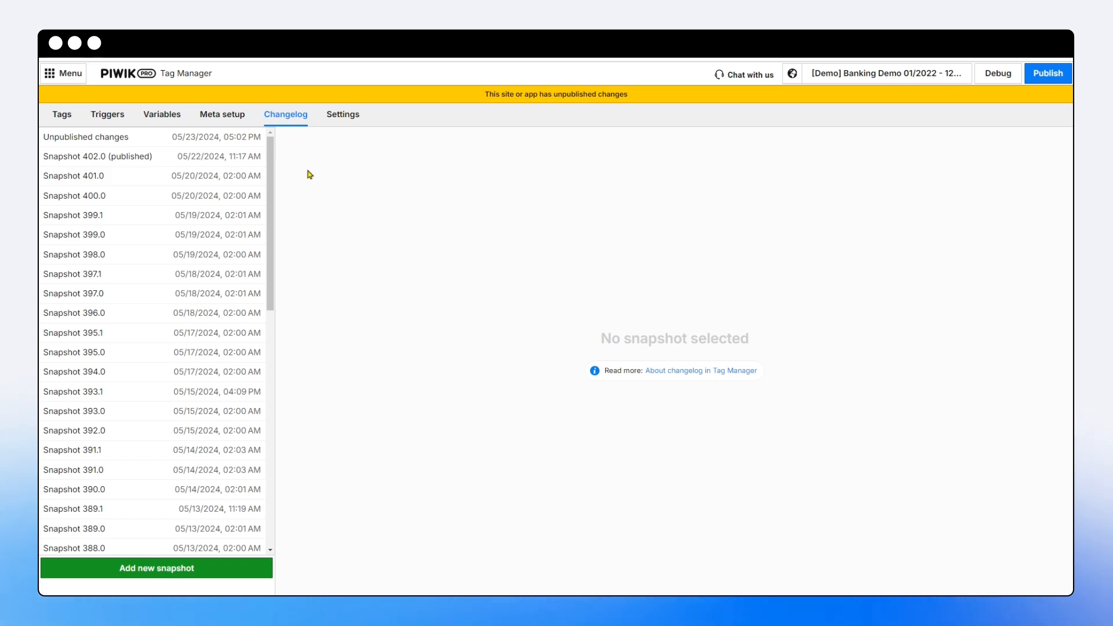
# Return to the tag list and publish all changes made in tags, triggers and variables
pyautogui.click(59, 116)
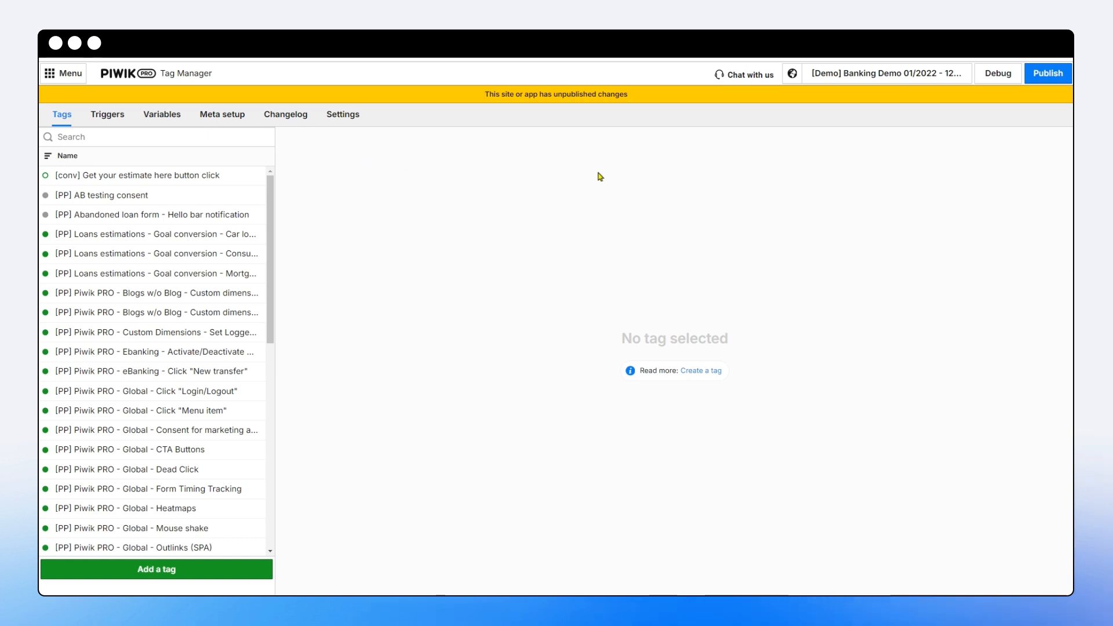
pyautogui.click(1048, 75)
pyautogui.click(699, 370)
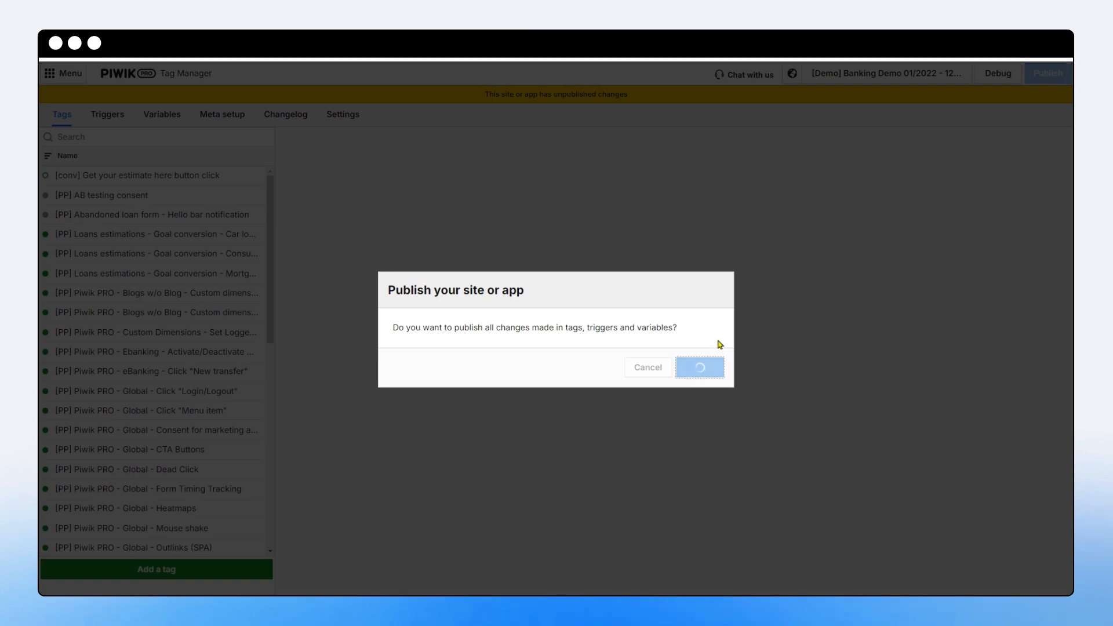